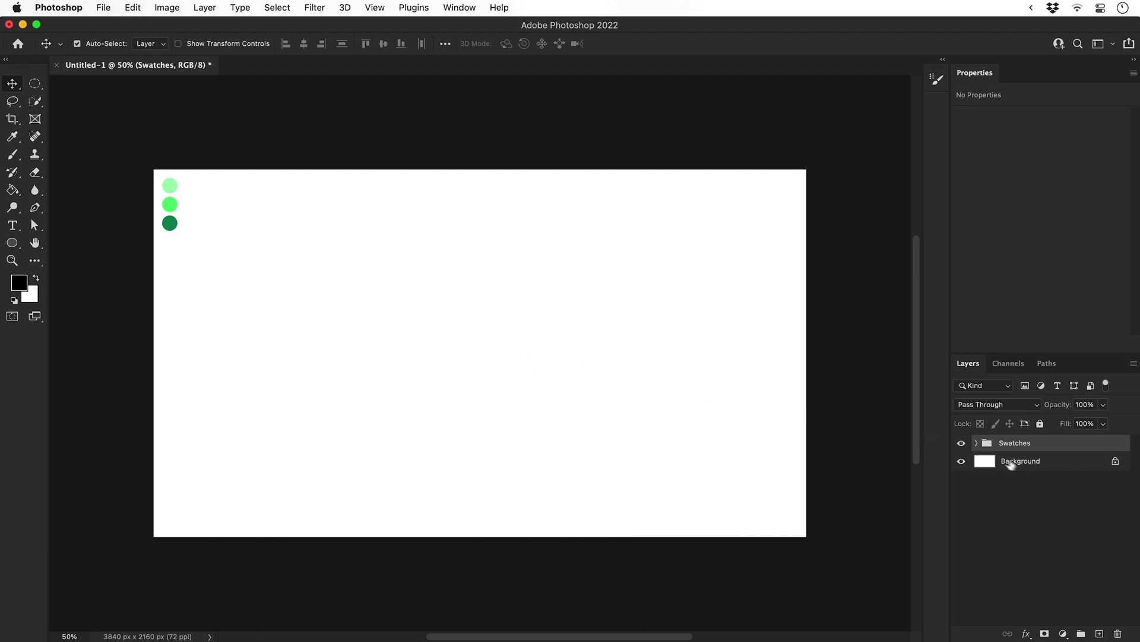
Step: Fill the Background layer with solid black using the Paint Bucket
{"action": "left_click", "coordinate": [1021, 464]}
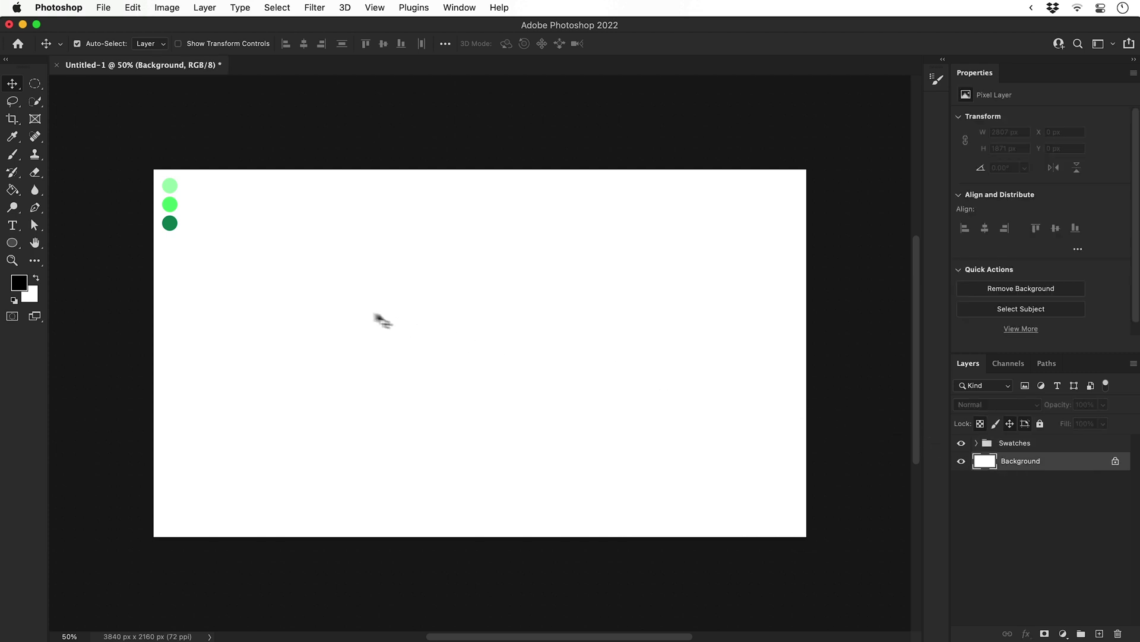
{"action": "left_click", "coordinate": [13, 190]}
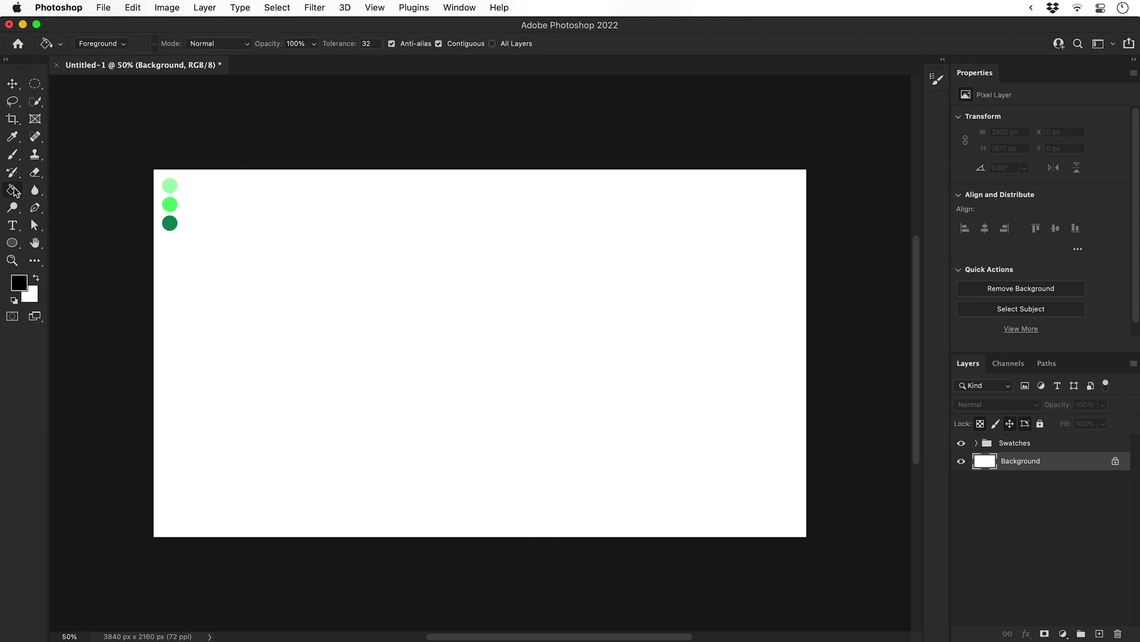
{"action": "left_click", "coordinate": [303, 331]}
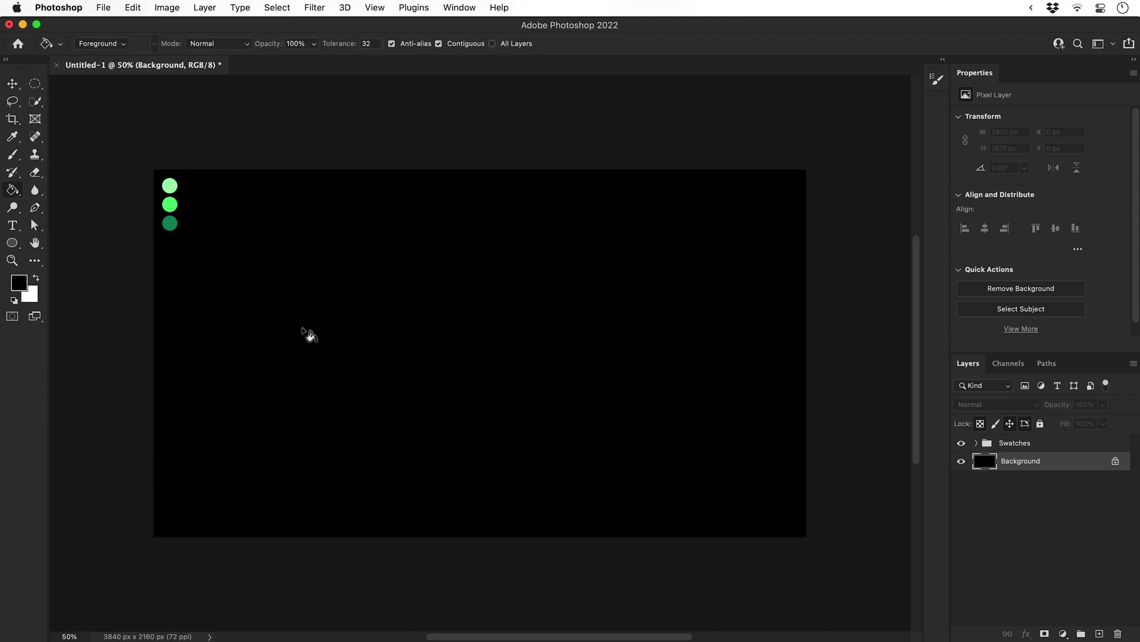
{"action": "key", "text": "v"}
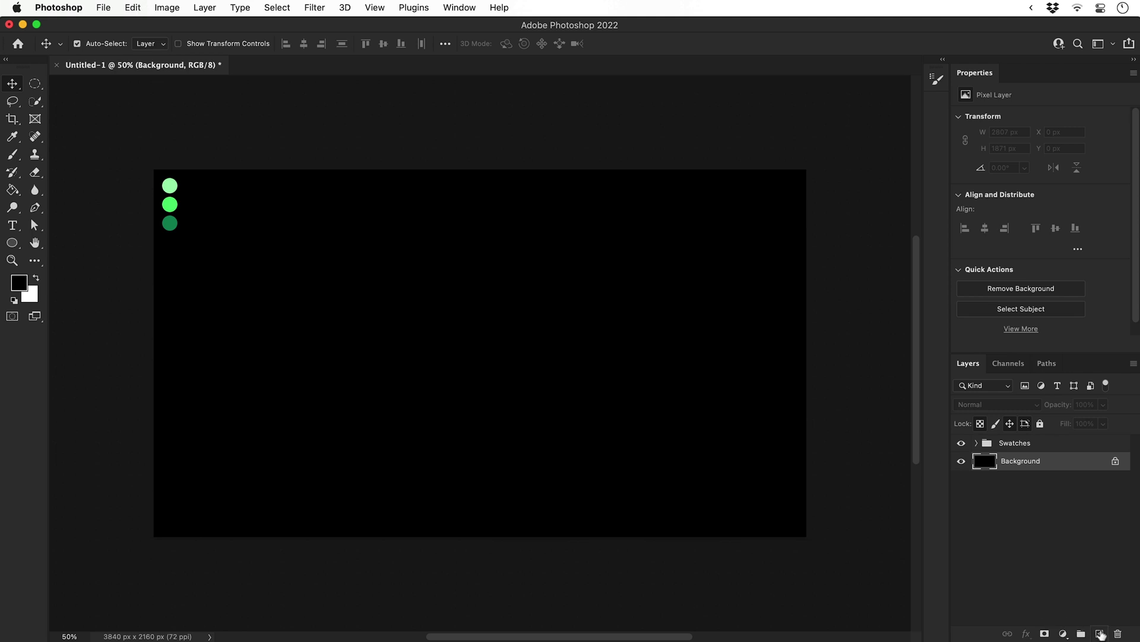
Step: Add an empty Layer 1 and set up a 200 px Hard Round brush
{"action": "left_click", "coordinate": [1100, 633]}
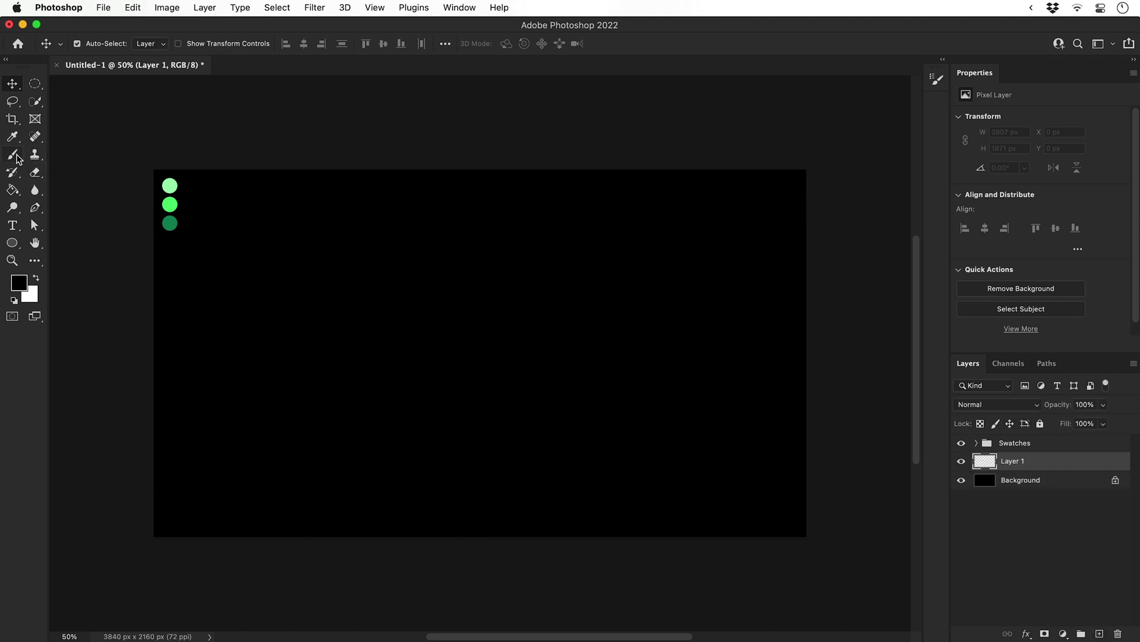
{"action": "left_click", "coordinate": [16, 156]}
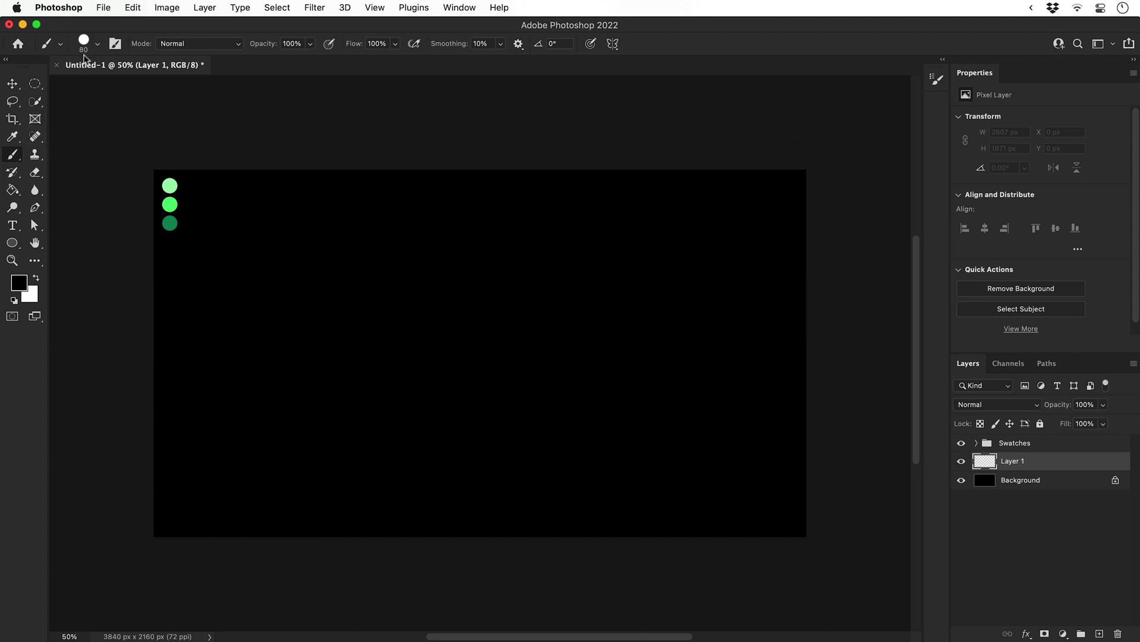
{"action": "left_click", "coordinate": [97, 45]}
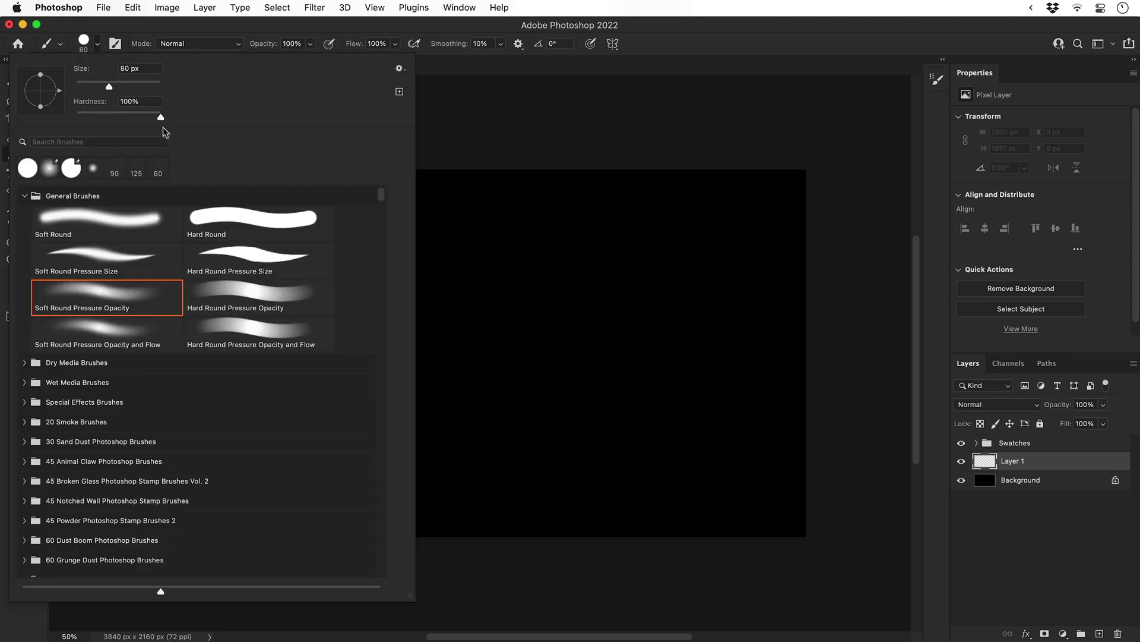
{"action": "left_click", "coordinate": [227, 229]}
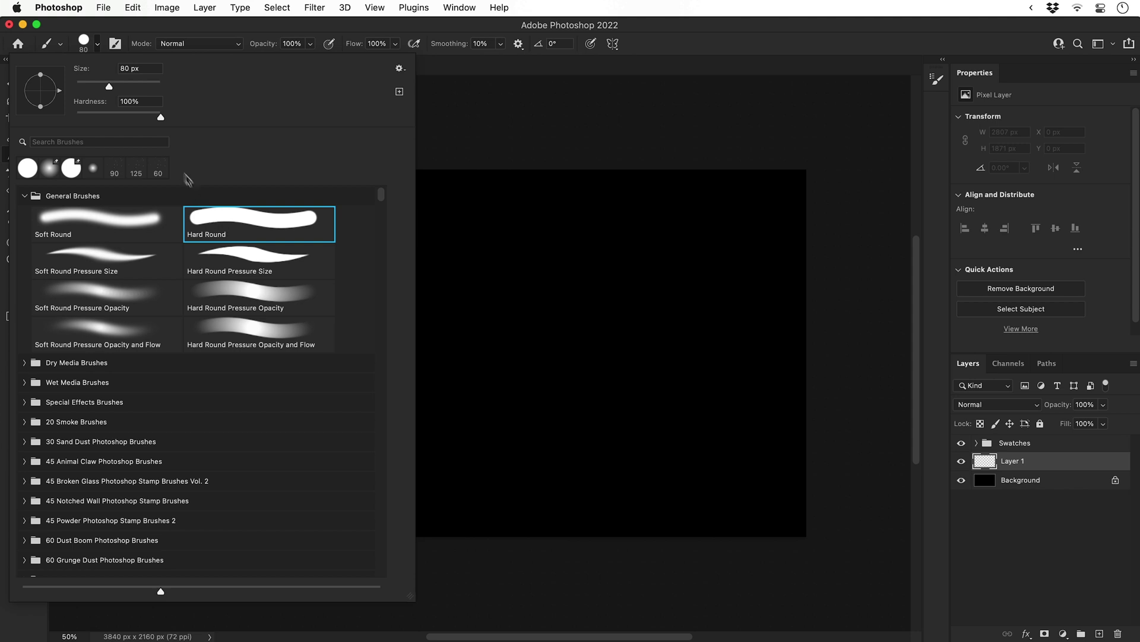
{"action": "mouse_move", "coordinate": [110, 89]}
{"action": "left_mouse_down"}
{"action": "mouse_move", "coordinate": [127, 89]}
{"action": "mouse_move", "coordinate": [114, 89]}
{"action": "left_mouse_up"}
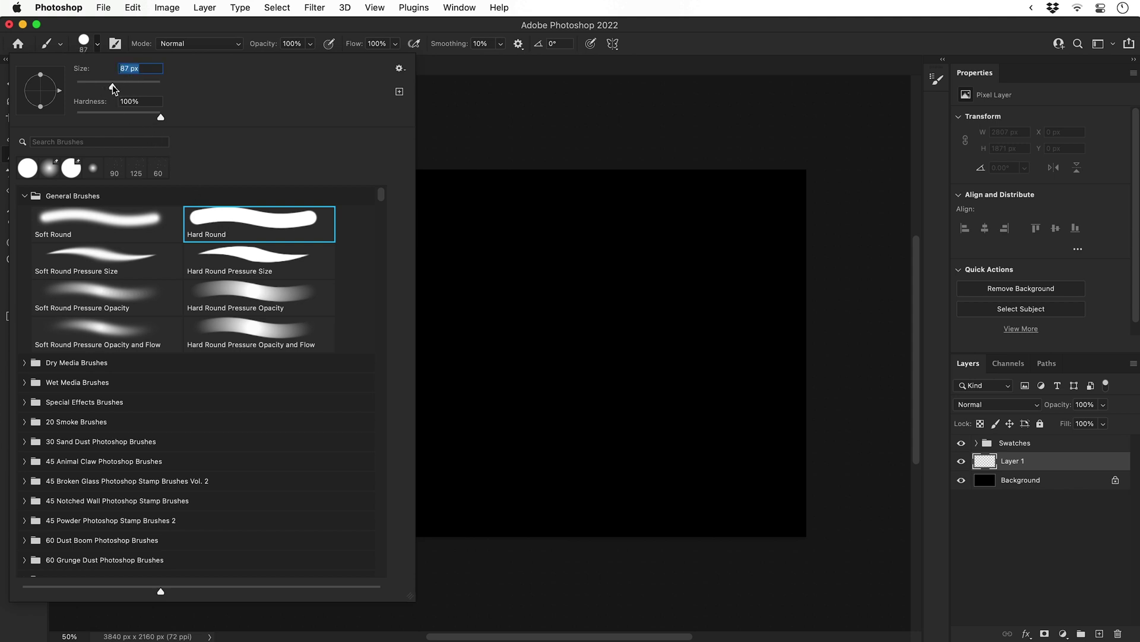
{"action": "left_click", "coordinate": [98, 43]}
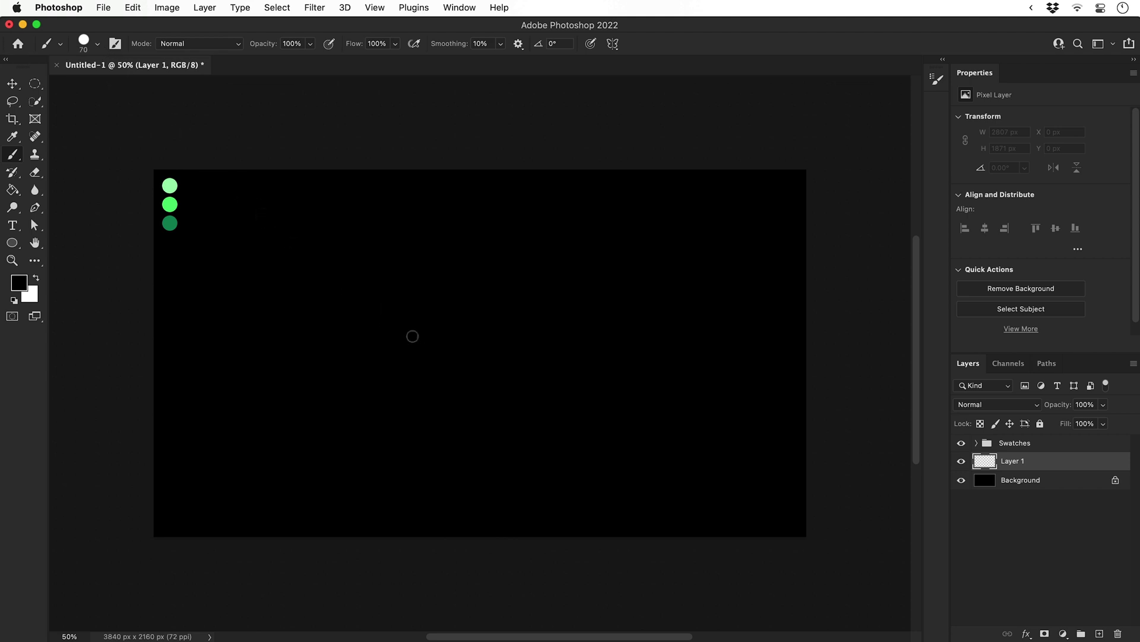
{"action": "key", "text": "bracketright"}
{"action": "key", "text": "bracketright"}
{"action": "key", "text": "bracketright"}
{"action": "key", "text": "bracketright"}
{"action": "key", "text": "bracketright"}
{"action": "key", "text": "bracketright"}
{"action": "key", "text": "bracketright"}
Step: Sample the top light-green swatch and paint light-green dots of varied sizes across the canvas
{"action": "left_click", "coordinate": [14, 137]}
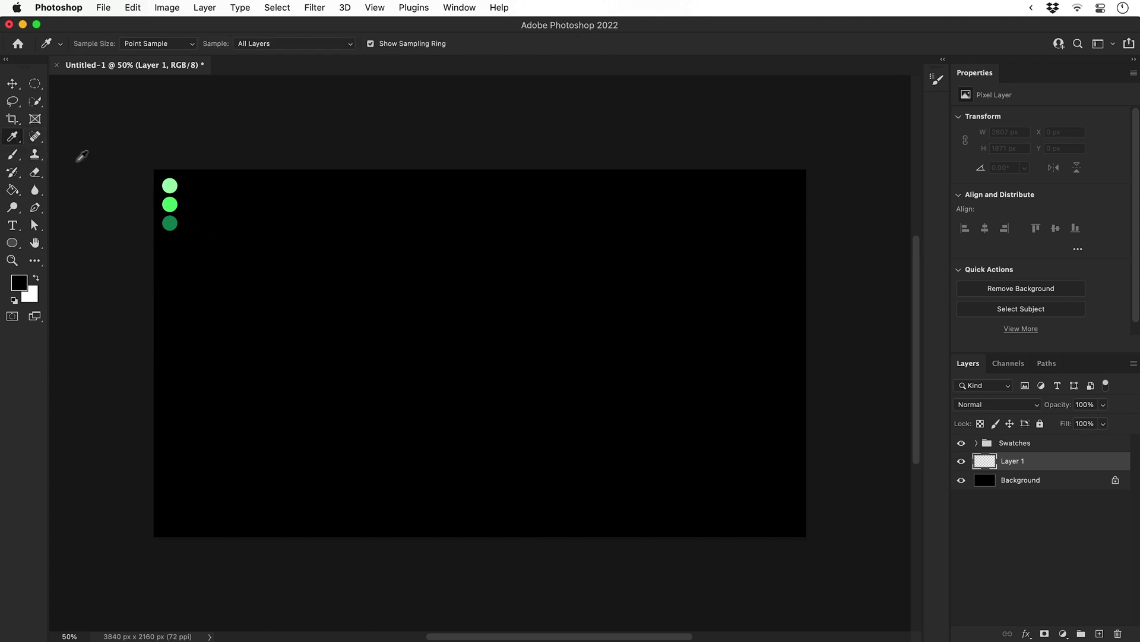
{"action": "left_click", "coordinate": [170, 186]}
{"action": "key", "text": "b"}
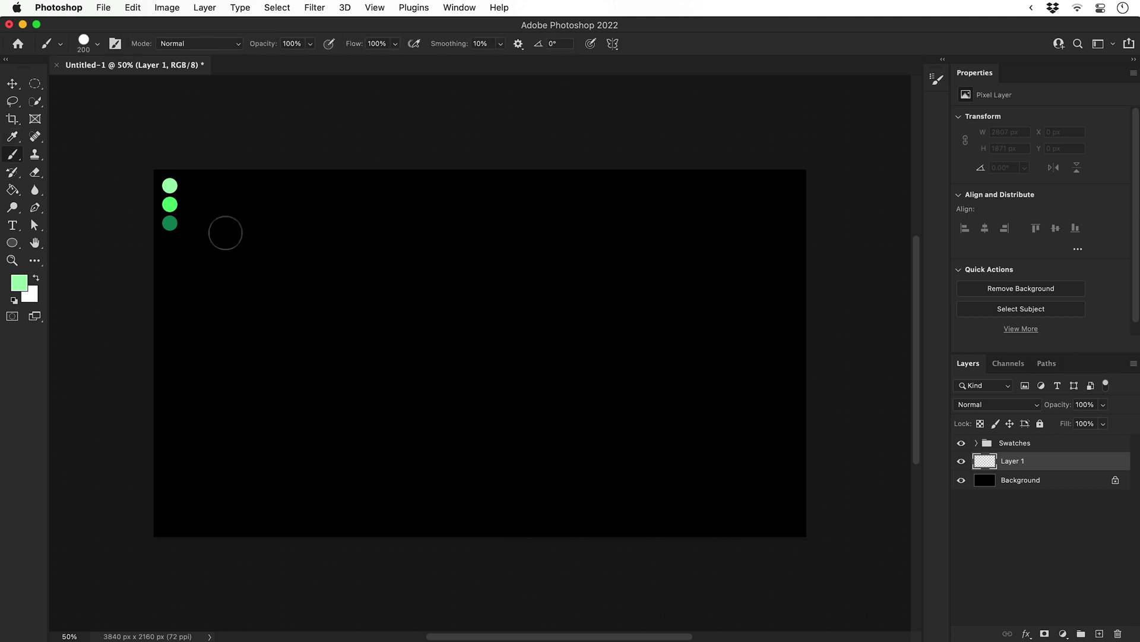
{"action": "left_click", "coordinate": [226, 232]}
{"action": "key", "text": "bracketleft"}
{"action": "key", "text": "bracketleft"}
{"action": "key", "text": "bracketleft"}
{"action": "key", "text": "bracketleft"}
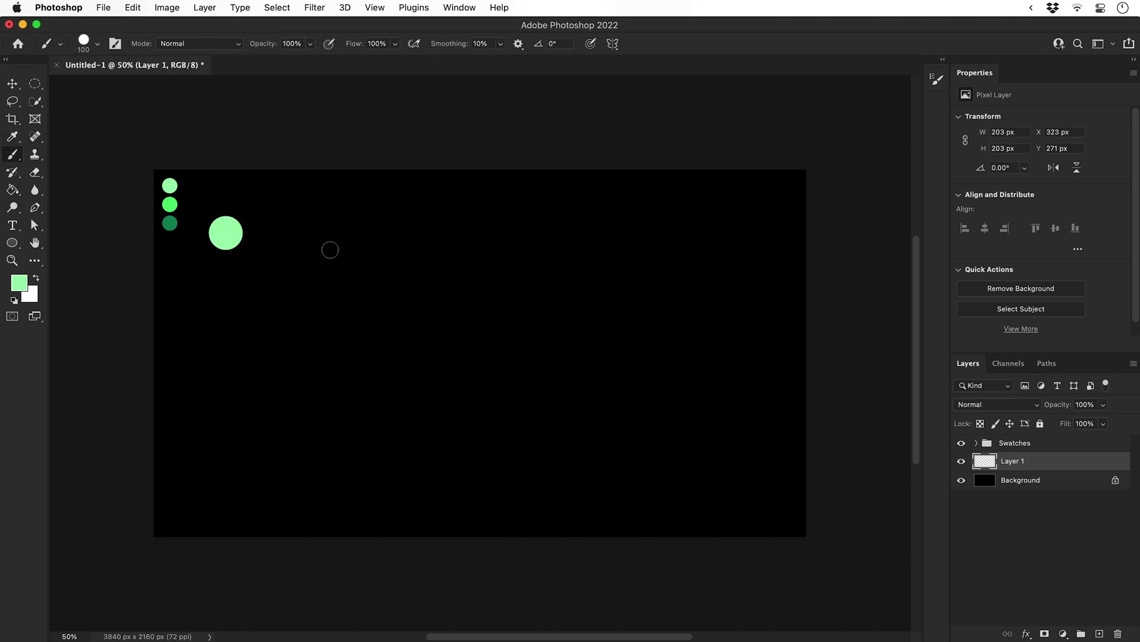
{"action": "left_click", "coordinate": [330, 250]}
{"action": "key", "text": "bracketleft"}
{"action": "key", "text": "bracketleft"}
{"action": "left_click", "coordinate": [280, 344]}
{"action": "key", "text": "bracketright"}
{"action": "key", "text": "bracketright"}
{"action": "key", "text": "bracketright"}
{"action": "key", "text": "bracketright"}
{"action": "left_click", "coordinate": [418, 283]}
{"action": "key", "text": "bracketright"}
{"action": "key", "text": "bracketright"}
{"action": "key", "text": "bracketright"}
{"action": "left_click", "coordinate": [594, 234]}
{"action": "key", "text": "bracketright"}
{"action": "key", "text": "bracketright"}
{"action": "key", "text": "bracketright"}
{"action": "left_click", "coordinate": [709, 325]}
{"action": "key", "text": "bracketright"}
{"action": "left_click", "coordinate": [534, 367]}
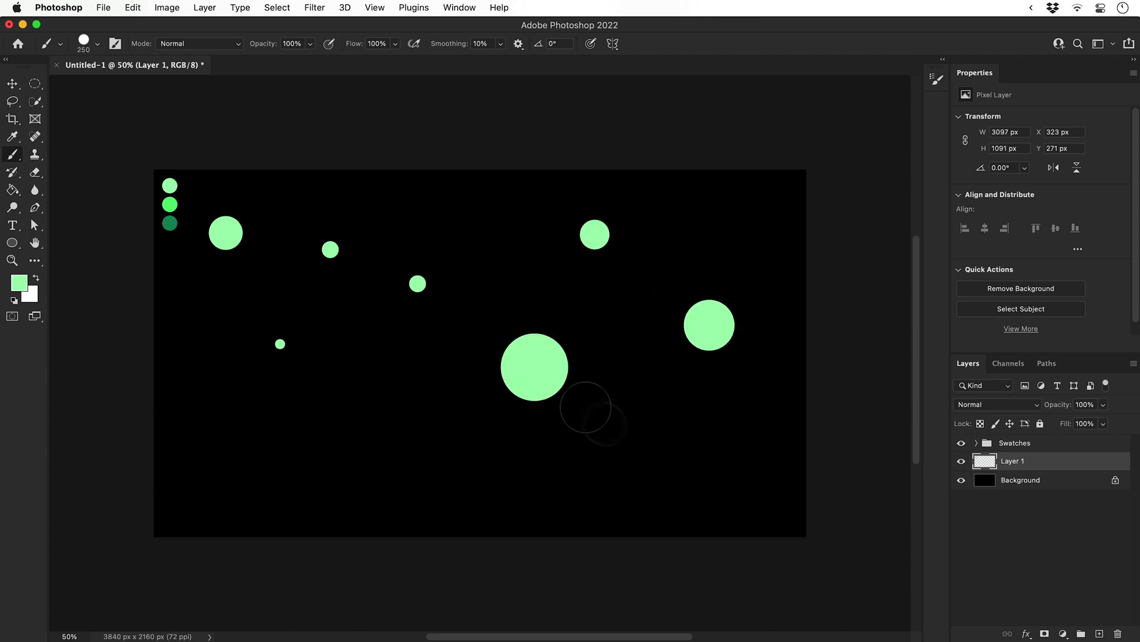
{"action": "key", "text": "bracketleft"}
{"action": "key", "text": "bracketleft"}
{"action": "key", "text": "bracketleft"}
{"action": "left_click", "coordinate": [709, 453]}
{"action": "key", "text": "bracketleft"}
{"action": "key", "text": "bracketleft"}
{"action": "left_click", "coordinate": [483, 479]}
{"action": "key", "text": "bracketleft"}
{"action": "left_click", "coordinate": [249, 478]}
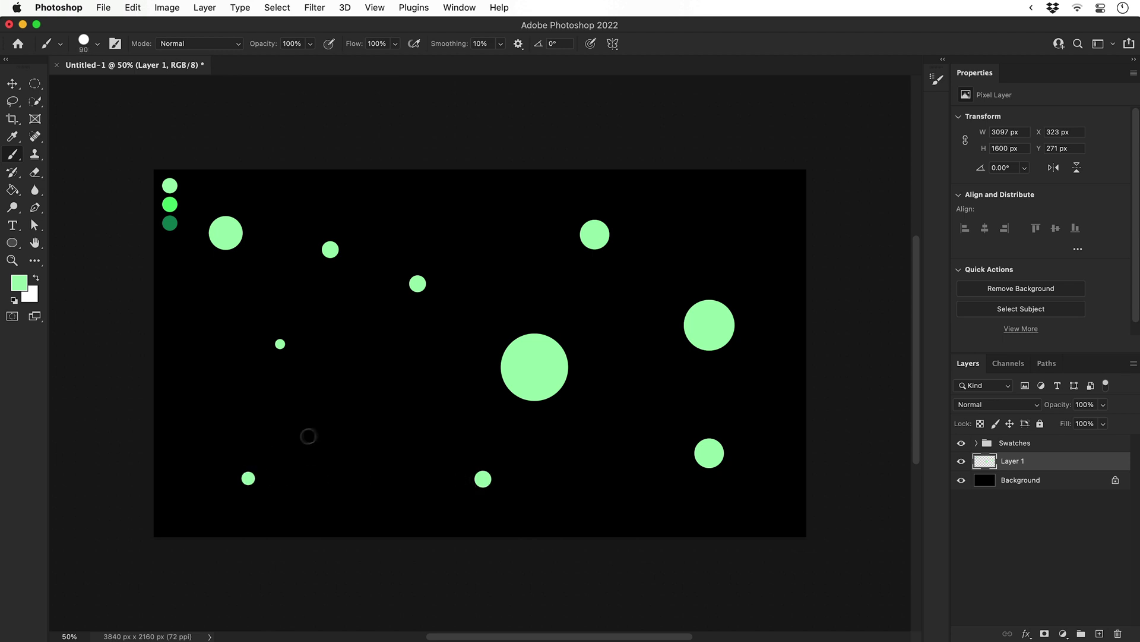
{"action": "key", "text": "bracketright"}
{"action": "key", "text": "bracketright"}
{"action": "key", "text": "bracketright"}
{"action": "key", "text": "bracketright"}
{"action": "left_click", "coordinate": [367, 409]}
{"action": "key", "text": "bracketright"}
{"action": "key", "text": "bracketright"}
{"action": "key", "text": "bracketright"}
{"action": "left_click", "coordinate": [399, 222]}
{"action": "key", "text": "bracketleft"}
{"action": "left_click", "coordinate": [223, 388]}
Step: Sample the middle bright-green swatch and scatter bright-green dots from small to about 300 px
{"action": "key", "text": "i"}
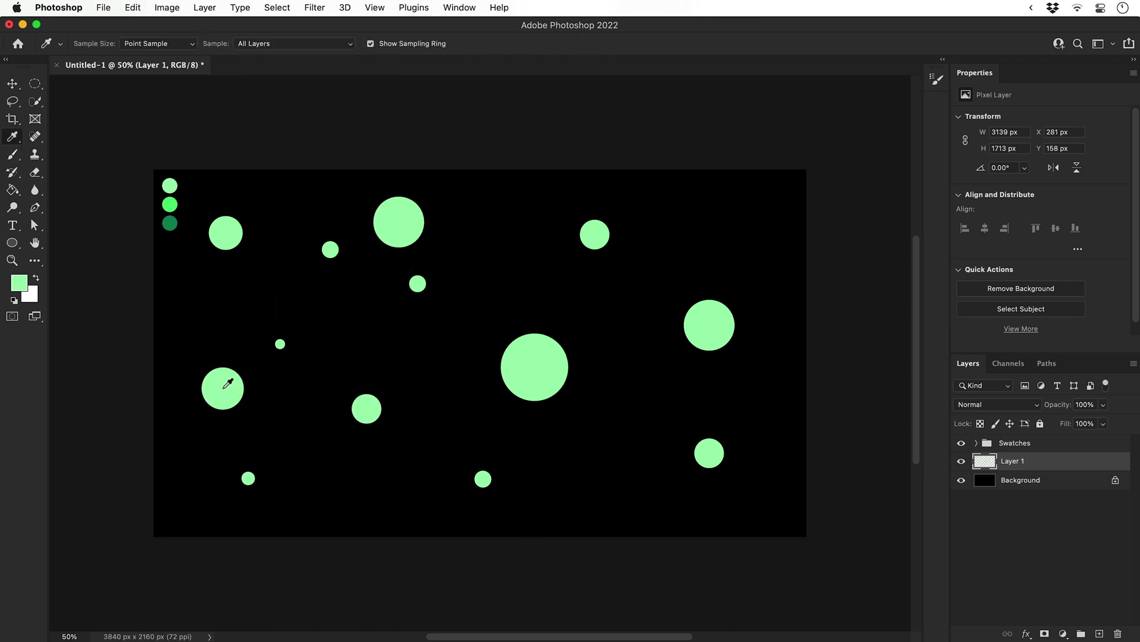
{"action": "left_click", "coordinate": [169, 205]}
{"action": "key", "text": "b"}
{"action": "left_click", "coordinate": [266, 297]}
{"action": "key", "text": "bracketleft"}
{"action": "key", "text": "bracketleft"}
{"action": "key", "text": "bracketleft"}
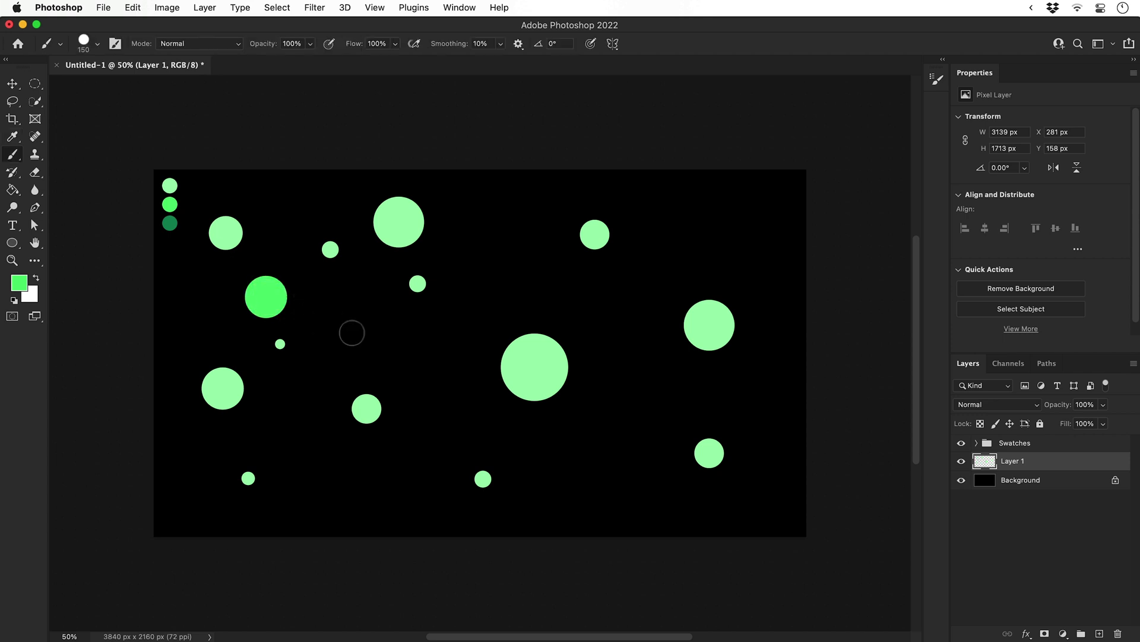
{"action": "left_click", "coordinate": [353, 333]}
{"action": "key", "text": "bracketleft"}
{"action": "left_click", "coordinate": [487, 219]}
{"action": "key", "text": "bracketright"}
{"action": "key", "text": "bracketright"}
{"action": "key", "text": "bracketright"}
{"action": "key", "text": "bracketright"}
{"action": "key", "text": "bracketright"}
{"action": "left_click", "coordinate": [615, 301]}
{"action": "key", "text": "bracketright"}
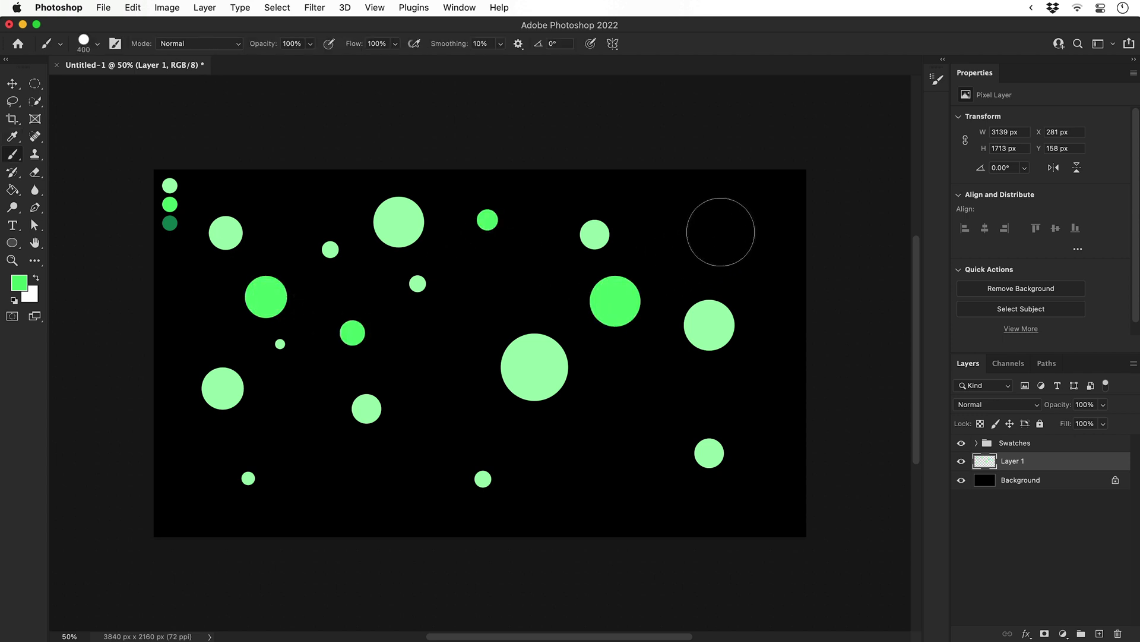
{"action": "key", "text": "bracketleft"}
{"action": "key", "text": "bracketleft"}
{"action": "key", "text": "bracketleft"}
{"action": "left_click", "coordinate": [726, 228]}
{"action": "key", "text": "bracketleft"}
{"action": "key", "text": "bracketleft"}
{"action": "key", "text": "bracketleft"}
{"action": "key", "text": "bracketleft"}
{"action": "left_click", "coordinate": [670, 391]}
{"action": "key", "text": "bracketleft"}
{"action": "left_click", "coordinate": [647, 481]}
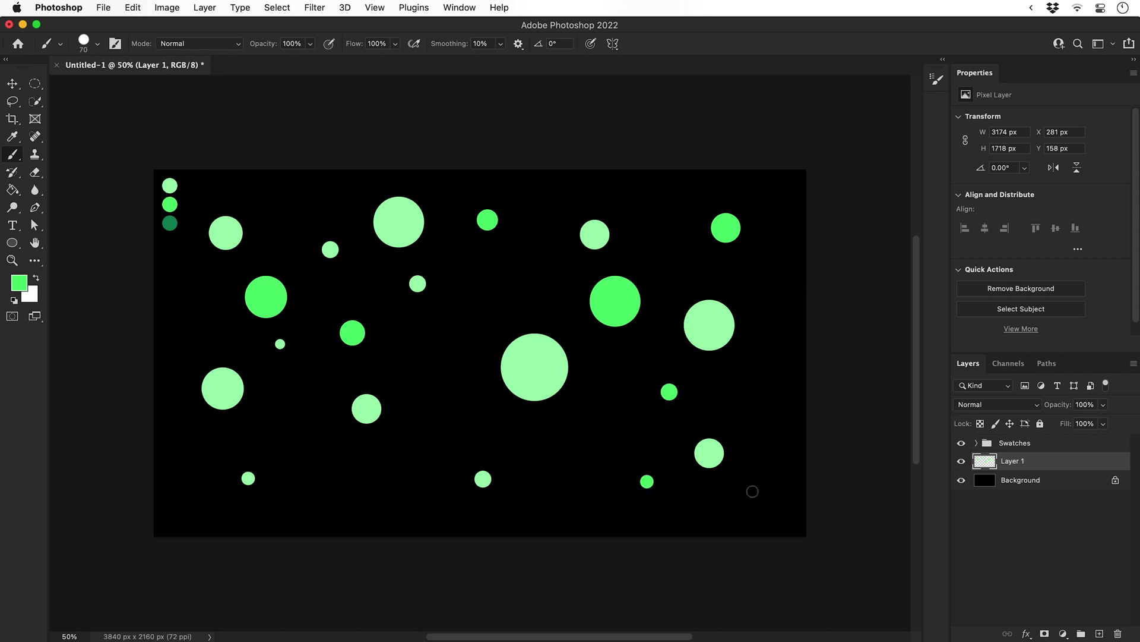
{"action": "key", "text": "bracketleft"}
{"action": "left_click", "coordinate": [753, 492]}
{"action": "key", "text": "bracketleft"}
{"action": "key", "text": "bracketleft"}
{"action": "left_click", "coordinate": [409, 499]}
{"action": "key", "text": "bracketleft"}
{"action": "key", "text": "bracketleft"}
{"action": "key", "text": "bracketleft"}
{"action": "left_click", "coordinate": [194, 501]}
{"action": "key", "text": "bracketright"}
{"action": "key", "text": "bracketright"}
{"action": "key", "text": "bracketright"}
{"action": "left_click", "coordinate": [439, 358]}
{"action": "key", "text": "bracketright"}
{"action": "key", "text": "bracketright"}
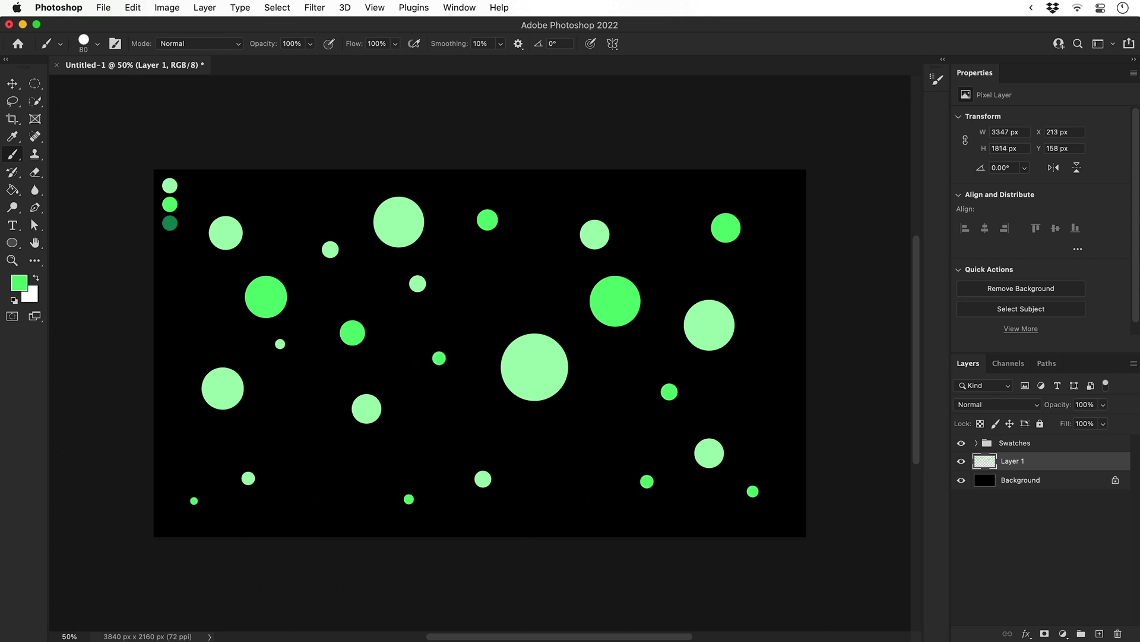
{"action": "key", "text": "bracketleft"}
{"action": "key", "text": "bracketleft"}
{"action": "key", "text": "bracketleft"}
{"action": "key", "text": "bracketright"}
{"action": "key", "text": "bracketright"}
{"action": "key", "text": "bracketright"}
{"action": "key", "text": "bracketright"}
{"action": "key", "text": "bracketright"}
{"action": "key", "text": "bracketright"}
{"action": "key", "text": "bracketright"}
{"action": "key", "text": "bracketright"}
{"action": "key", "text": "bracketright"}
{"action": "left_click", "coordinate": [567, 456]}
Step: Sample the bottom dark-green swatch, paint dark-green dots of varied sizes, and begin renaming Layer 1
{"action": "key", "text": "i"}
{"action": "left_click", "coordinate": [170, 223]}
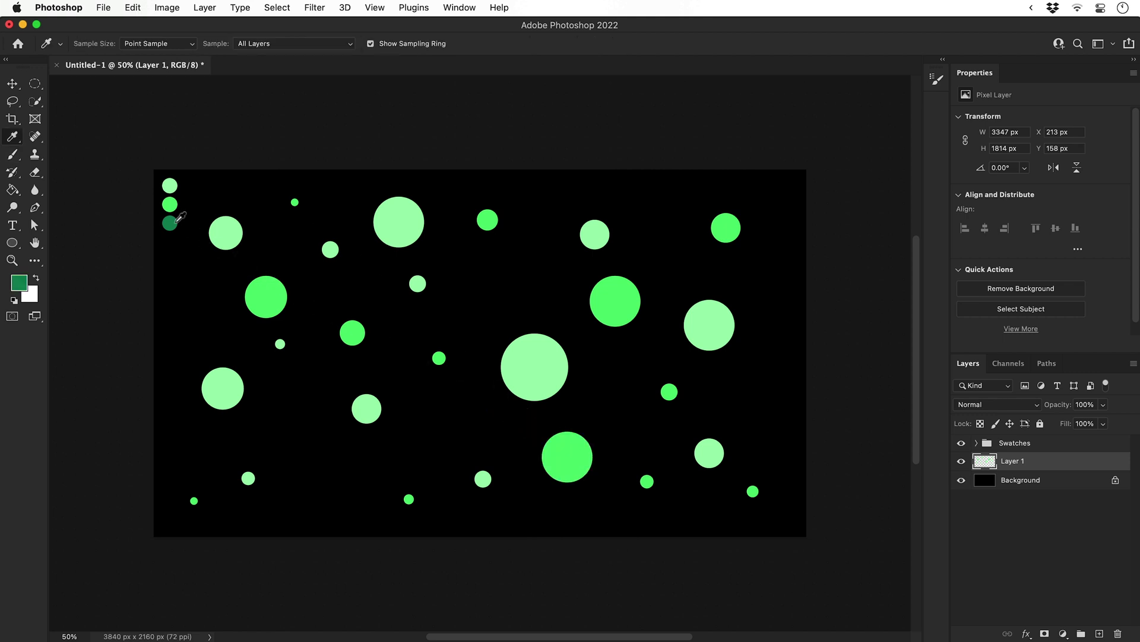
{"action": "key", "text": "b"}
{"action": "key", "text": "bracketleft"}
{"action": "key", "text": "bracketleft"}
{"action": "key", "text": "bracketleft"}
{"action": "key", "text": "bracketleft"}
{"action": "key", "text": "bracketleft"}
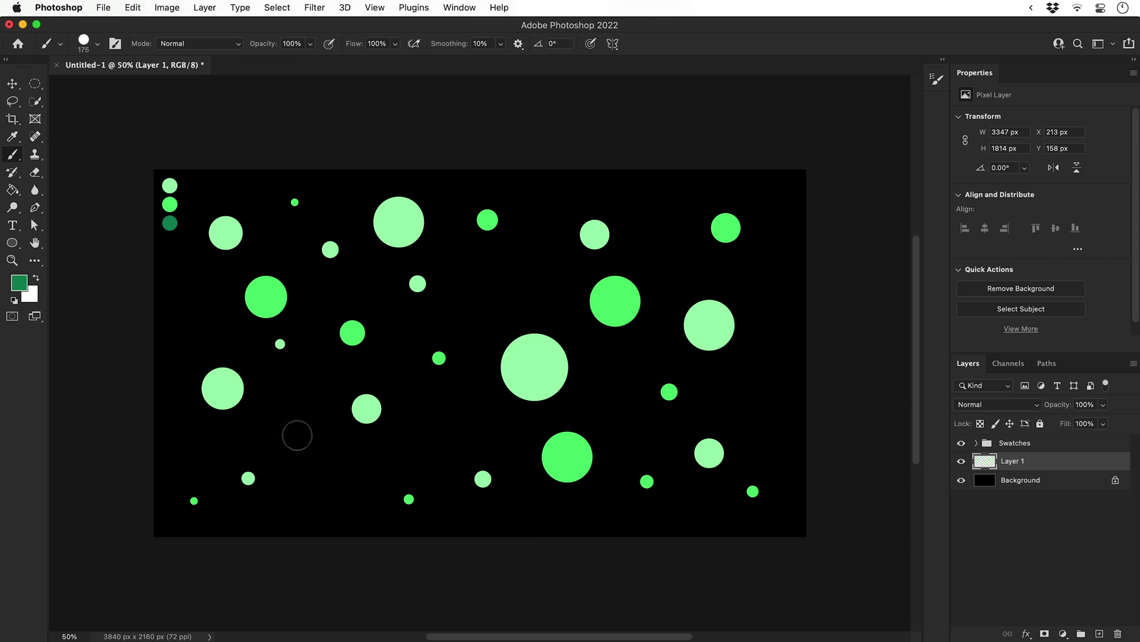
{"action": "left_click", "coordinate": [297, 435]}
{"action": "key", "text": "bracketleft"}
{"action": "left_click", "coordinate": [432, 434]}
{"action": "left_click", "coordinate": [537, 221]}
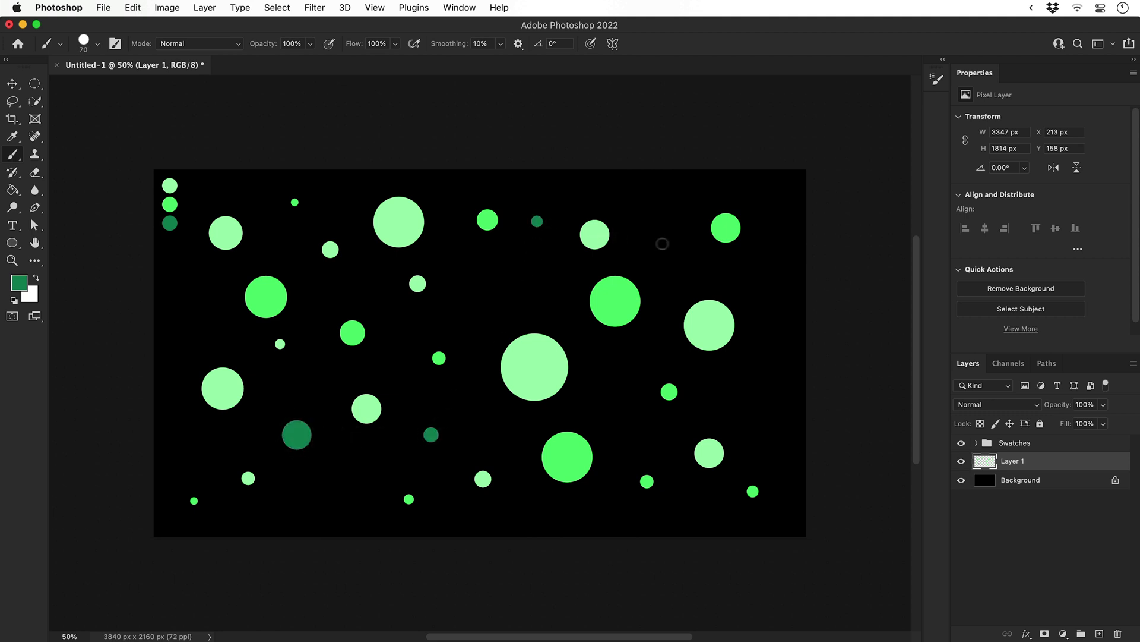
{"action": "left_click", "coordinate": [665, 247]}
{"action": "key", "text": "bracketright"}
{"action": "key", "text": "bracketright"}
{"action": "key", "text": "bracketright"}
{"action": "key", "text": "bracketright"}
{"action": "left_click", "coordinate": [743, 391]}
{"action": "key", "text": "bracketright"}
{"action": "key", "text": "bracketright"}
{"action": "key", "text": "bracketright"}
{"action": "key", "text": "bracketleft"}
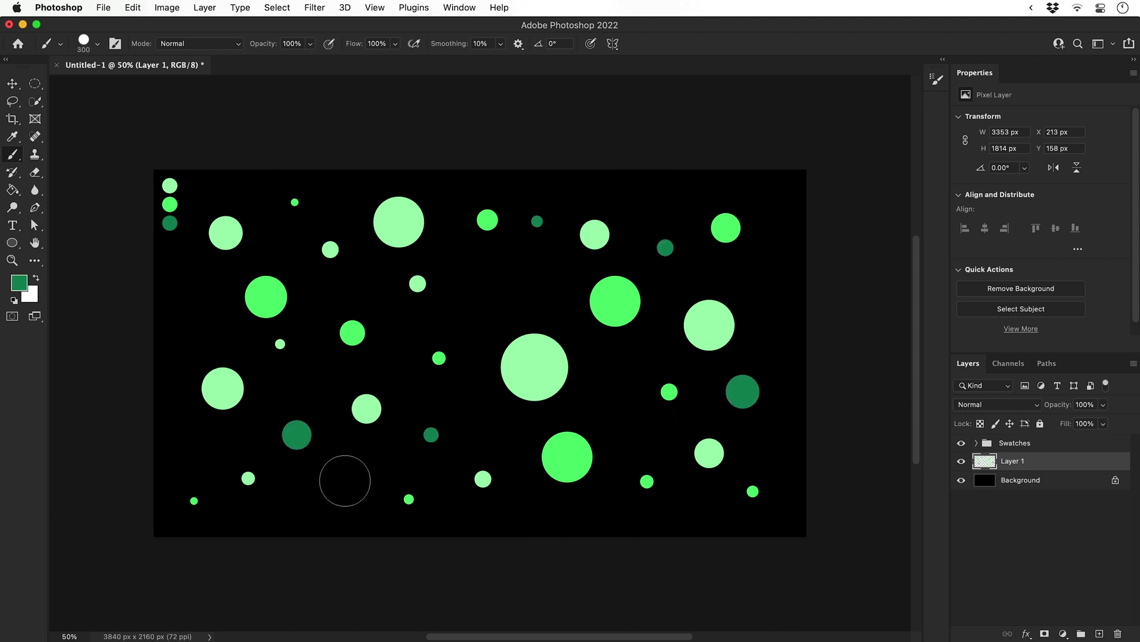
{"action": "key", "text": "bracketright"}
{"action": "left_click", "coordinate": [498, 281]}
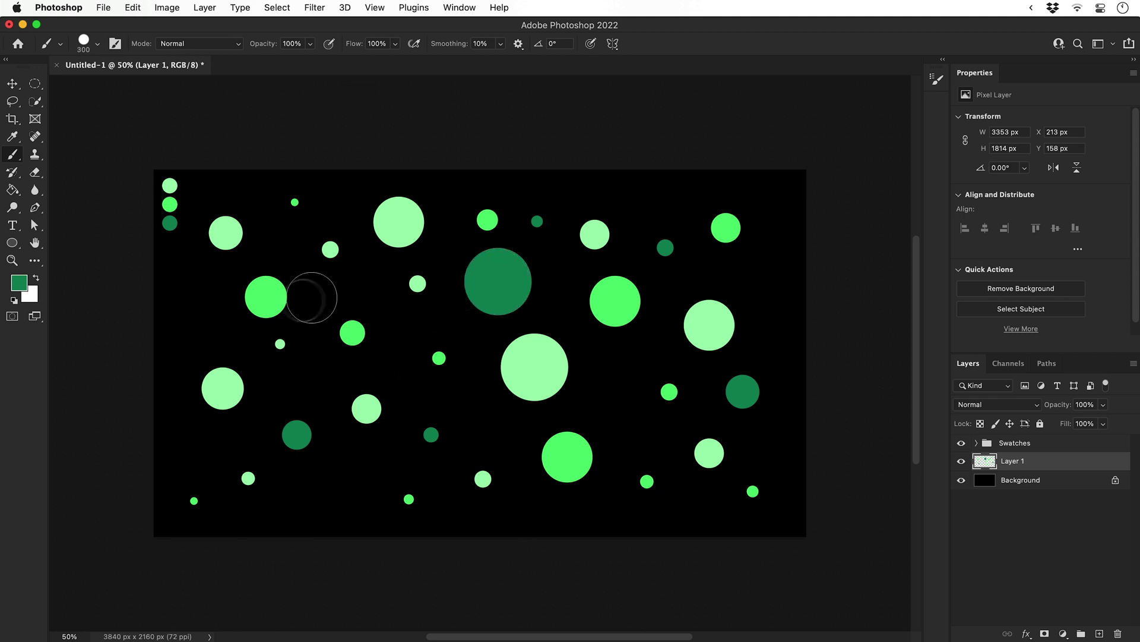
{"action": "key", "text": "bracketleft"}
{"action": "key", "text": "bracketleft"}
{"action": "key", "text": "bracketleft"}
{"action": "left_click", "coordinate": [202, 308]}
{"action": "key", "text": "bracketleft"}
{"action": "key", "text": "bracketleft"}
{"action": "key", "text": "bracketleft"}
{"action": "key", "text": "bracketleft"}
{"action": "key", "text": "bracketleft"}
{"action": "key", "text": "bracketleft"}
{"action": "key", "text": "bracketleft"}
{"action": "left_click", "coordinate": [347, 496]}
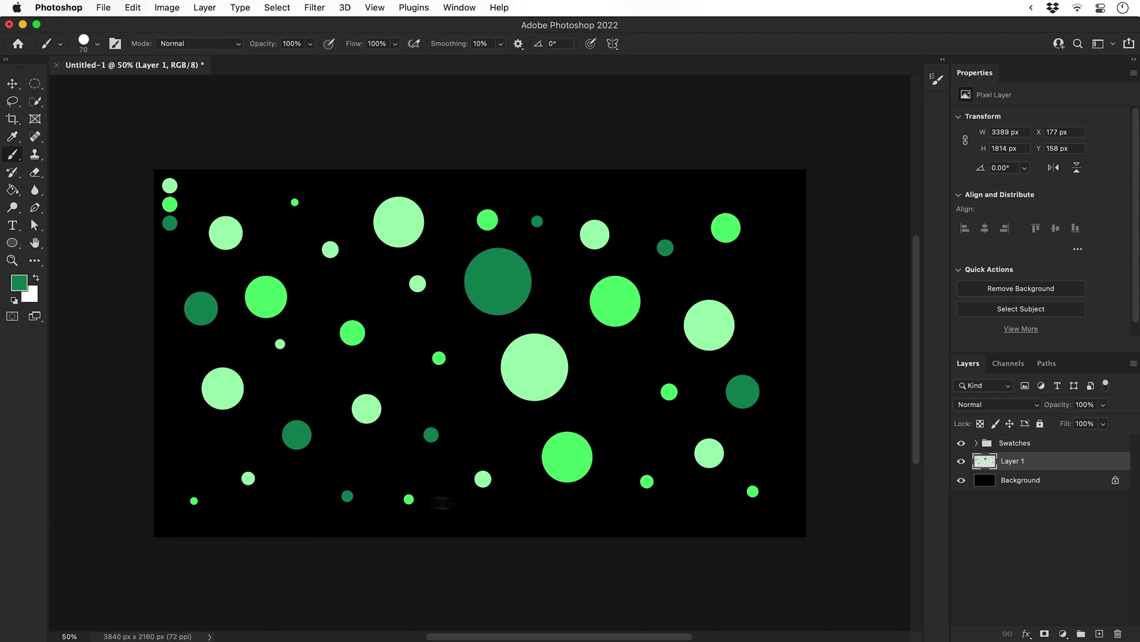
{"action": "left_click", "coordinate": [535, 507]}
{"action": "key", "text": "bracketleft"}
{"action": "key", "text": "v"}
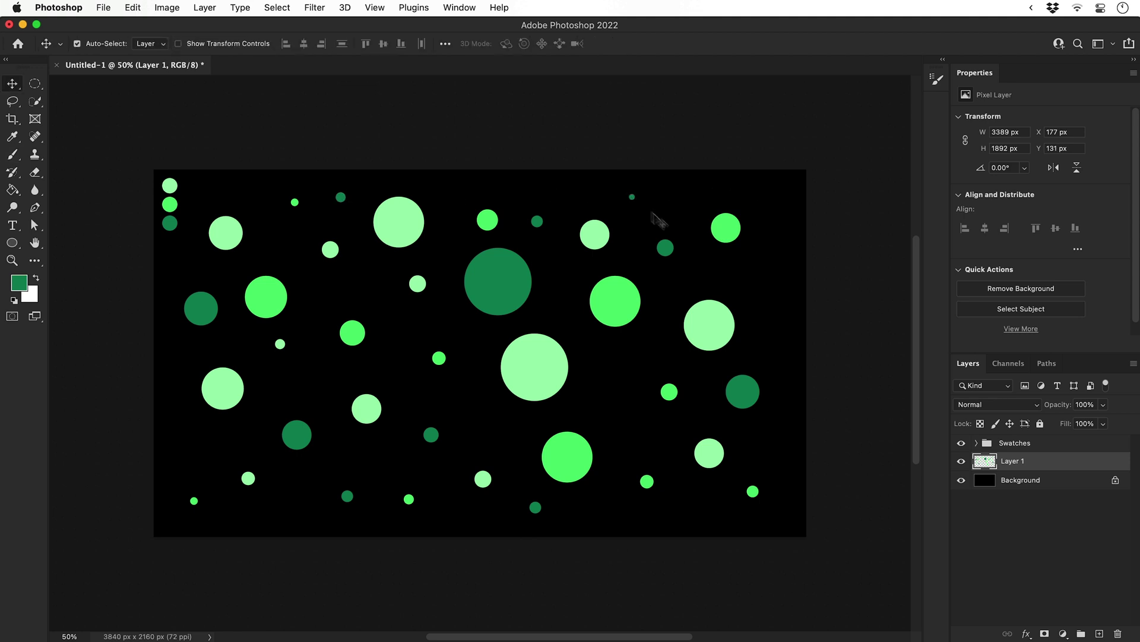
{"action": "double_click", "coordinate": [1020, 468]}
Step: Name the layer Swirl 1 and convert it to a smart object
{"action": "type", "text": "Swirl"}
{"action": "right_click", "coordinate": [1021, 469]}
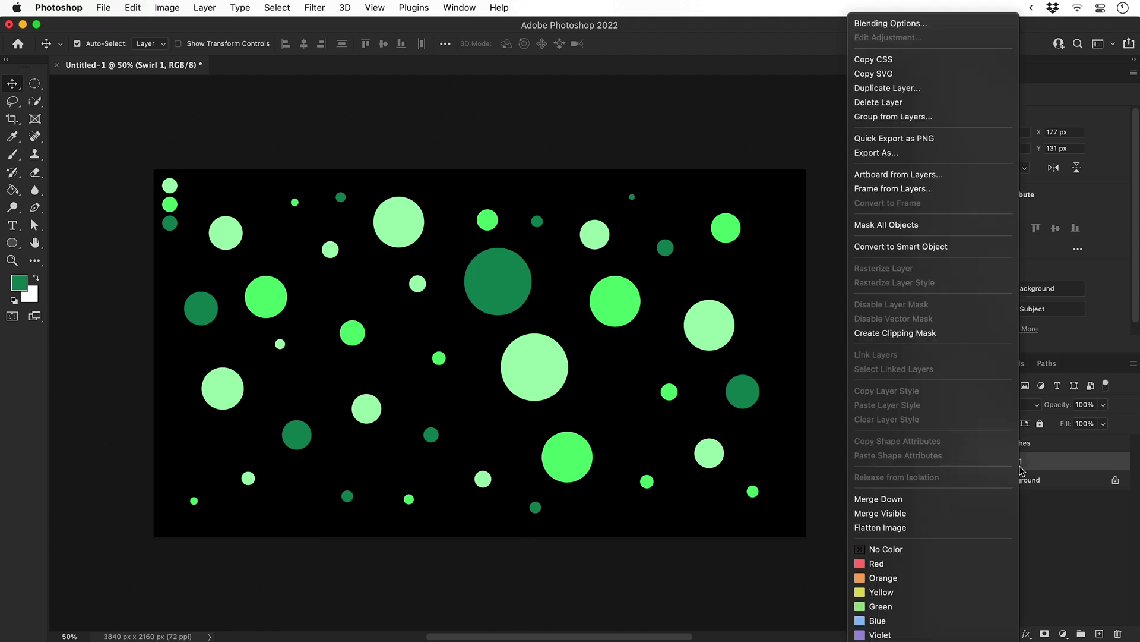
{"action": "left_click", "coordinate": [951, 248]}
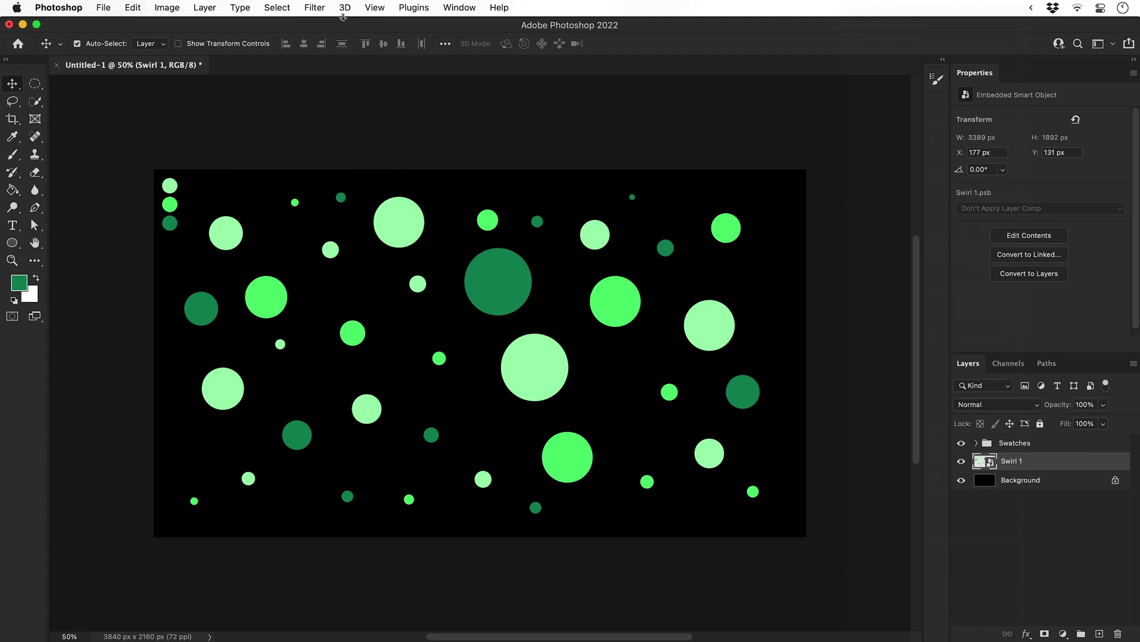
Step: Apply Radial Blur (Spin, 20) three times as stacked smart filters on Swirl 1
{"action": "left_click", "coordinate": [315, 8]}
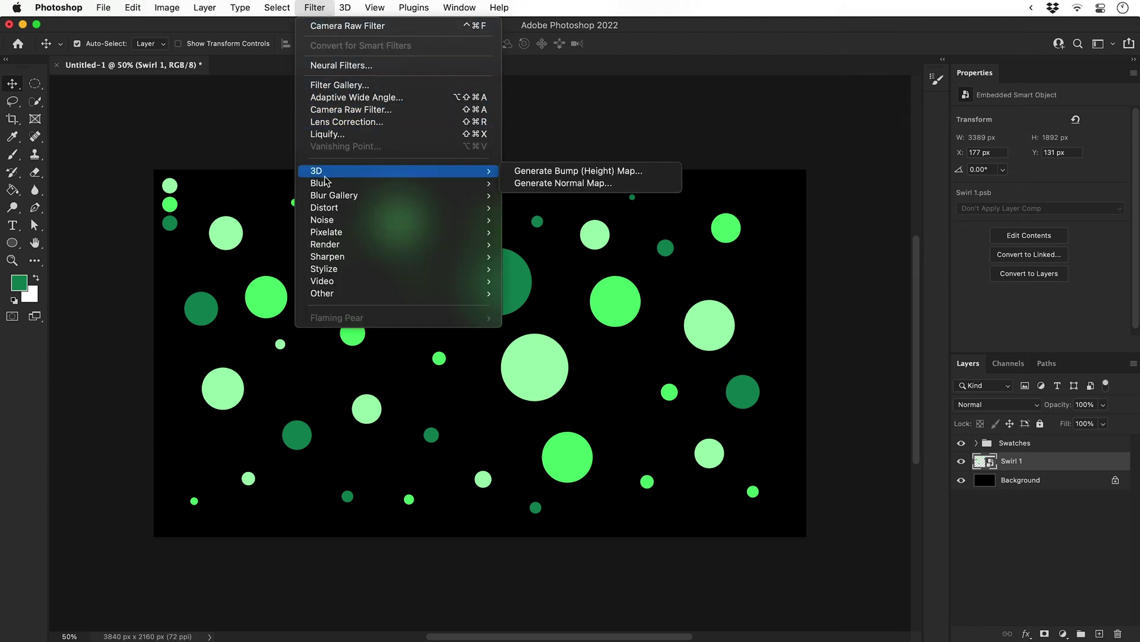
{"action": "mouse_move", "coordinate": [327, 182]}
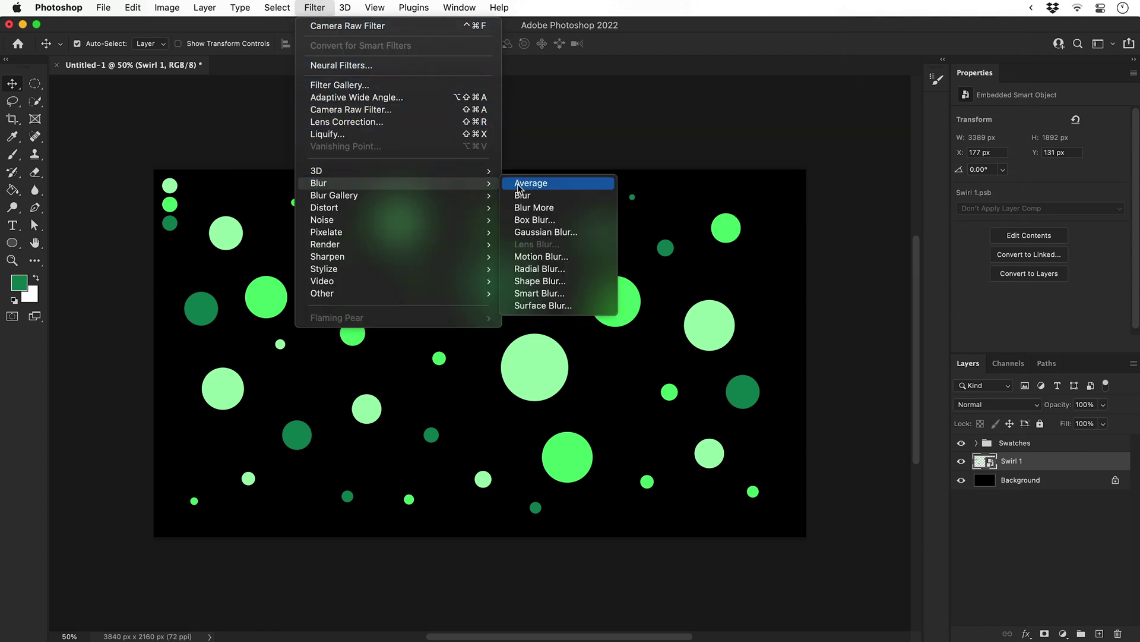
{"action": "left_click", "coordinate": [518, 269]}
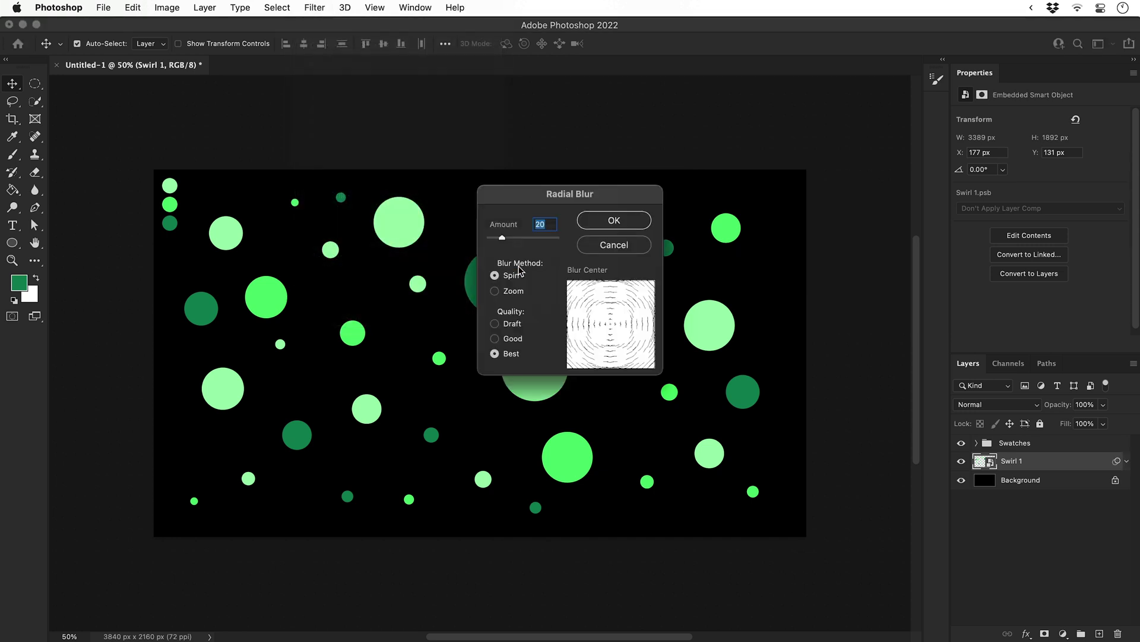
{"action": "left_click_drag", "start_coordinate": [540, 200], "coordinate": [766, 108]}
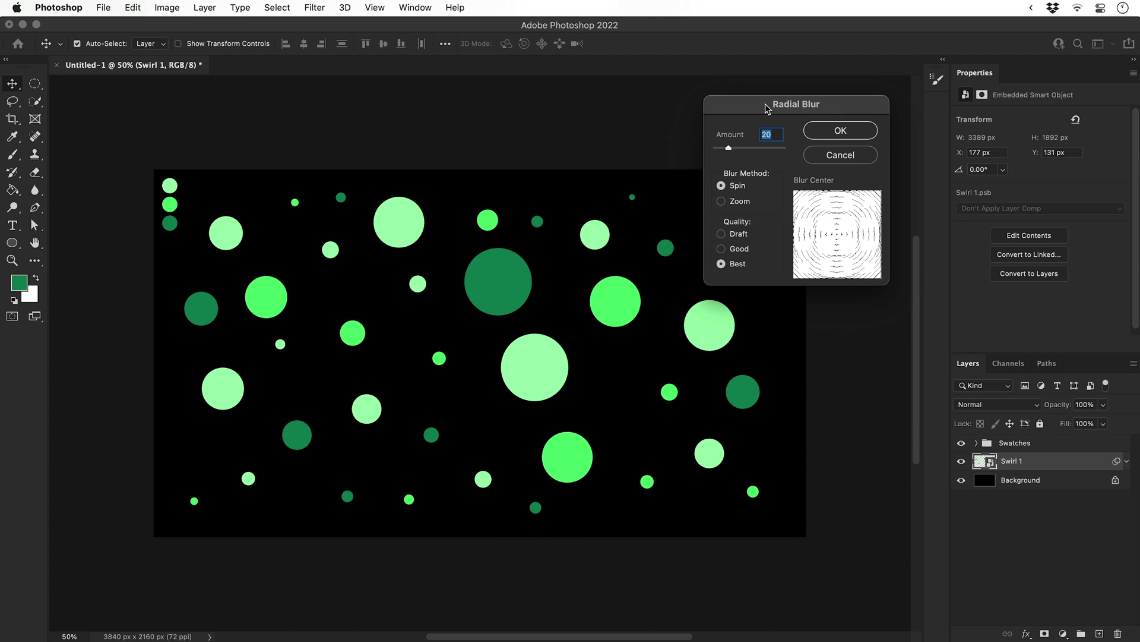
{"action": "left_click", "coordinate": [822, 132]}
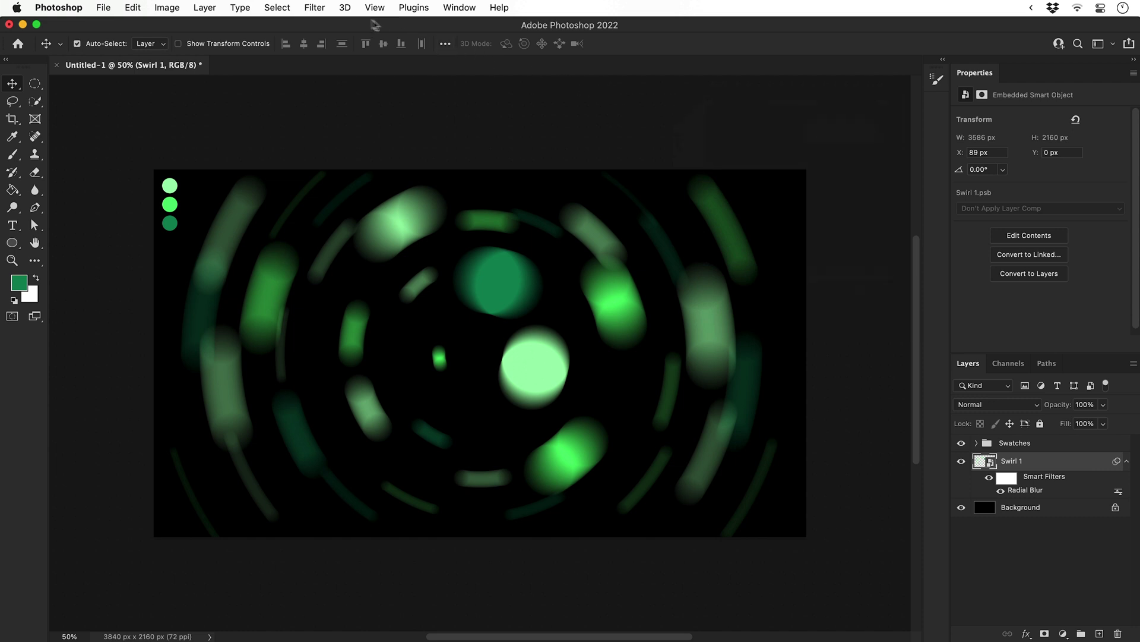
{"action": "left_click", "coordinate": [314, 7]}
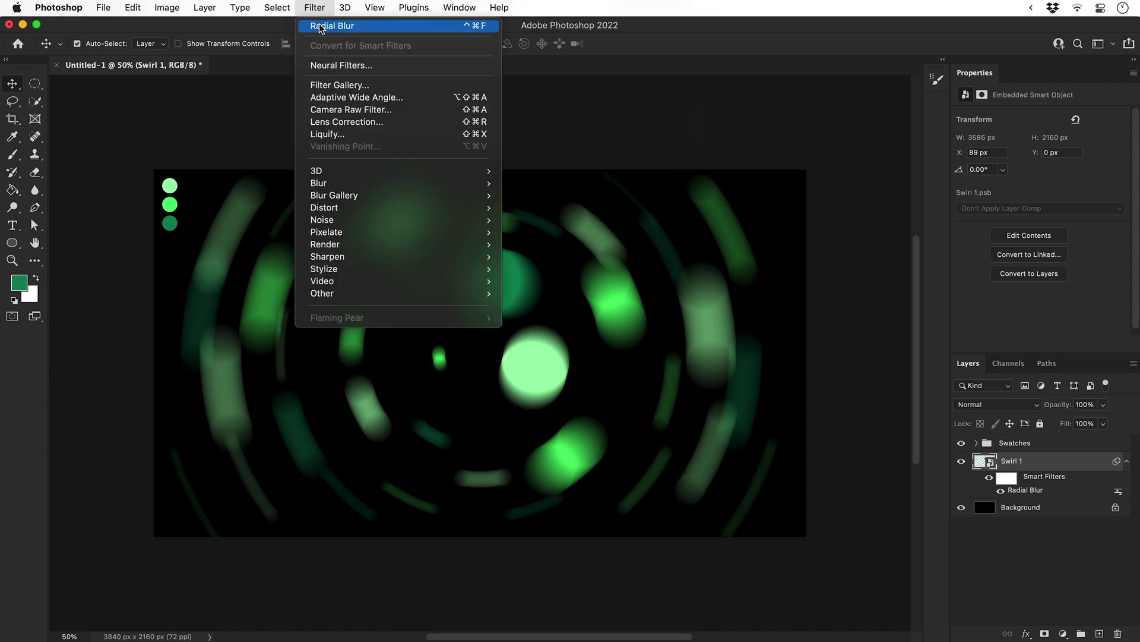
{"action": "left_click", "coordinate": [321, 26]}
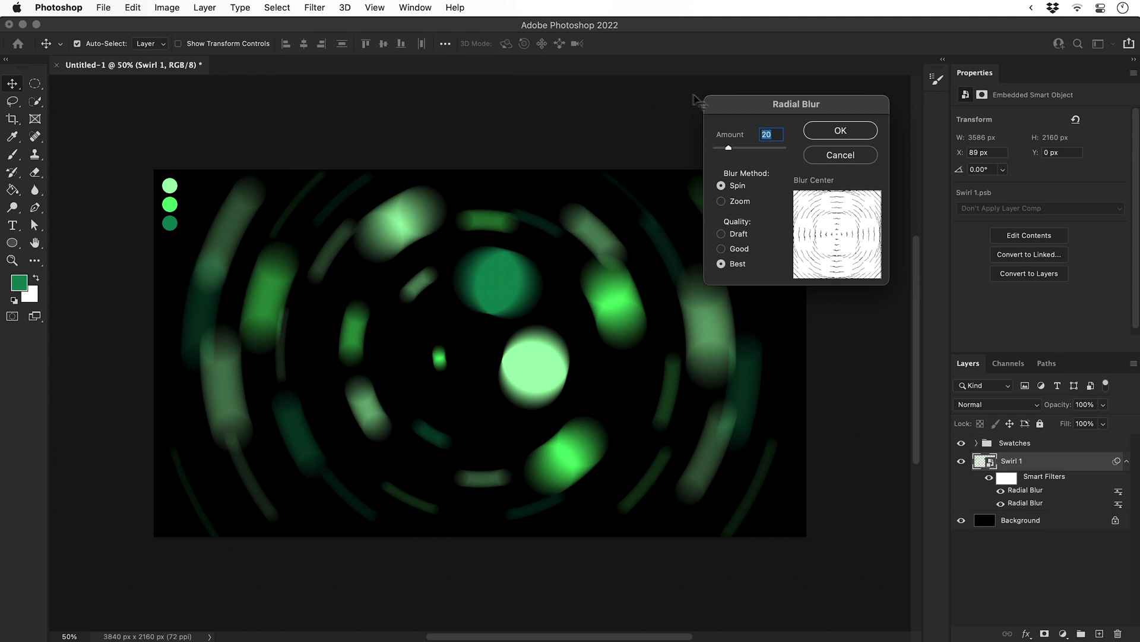
{"action": "left_click", "coordinate": [824, 135]}
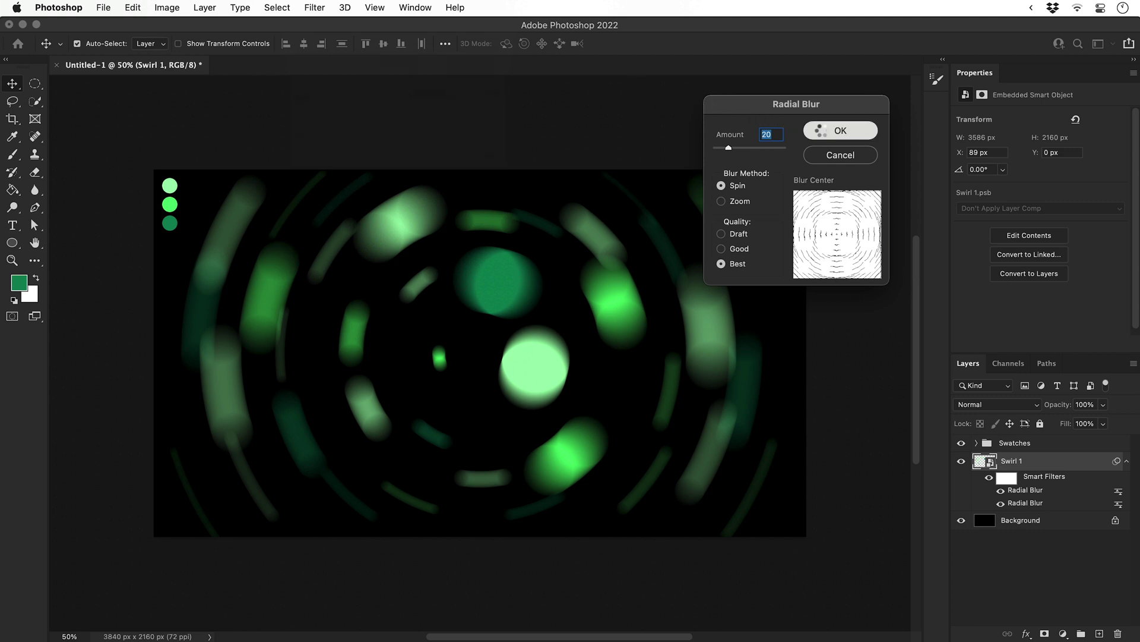
{"action": "left_click", "coordinate": [315, 8]}
{"action": "left_click", "coordinate": [320, 26]}
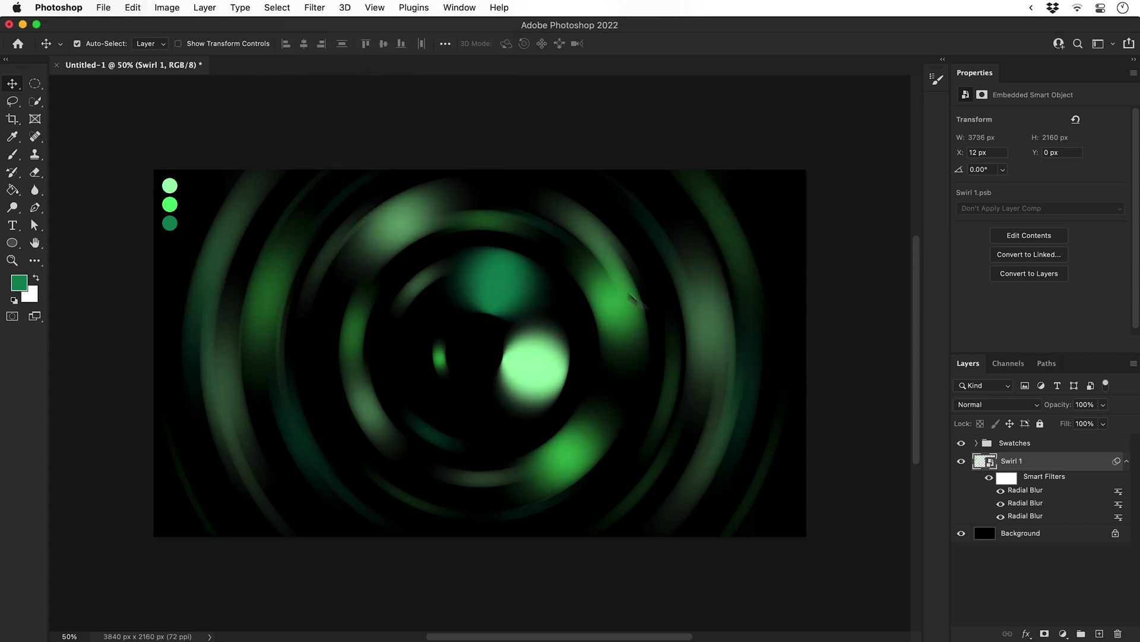
Step: Add a new Layer 1 and paint light-green dots of varied sizes on it
{"action": "left_click", "coordinate": [1100, 633]}
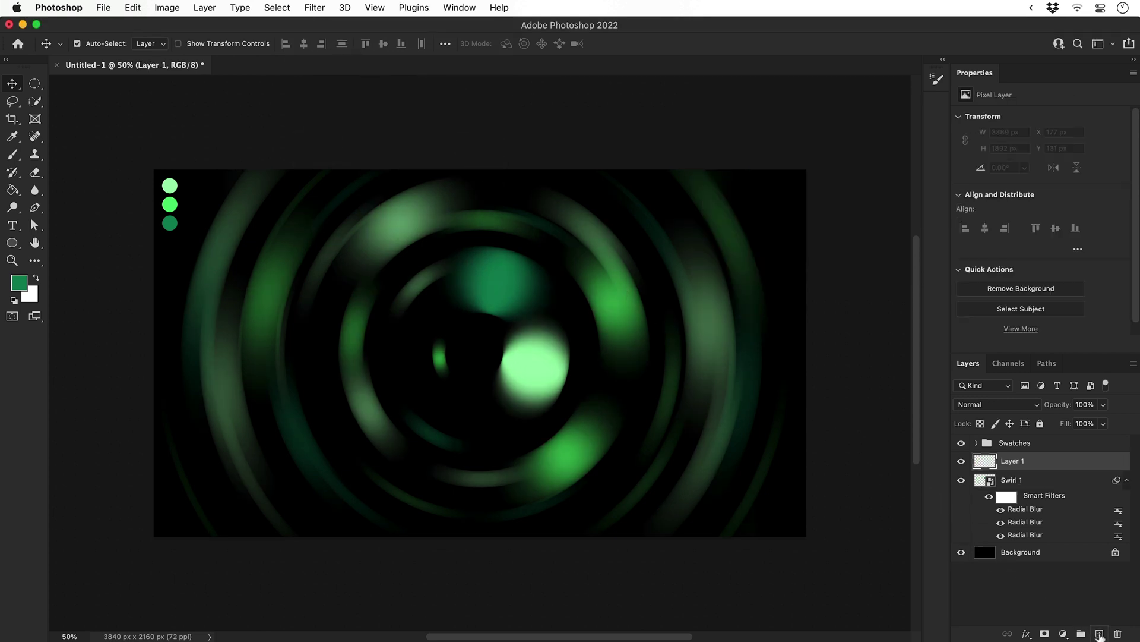
{"action": "key", "text": "i"}
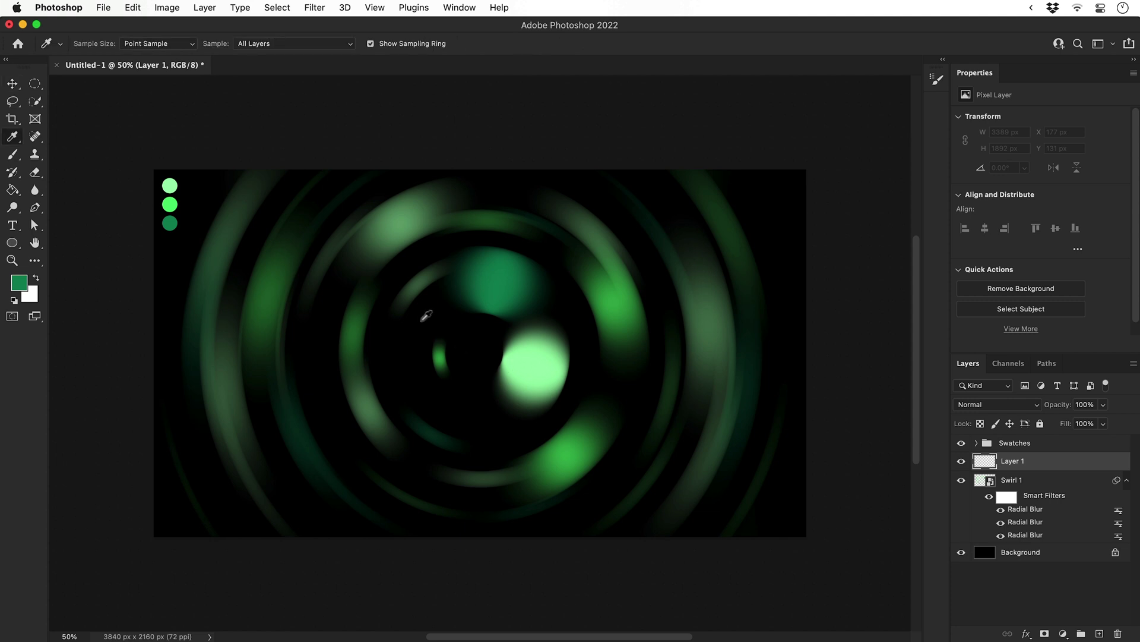
{"action": "left_click", "coordinate": [172, 183]}
{"action": "key", "text": "b"}
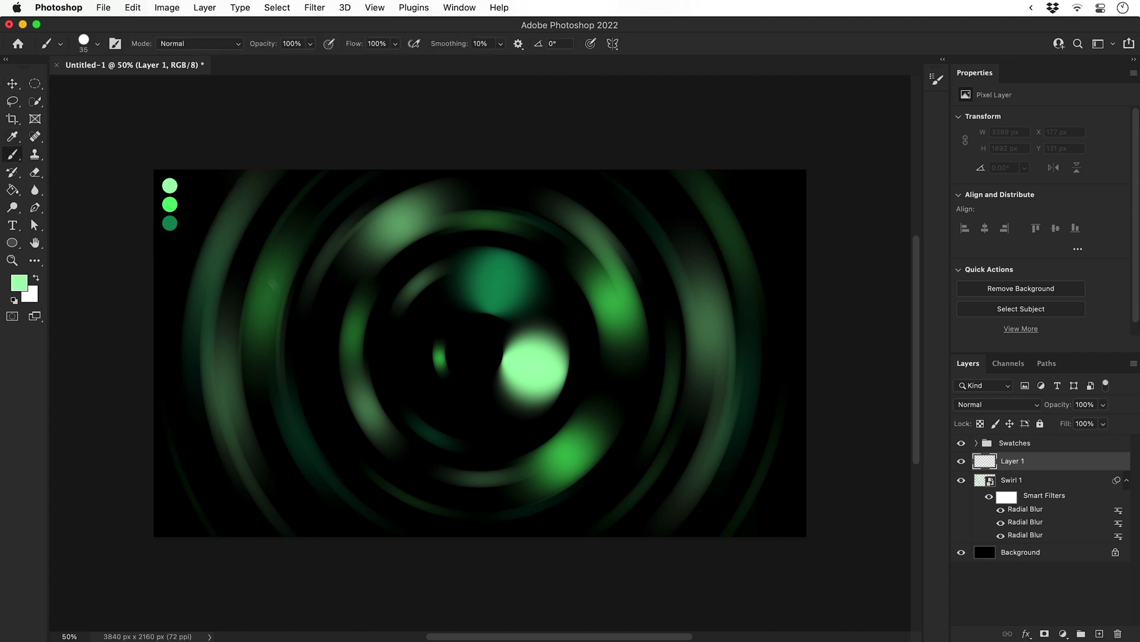
{"action": "left_click", "coordinate": [323, 337]}
{"action": "key", "text": "bracketright"}
{"action": "key", "text": "bracketright"}
{"action": "key", "text": "bracketright"}
{"action": "key", "text": "bracketright"}
{"action": "left_click", "coordinate": [382, 255]}
{"action": "key", "text": "bracketright"}
{"action": "key", "text": "bracketright"}
{"action": "key", "text": "bracketright"}
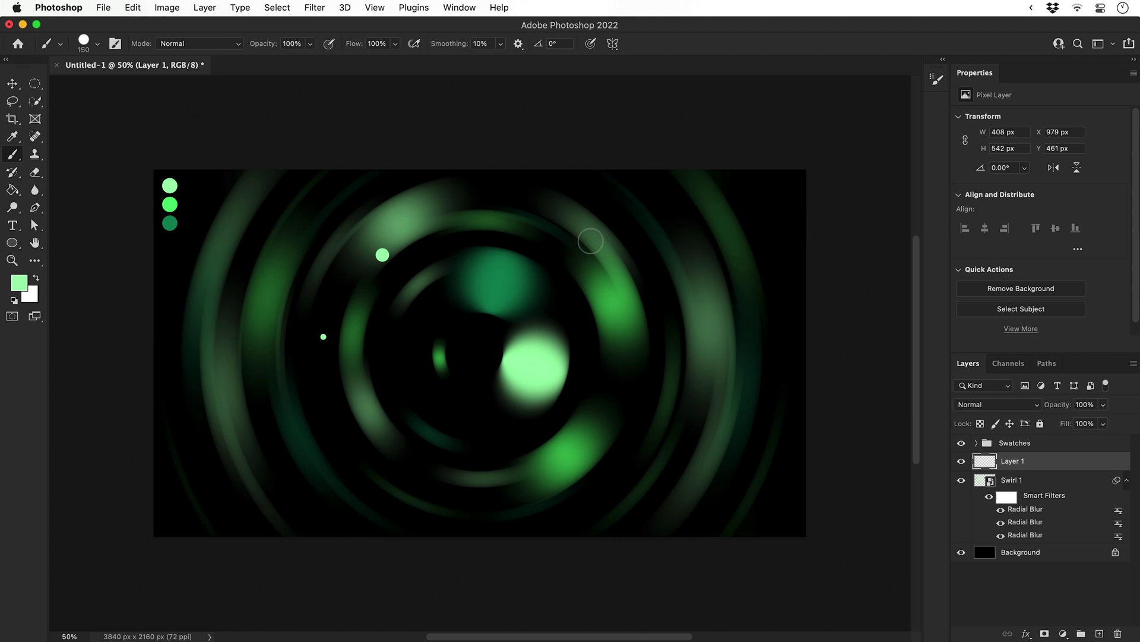
{"action": "left_click", "coordinate": [590, 241]}
{"action": "key", "text": "bracketright"}
{"action": "key", "text": "bracketright"}
{"action": "left_click", "coordinate": [672, 394]}
{"action": "key", "text": "bracketright"}
{"action": "key", "text": "bracketright"}
{"action": "key", "text": "bracketright"}
{"action": "left_click", "coordinate": [351, 420]}
{"action": "key", "text": "bracketleft"}
{"action": "key", "text": "bracketleft"}
{"action": "key", "text": "bracketleft"}
{"action": "key", "text": "bracketleft"}
{"action": "key", "text": "bracketleft"}
{"action": "left_click", "coordinate": [237, 331]}
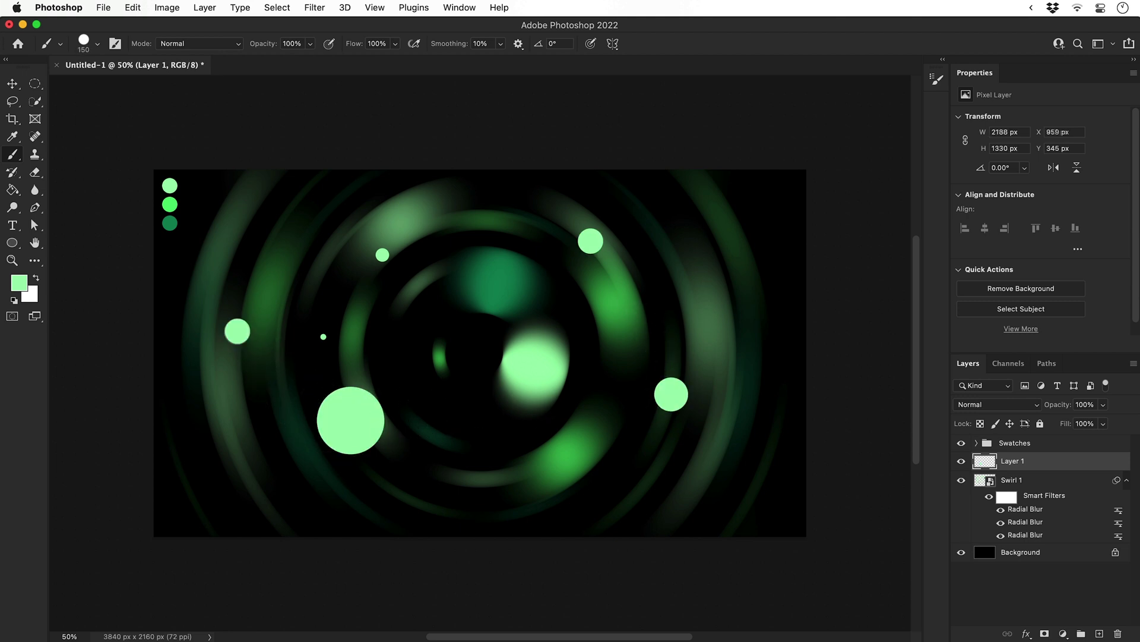
Step: Sample the middle bright-green swatch and paint bright-green dots of varied sizes
{"action": "key", "text": "i"}
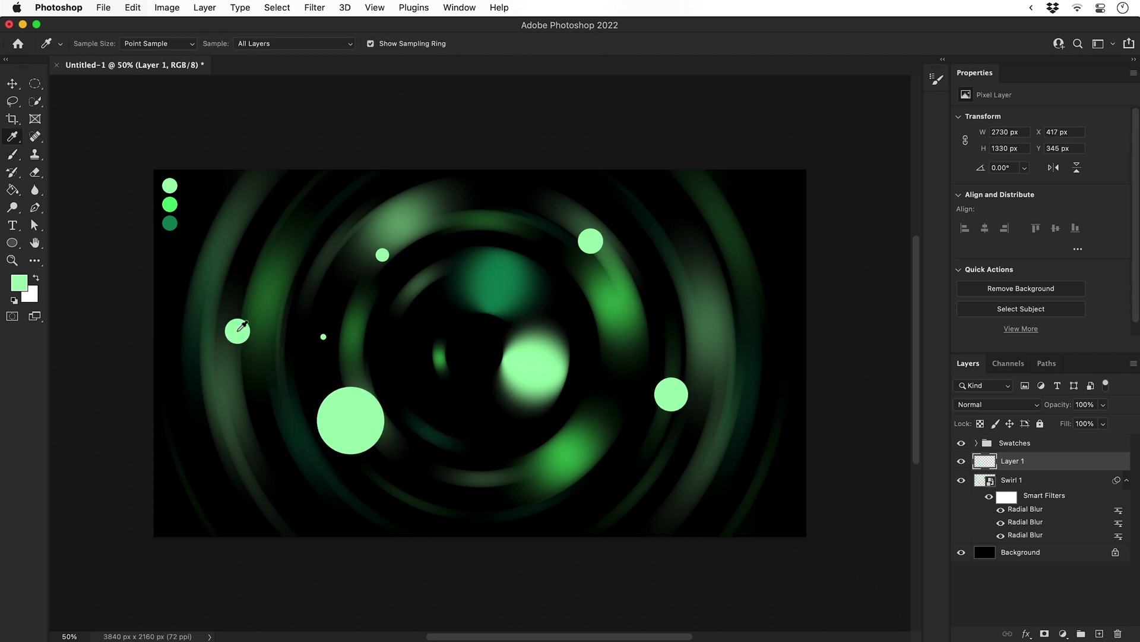
{"action": "left_click", "coordinate": [173, 205]}
{"action": "key", "text": "b"}
{"action": "left_click", "coordinate": [293, 266]}
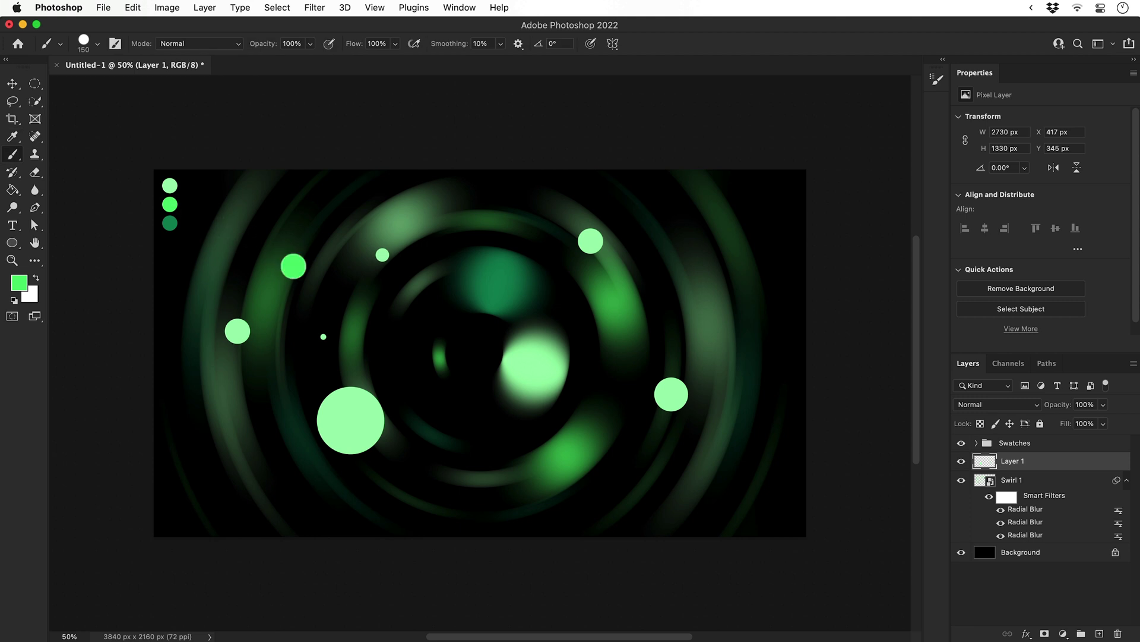
{"action": "key", "text": "bracketleft"}
{"action": "key", "text": "bracketleft"}
{"action": "left_click", "coordinate": [345, 212]}
{"action": "key", "text": "bracketright"}
{"action": "key", "text": "bracketright"}
{"action": "key", "text": "bracketright"}
{"action": "left_click", "coordinate": [709, 263]}
{"action": "key", "text": "bracketleft"}
{"action": "key", "text": "bracketleft"}
{"action": "key", "text": "bracketleft"}
{"action": "left_click", "coordinate": [638, 478]}
{"action": "key", "text": "bracketleft"}
{"action": "key", "text": "bracketleft"}
{"action": "key", "text": "bracketleft"}
{"action": "key", "text": "bracketleft"}
{"action": "left_click", "coordinate": [404, 483]}
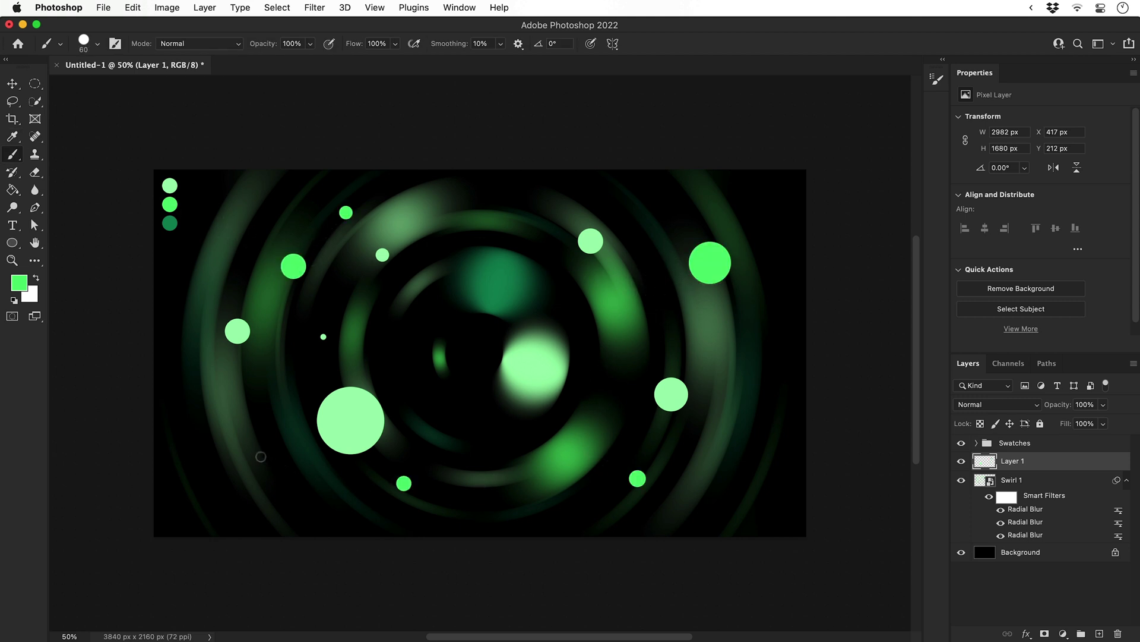
Step: Sample the dark-green swatch and paint dark-green dots on the left, top, right and lower right
{"action": "key", "text": "i"}
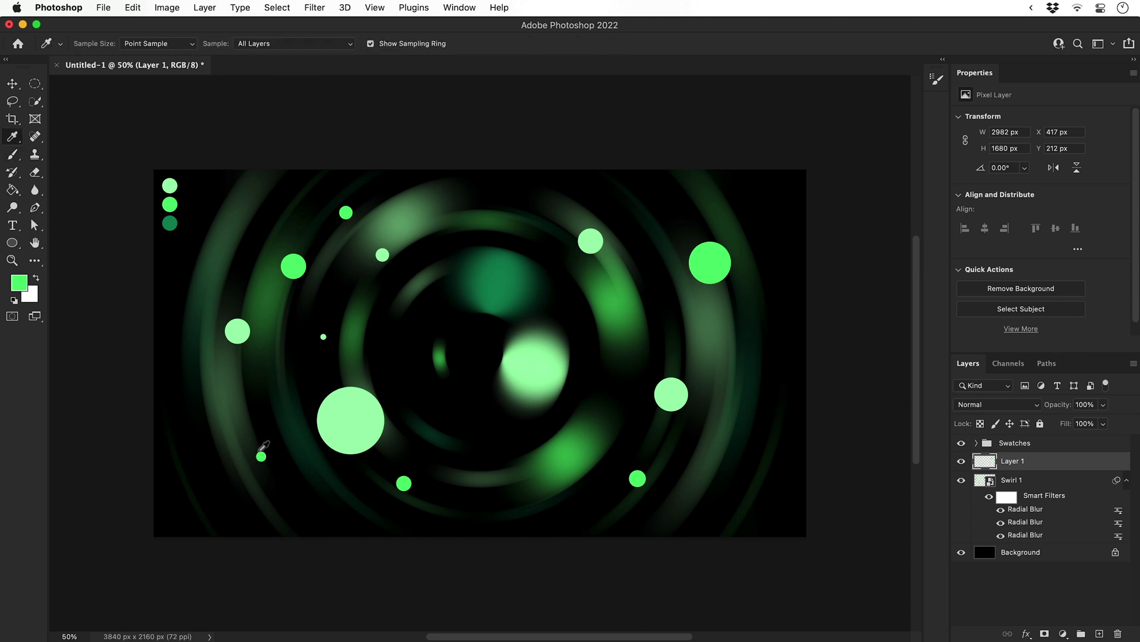
{"action": "left_click", "coordinate": [175, 220]}
{"action": "key", "text": "b"}
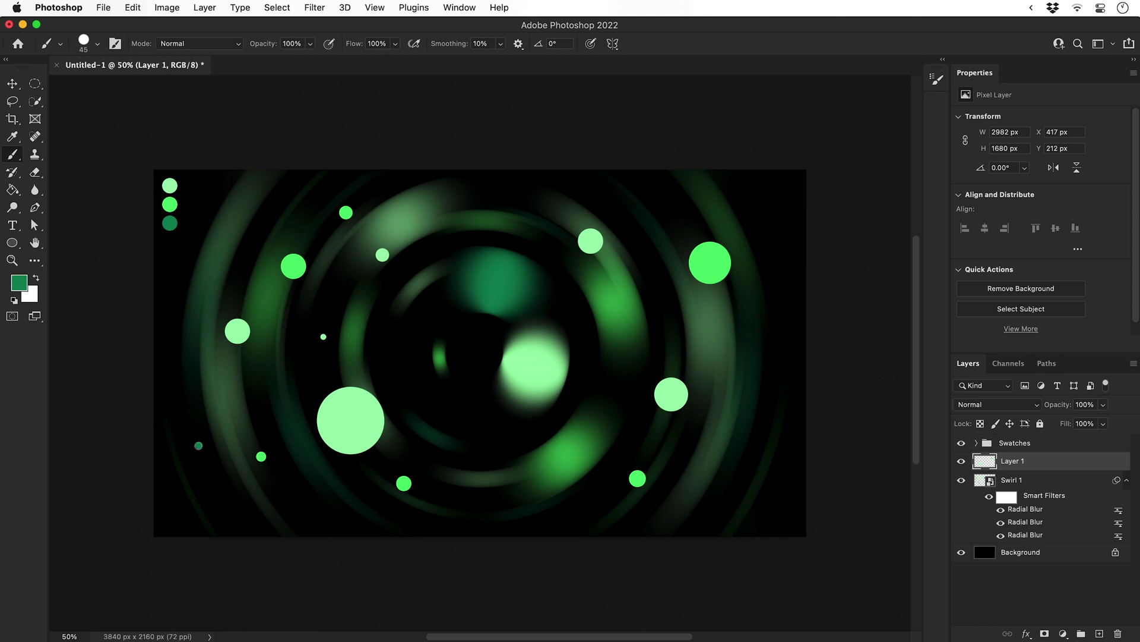
{"action": "key", "text": "bracketright"}
{"action": "key", "text": "bracketright"}
{"action": "key", "text": "bracketright"}
{"action": "key", "text": "bracketright"}
{"action": "key", "text": "bracketright"}
{"action": "key", "text": "bracketright"}
{"action": "left_click", "coordinate": [334, 271]}
{"action": "left_click", "coordinate": [511, 196]}
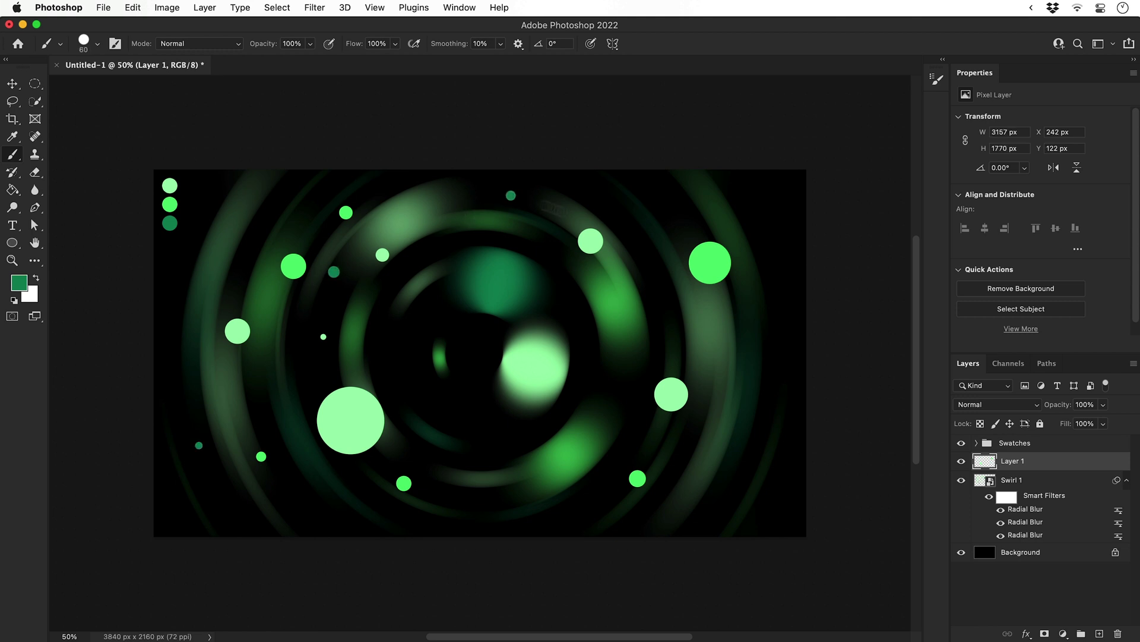
{"action": "left_click", "coordinate": [662, 319]}
{"action": "key", "text": "bracketleft"}
{"action": "key", "text": "bracketleft"}
{"action": "key", "text": "bracketleft"}
{"action": "key", "text": "bracketleft"}
{"action": "key", "text": "bracketleft"}
{"action": "left_click", "coordinate": [719, 467]}
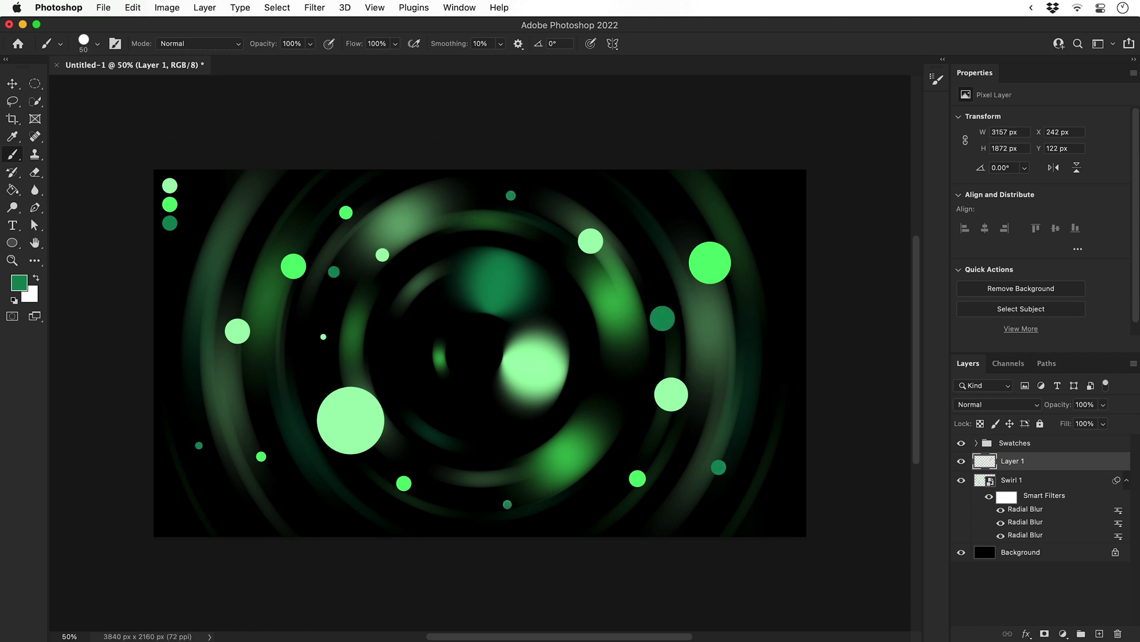
Step: Rename the painted dots layer to Swirl 2 and convert it to a smart object
{"action": "key", "text": "v"}
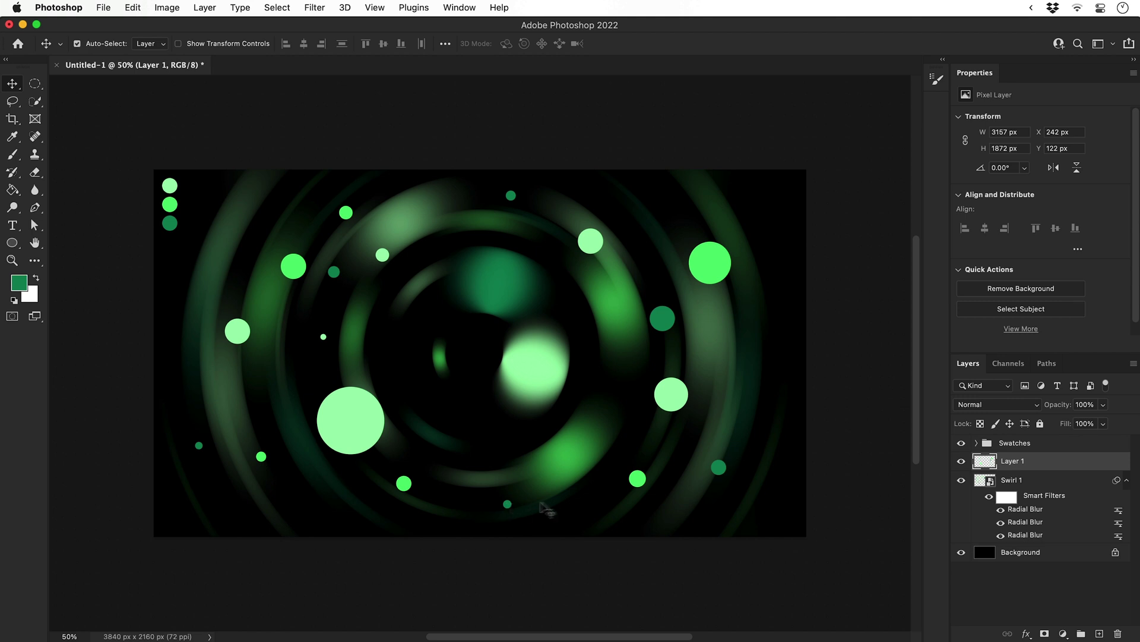
{"action": "double_click", "coordinate": [1013, 461]}
{"action": "type", "text": "Sw"}
{"action": "key", "text": "Return"}
{"action": "right_click", "coordinate": [1017, 462]}
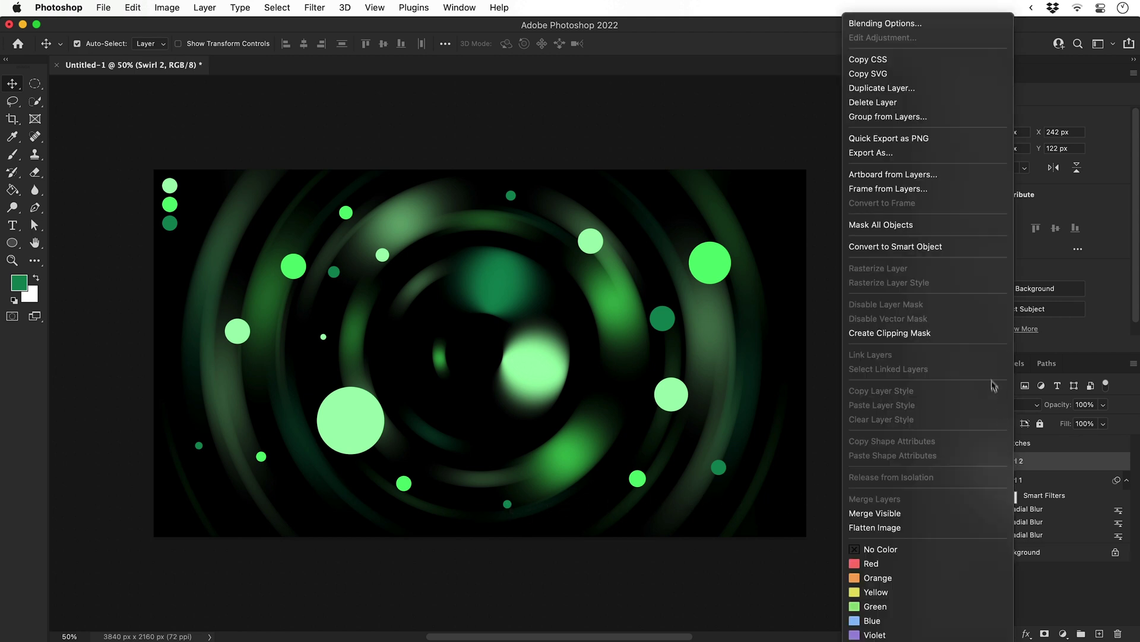
{"action": "left_click", "coordinate": [949, 250]}
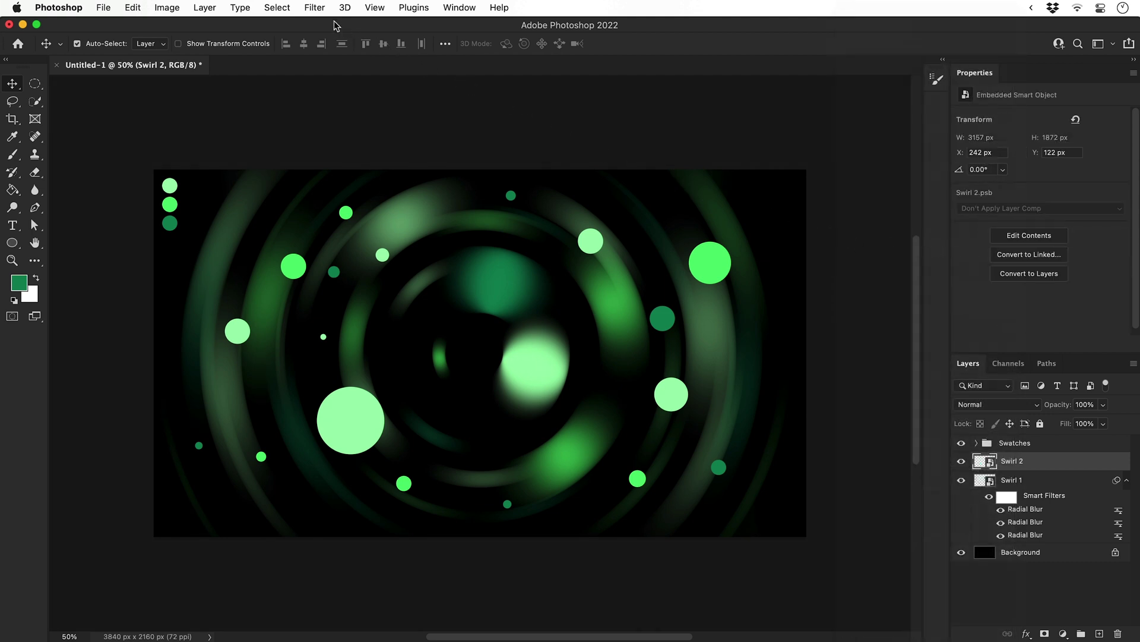
Step: Apply the Radial Blur spin (Amount 20) to Swirl 2 twice
{"action": "left_click", "coordinate": [315, 8]}
{"action": "left_click", "coordinate": [318, 24]}
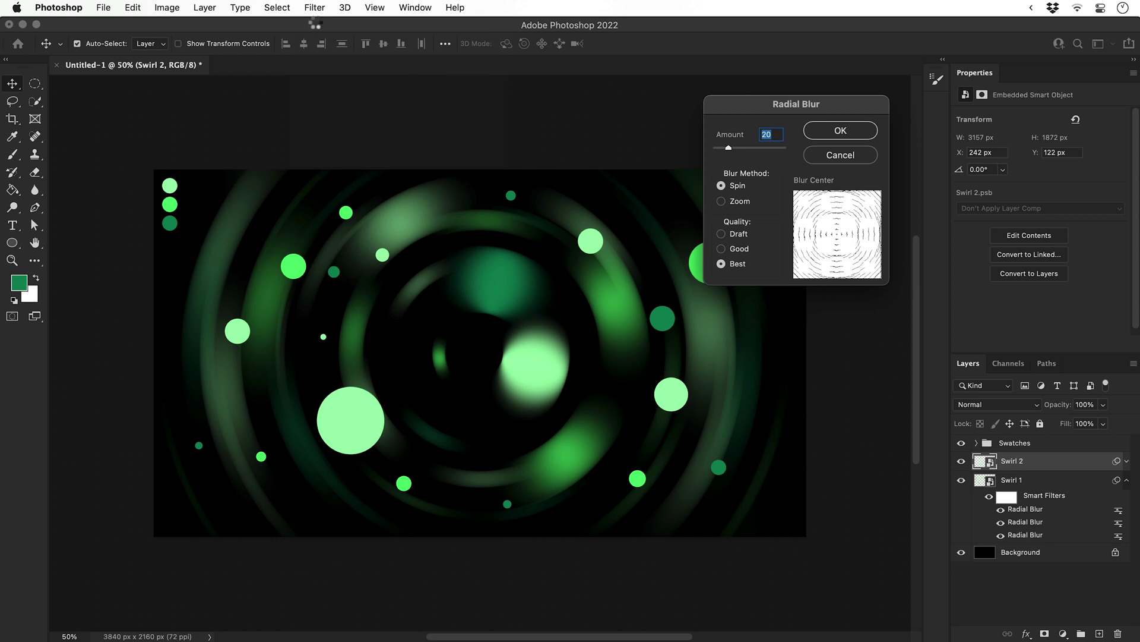
{"action": "key", "text": "Return"}
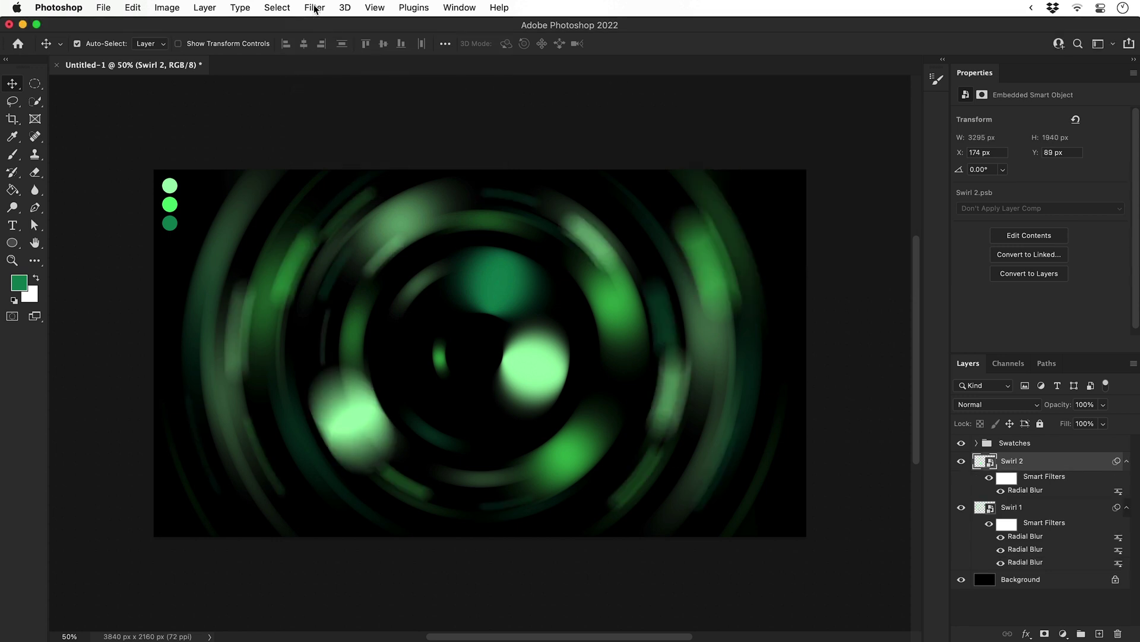
{"action": "left_click", "coordinate": [315, 8]}
{"action": "left_click", "coordinate": [318, 24]}
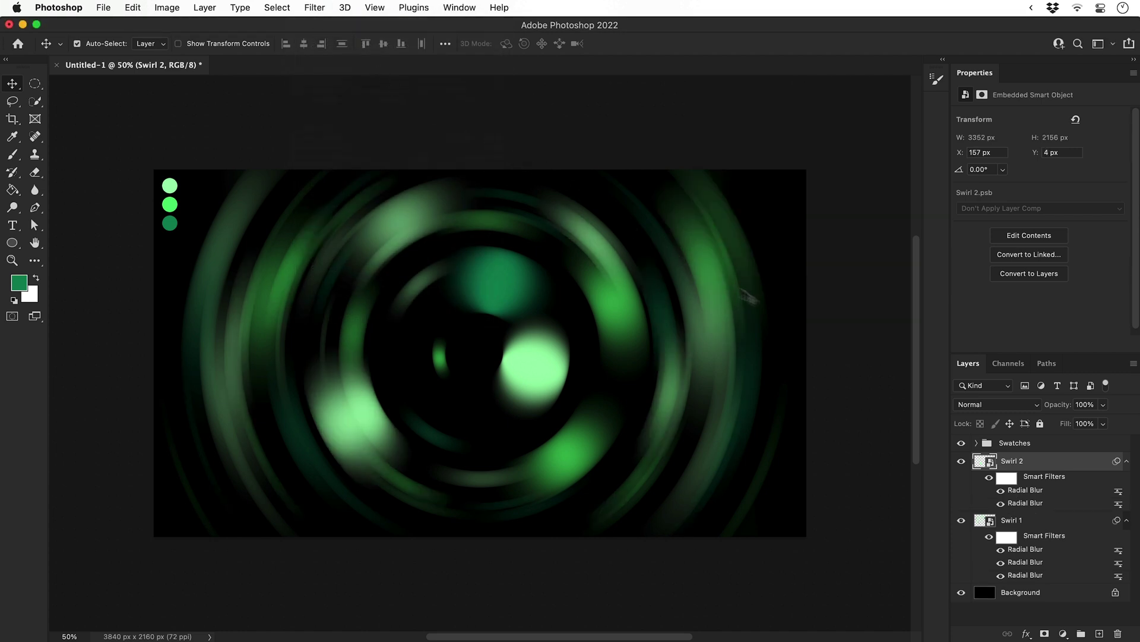
Step: Hide the Swatches group and merge the swirl layers into one smart object named Swirl
{"action": "left_click", "coordinate": [961, 443]}
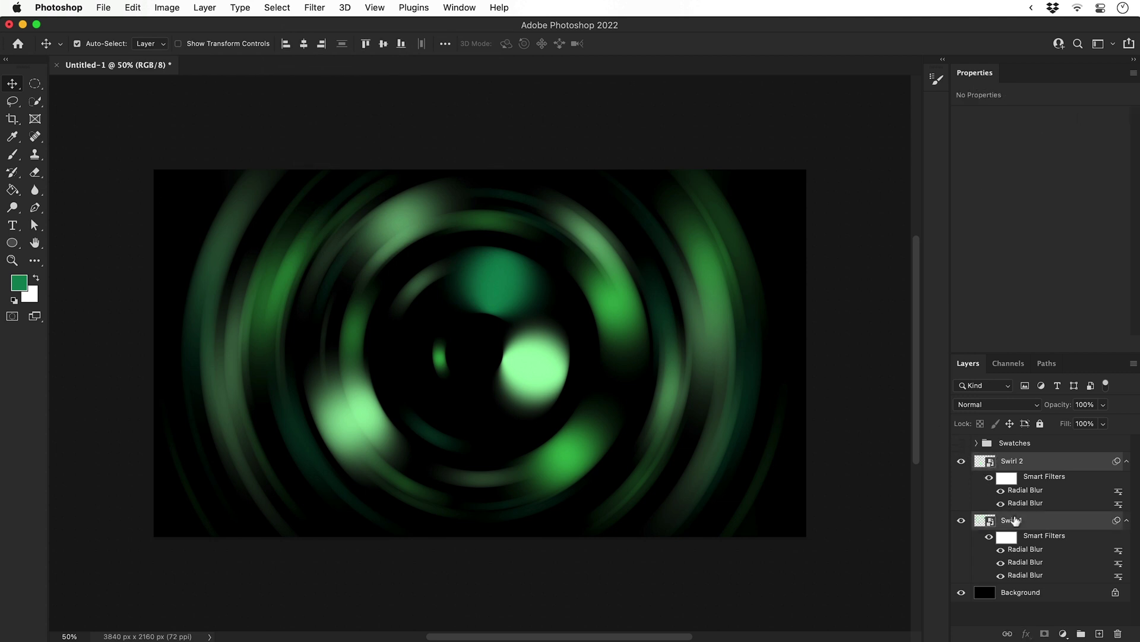
{"action": "right_click", "coordinate": [1013, 592]}
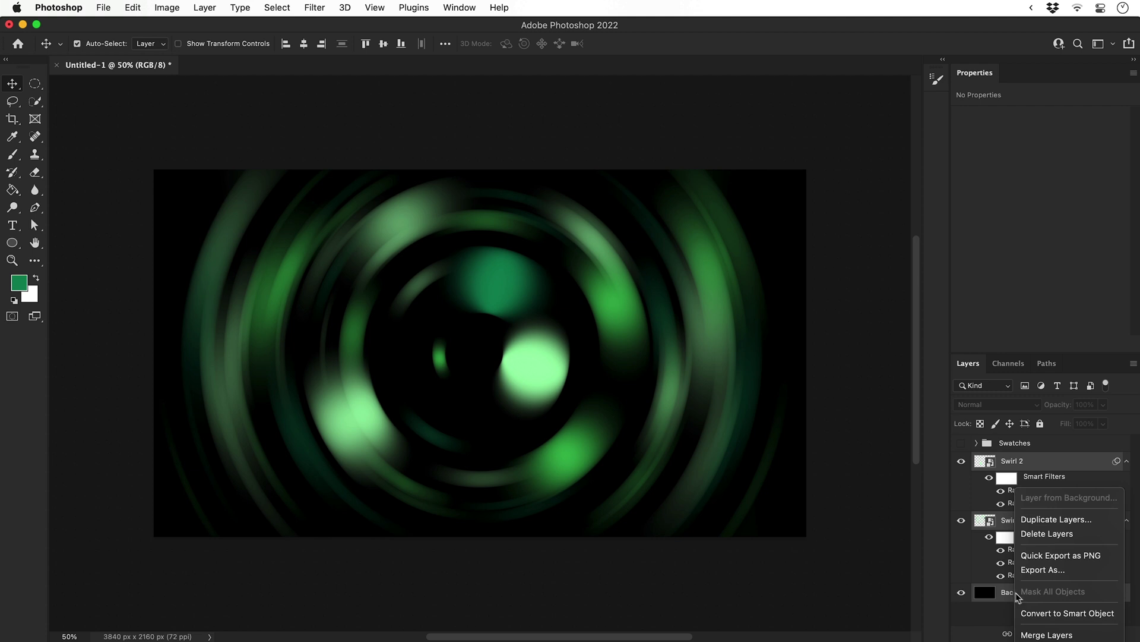
{"action": "left_click", "coordinate": [1048, 613]}
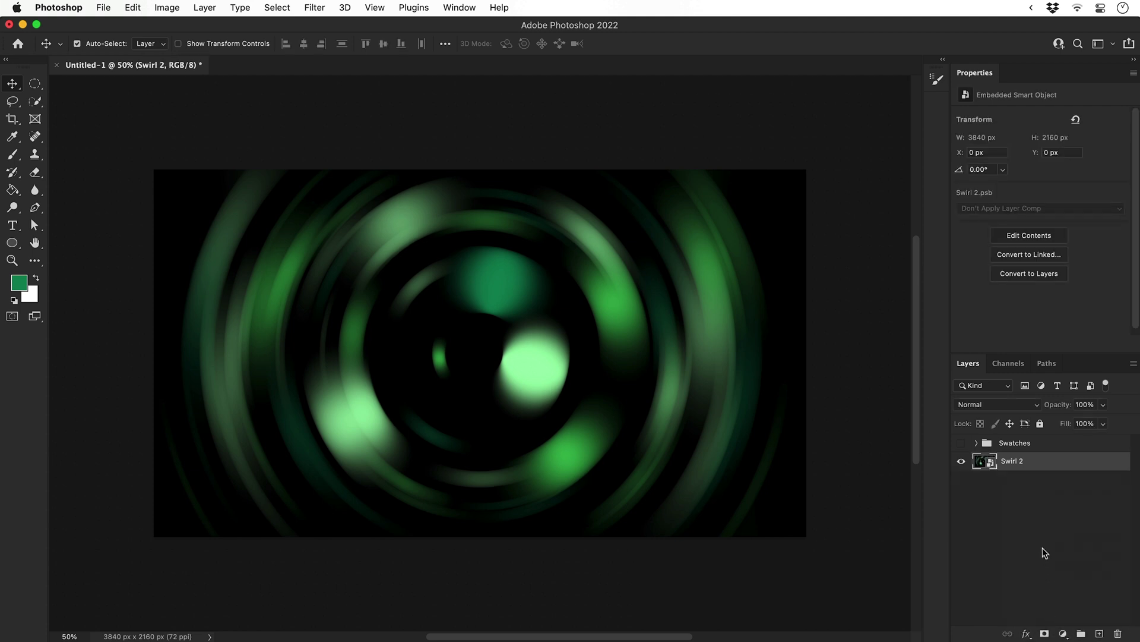
{"action": "double_click", "coordinate": [1012, 461]}
{"action": "type", "text": "S"}
{"action": "key", "text": "Return"}
Step: Duplicate the Swirl layer as 'Swirl Highlights'
{"action": "right_click", "coordinate": [1014, 462]}
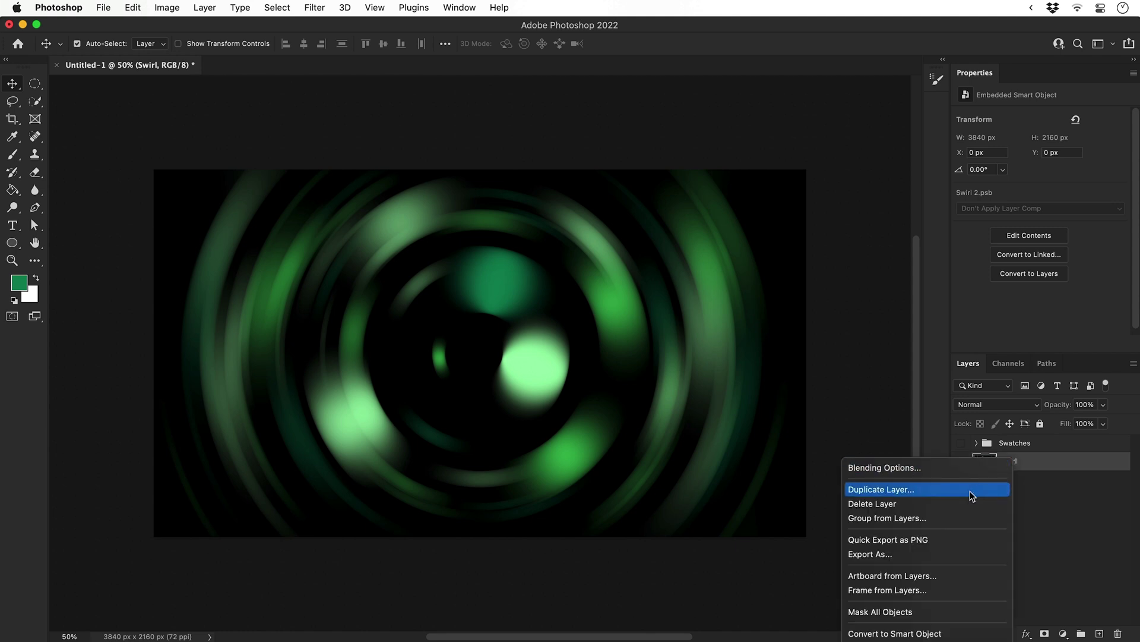
{"action": "left_click", "coordinate": [971, 490]}
{"action": "type", "text": "Swirl Highlig"}
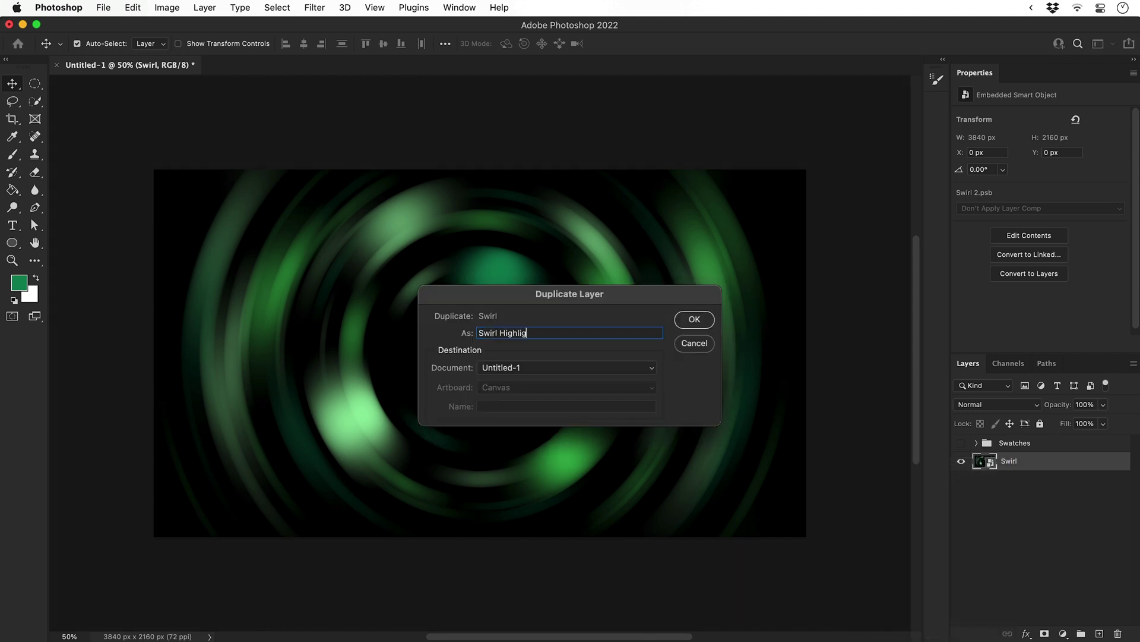
{"action": "type", "text": "hts"}
{"action": "key", "text": "Return"}
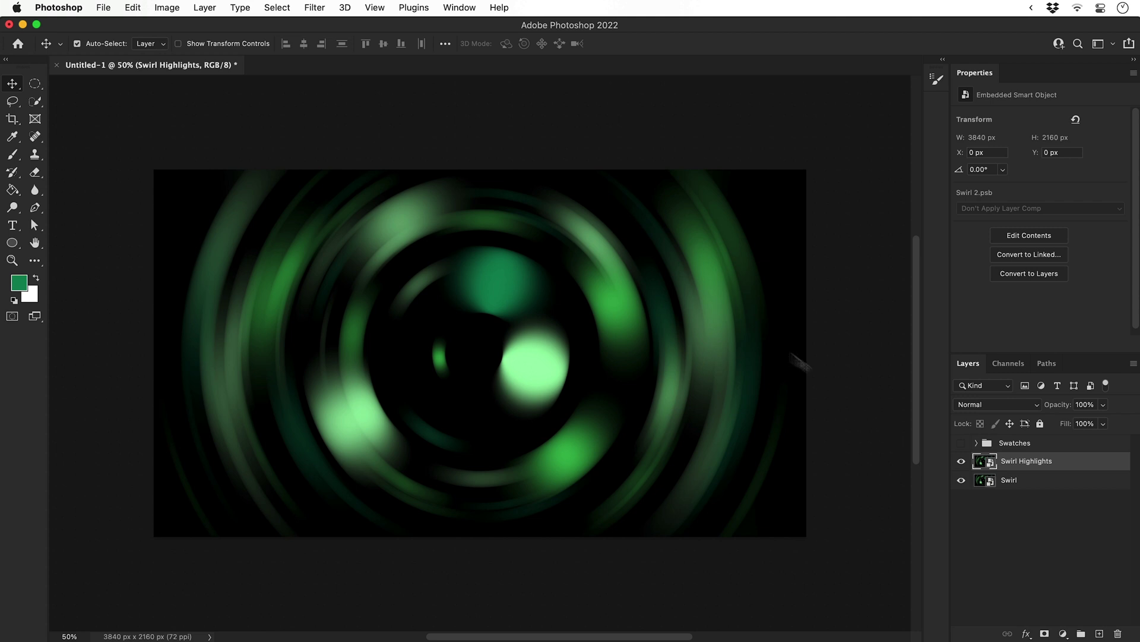
Step: Apply Filter Gallery Plastic Wrap with Highlight Strength 12, Detail 3 and Smoothness 13
{"action": "left_click", "coordinate": [326, 12]}
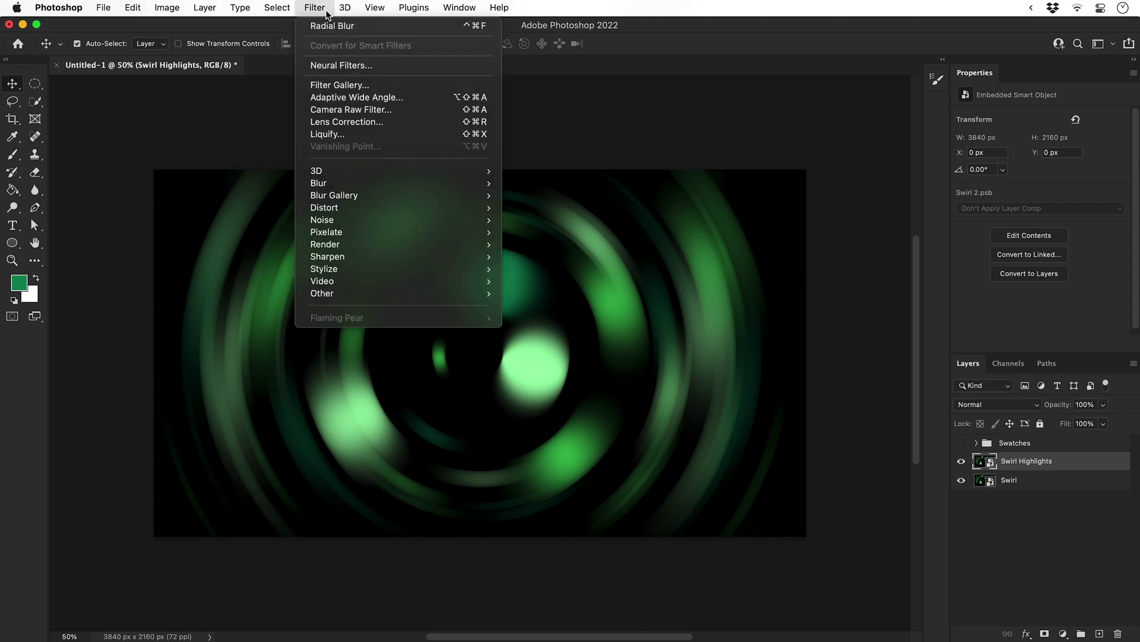
{"action": "left_click", "coordinate": [326, 87]}
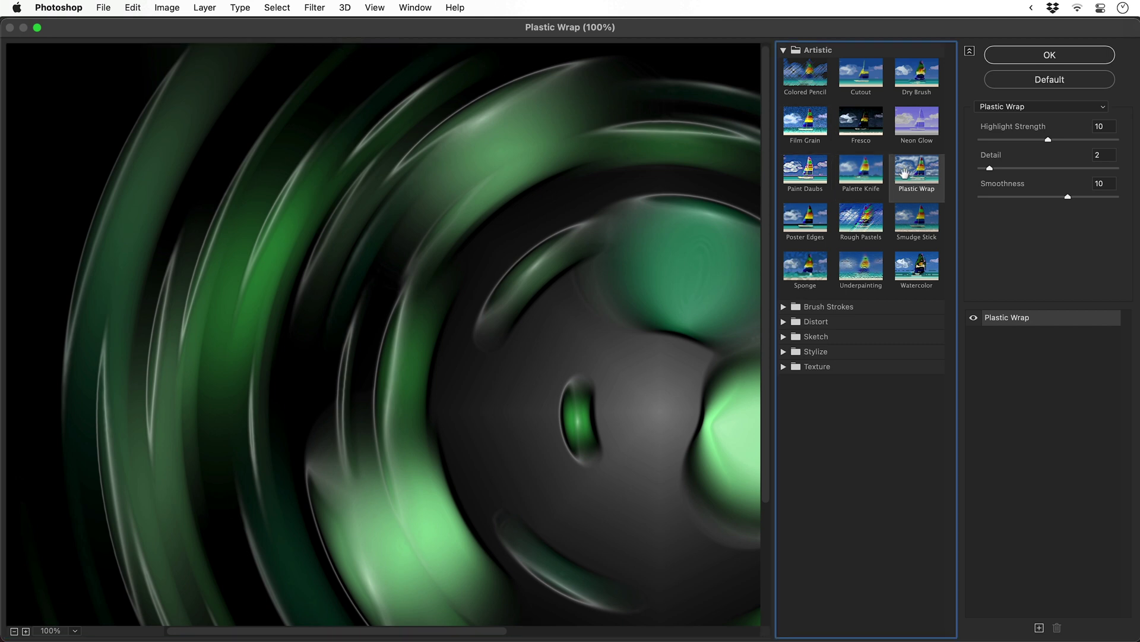
{"action": "key", "text": "super+0"}
{"action": "left_click", "coordinate": [865, 175]}
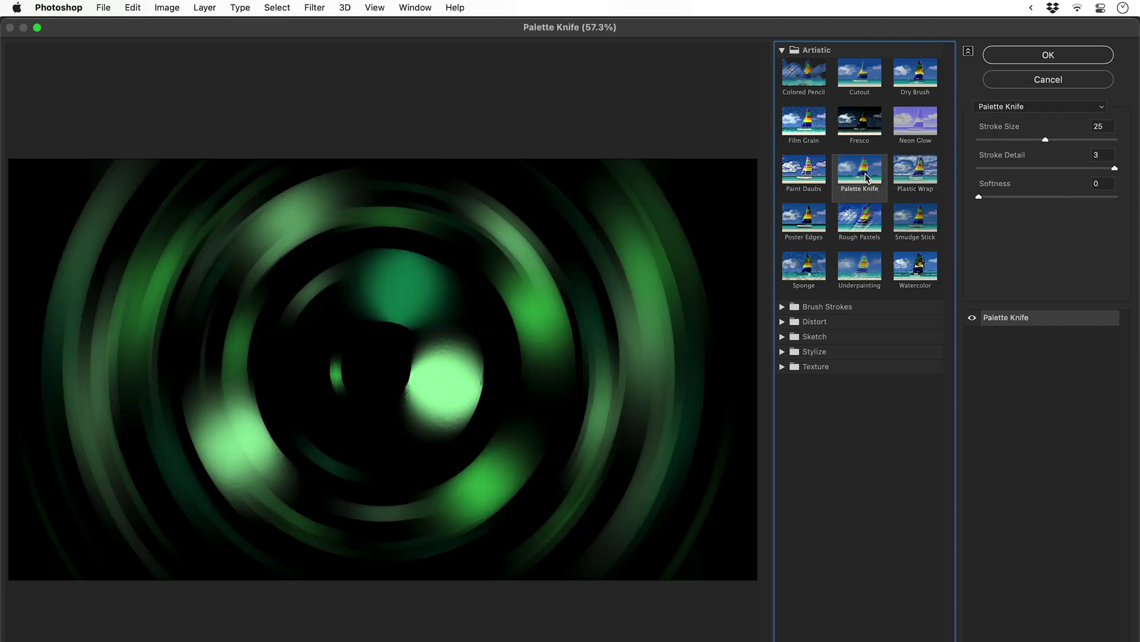
{"action": "left_click", "coordinate": [805, 171]}
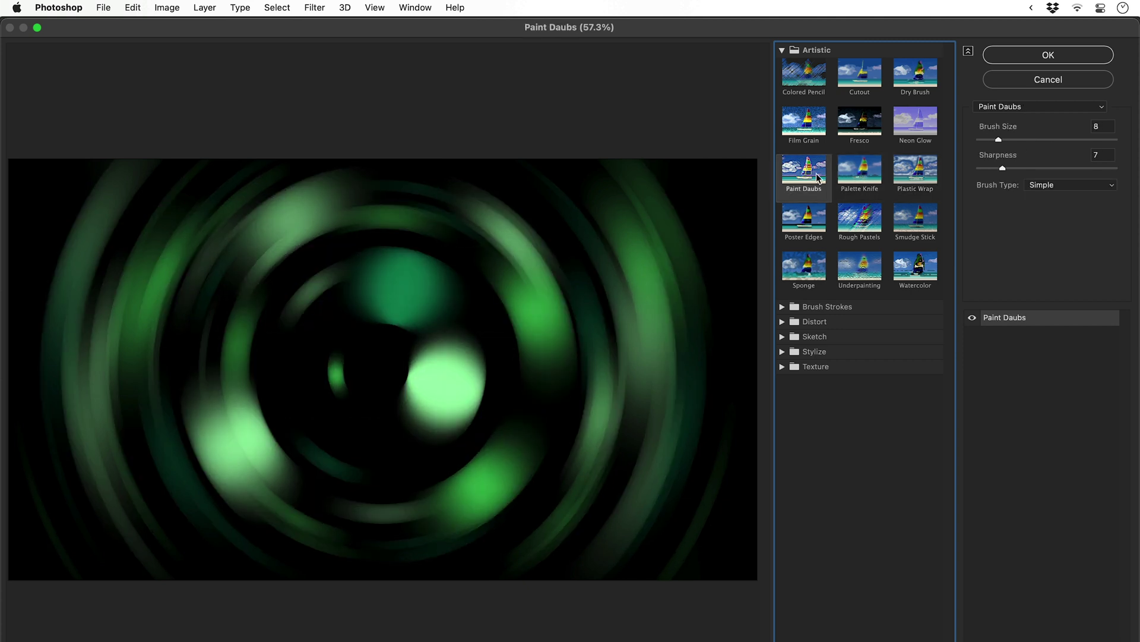
{"action": "left_click", "coordinate": [913, 126]}
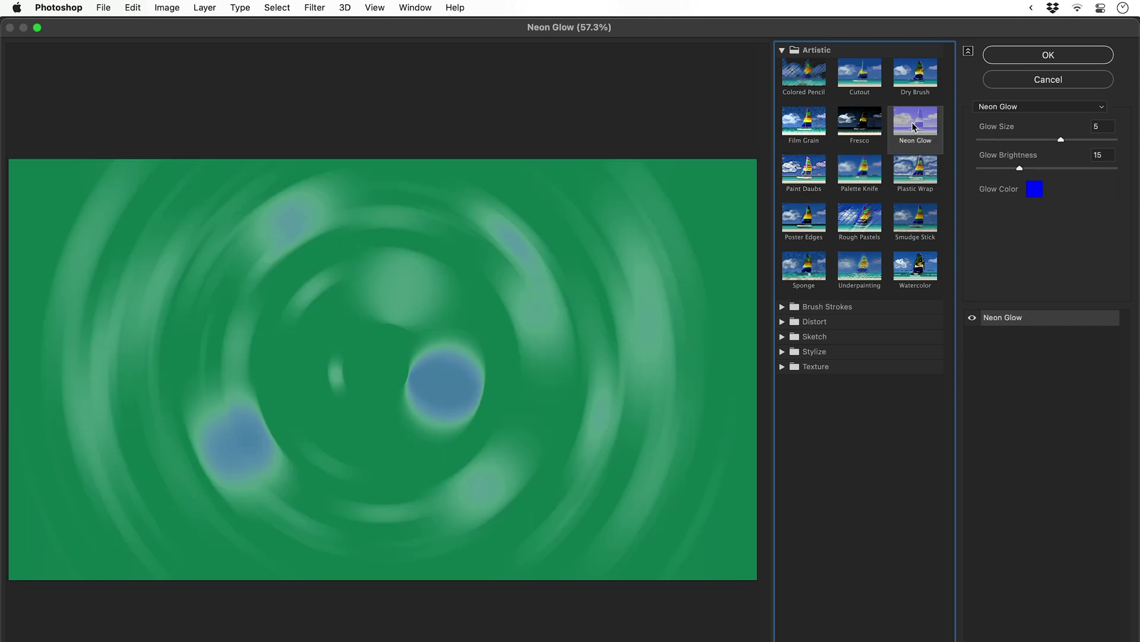
{"action": "left_click", "coordinate": [915, 168]}
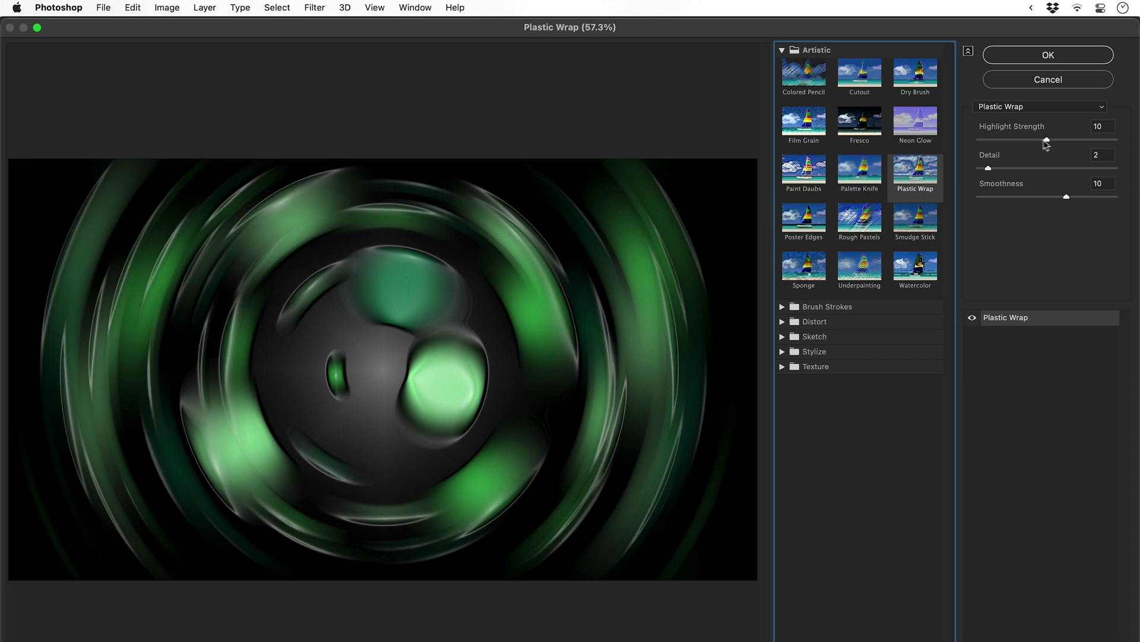
{"action": "left_click_drag", "start_coordinate": [1047, 140], "coordinate": [974, 145]}
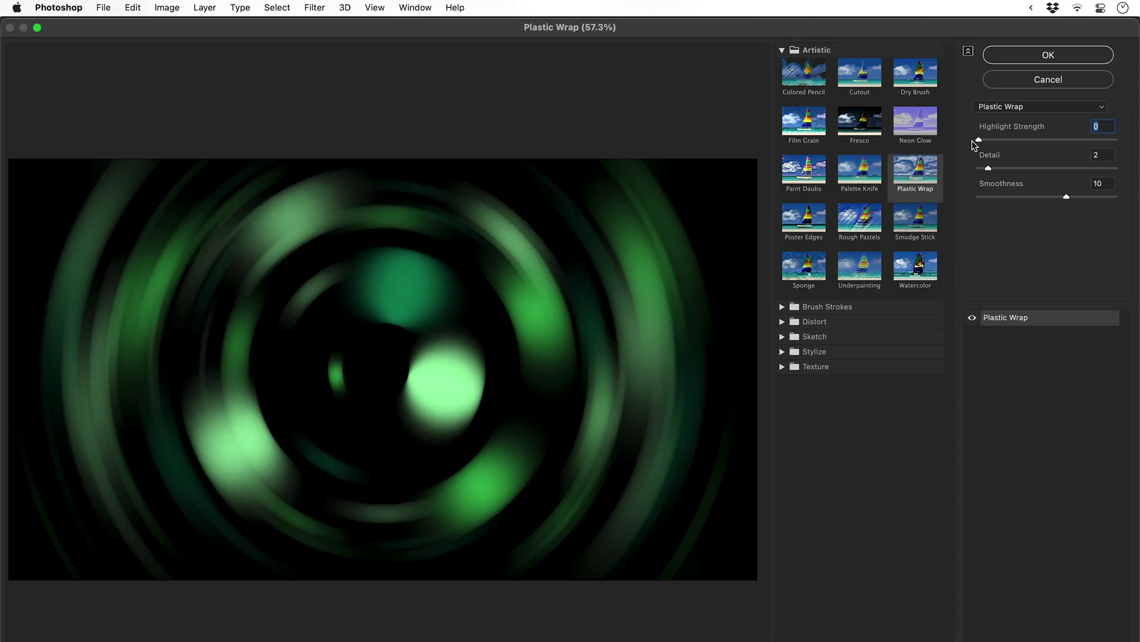
{"action": "left_click_drag", "start_coordinate": [1067, 197], "coordinate": [1069, 163]}
{"action": "left_click_drag", "start_coordinate": [982, 139], "coordinate": [1094, 197]}
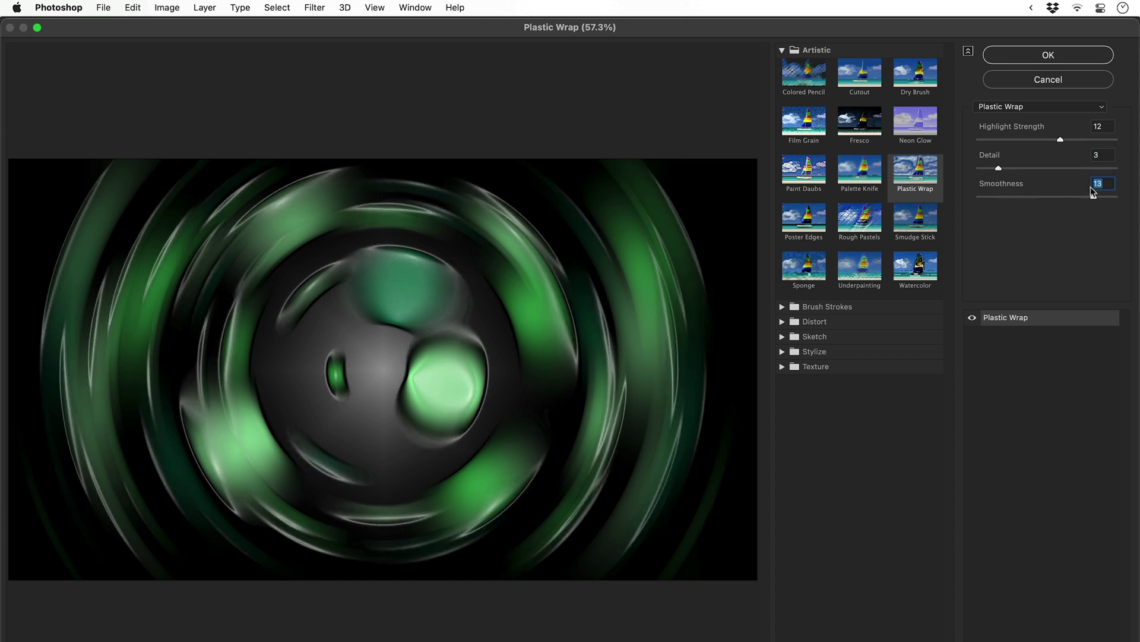
{"action": "left_click", "coordinate": [1082, 57]}
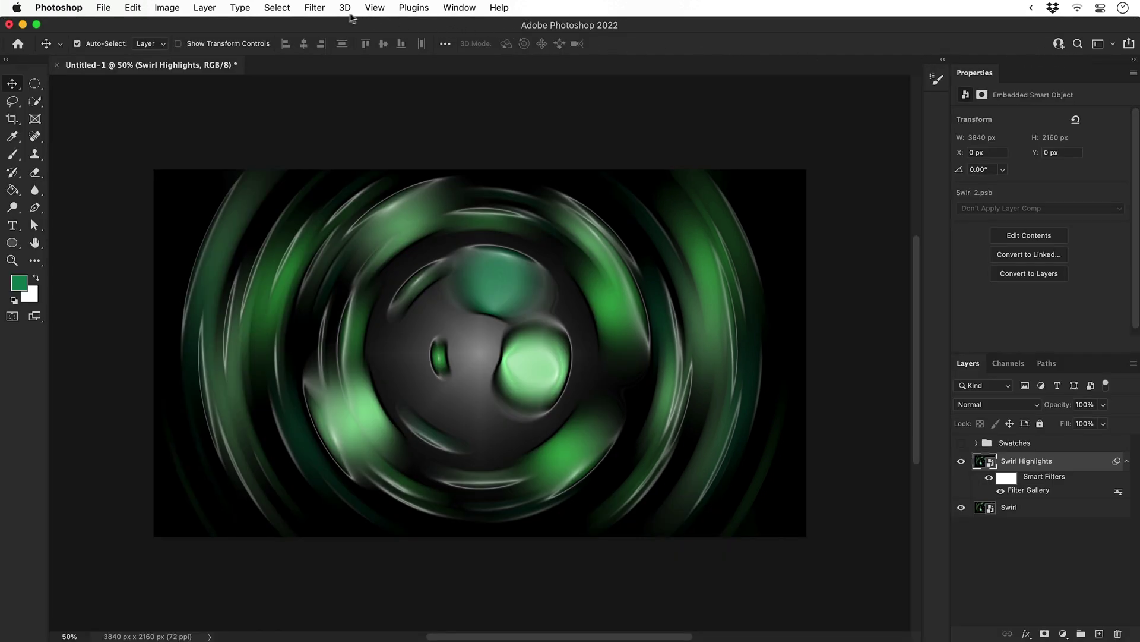
Step: Add two Radial Blur spin smart filters to Swirl Highlights above the Plastic Wrap
{"action": "left_click", "coordinate": [321, 12]}
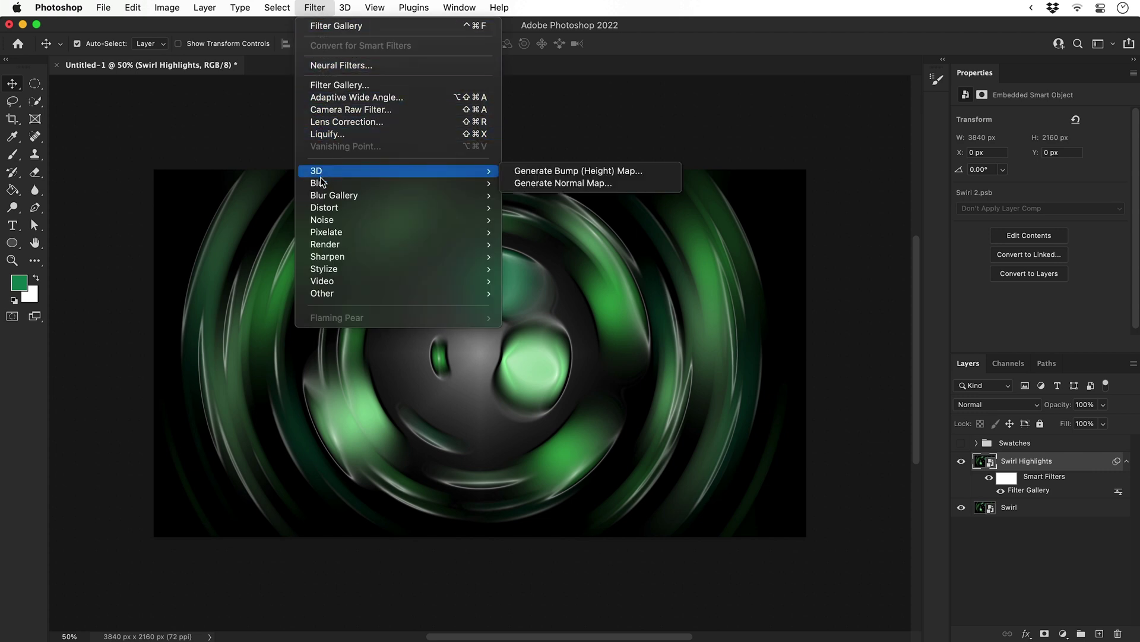
{"action": "mouse_move", "coordinate": [336, 184]}
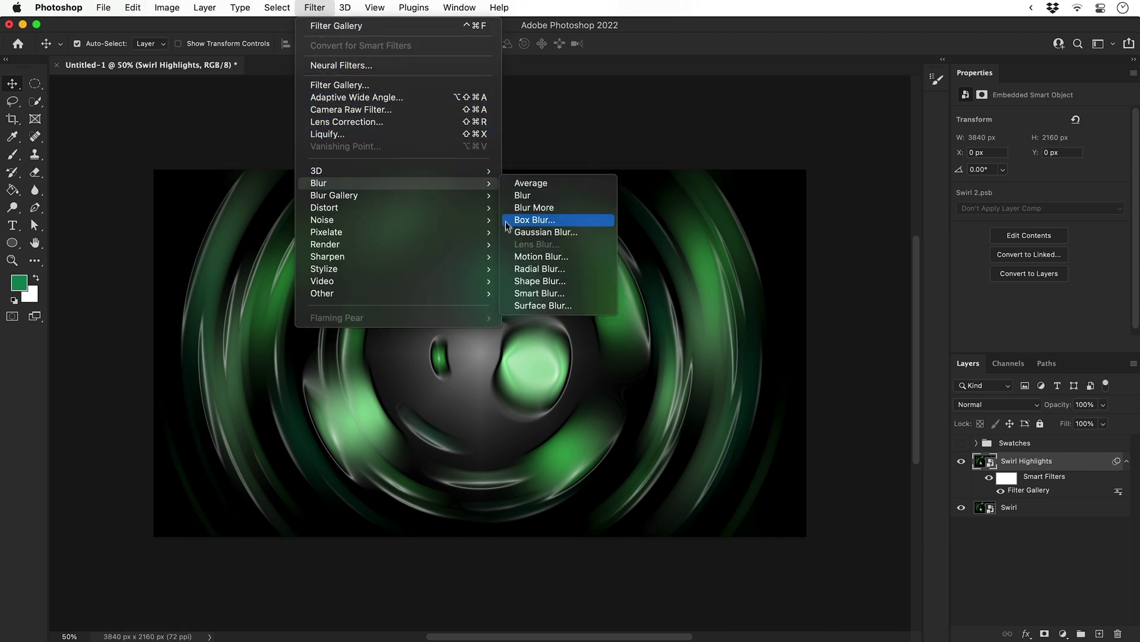
{"action": "left_click", "coordinate": [511, 269]}
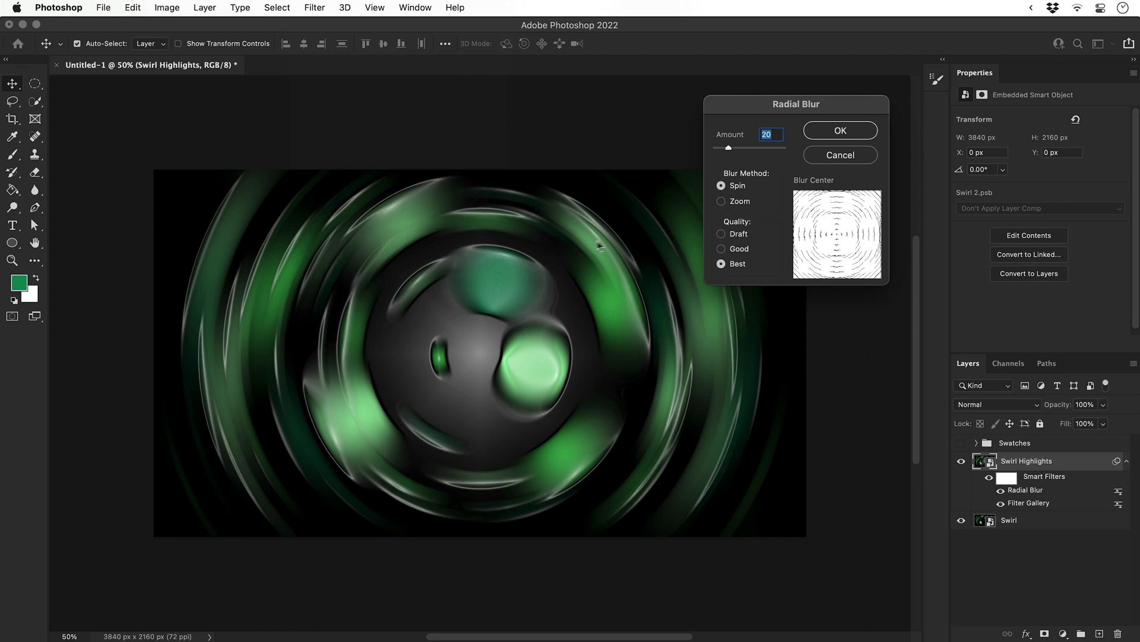
{"action": "left_click", "coordinate": [825, 137]}
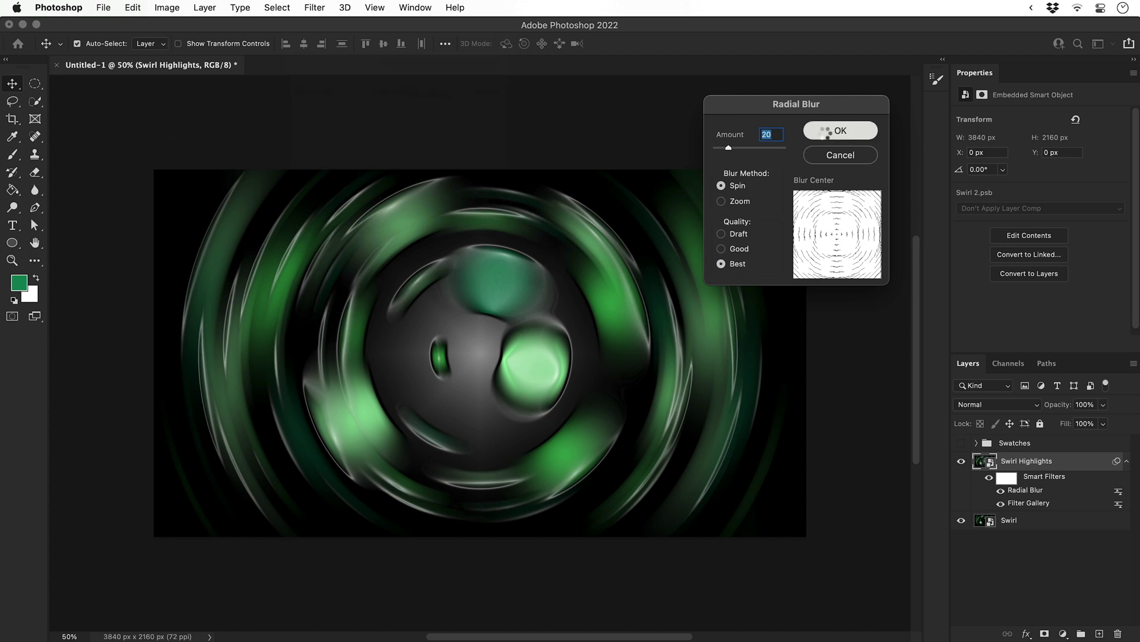
{"action": "left_click", "coordinate": [324, 10]}
{"action": "left_click", "coordinate": [325, 24]}
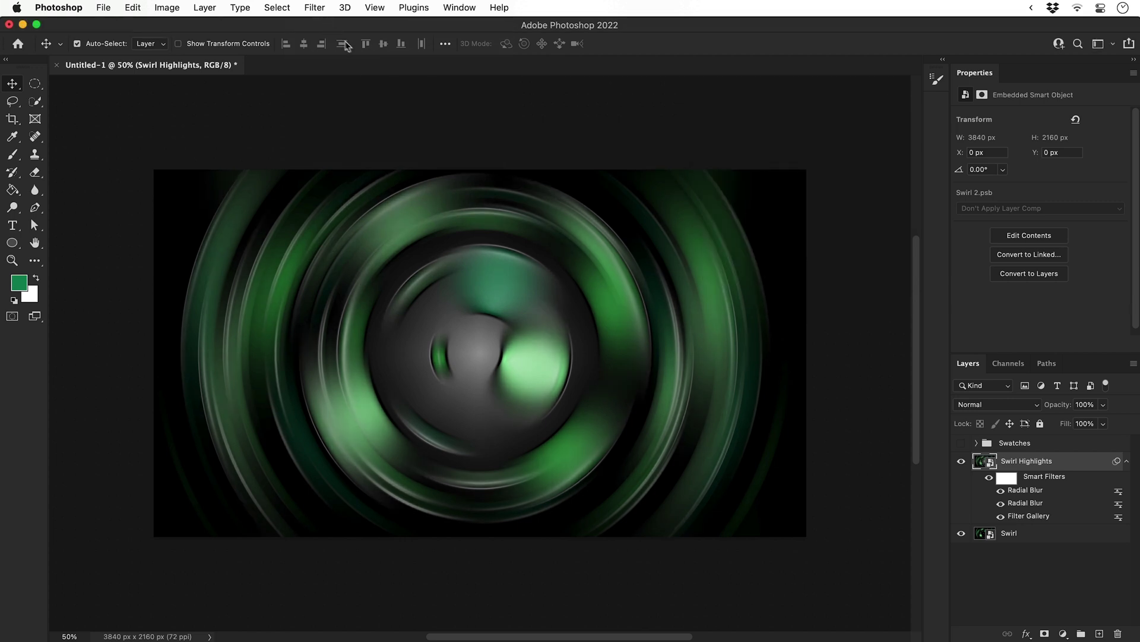
Step: Change the Swirl Highlights layer's blend mode from Normal to Screen
{"action": "left_click", "coordinate": [1013, 406]}
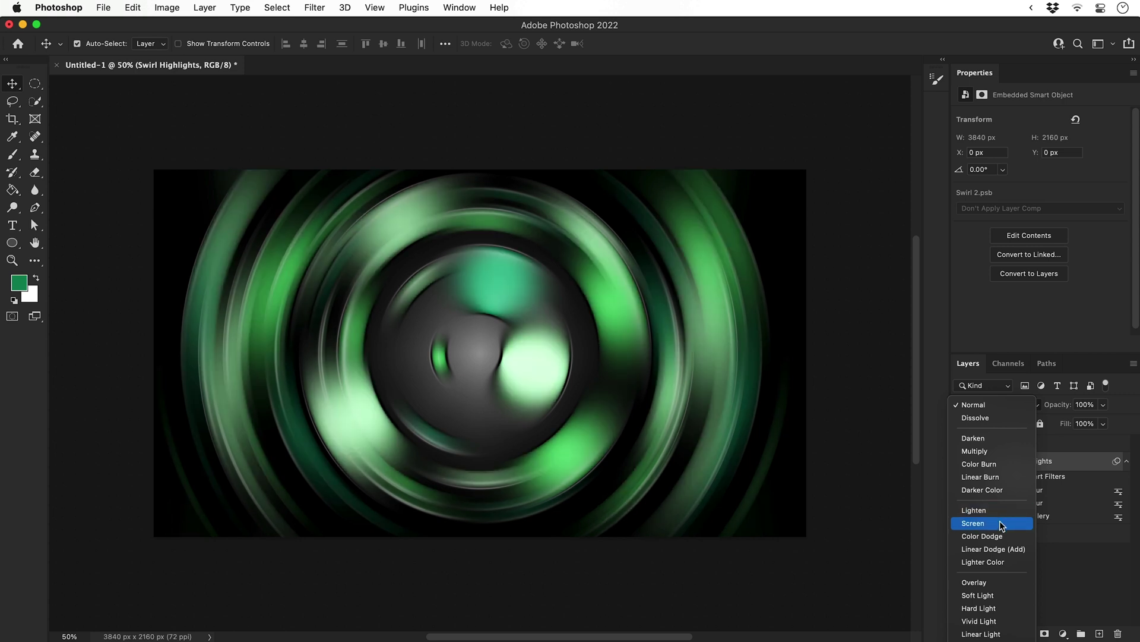
{"action": "left_click", "coordinate": [1000, 523]}
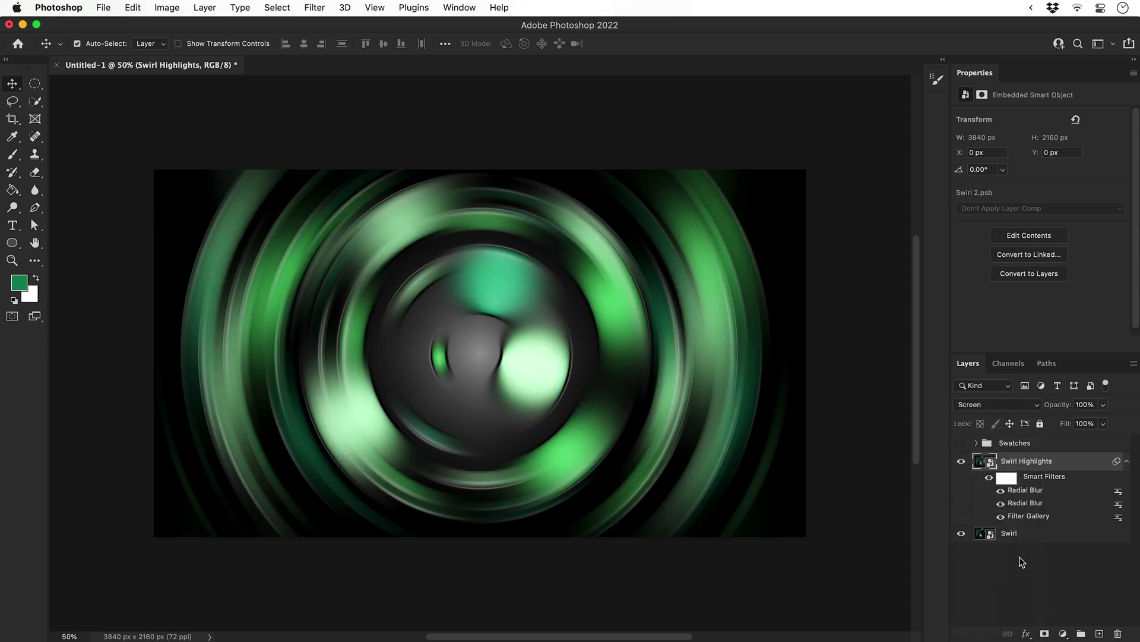
Step: Add a Gradient Map adjustment layer with Dither enabled and open its Gradient Editor
{"action": "left_click", "coordinate": [1063, 633]}
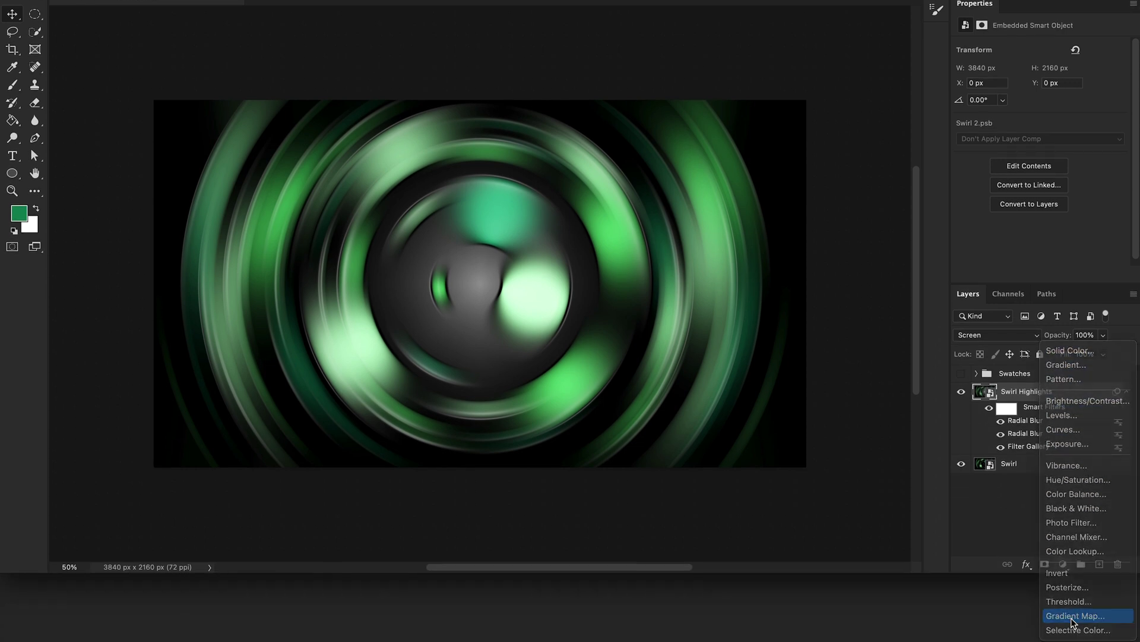
{"action": "left_click", "coordinate": [1073, 618]}
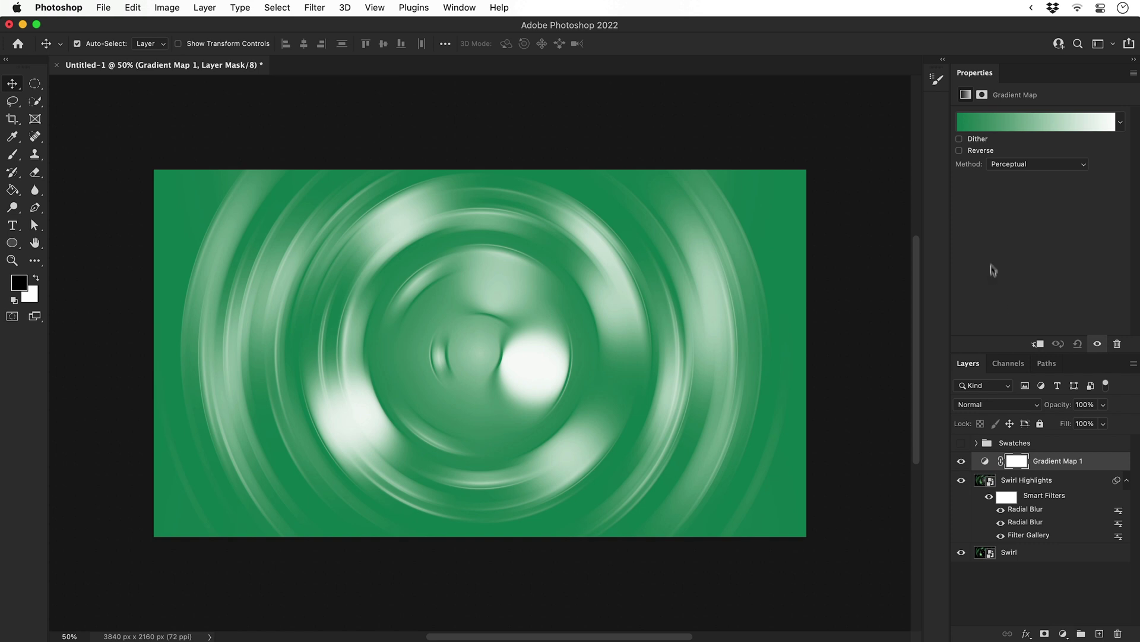
{"action": "left_click", "coordinate": [959, 139]}
{"action": "left_click", "coordinate": [959, 151]}
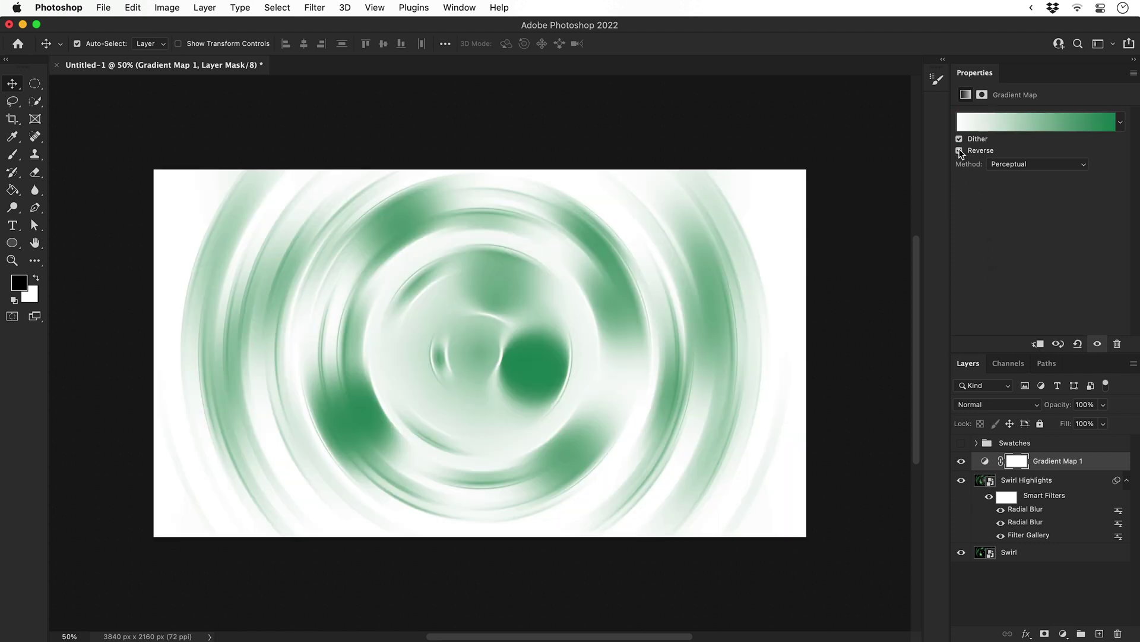
{"action": "left_click", "coordinate": [960, 151]}
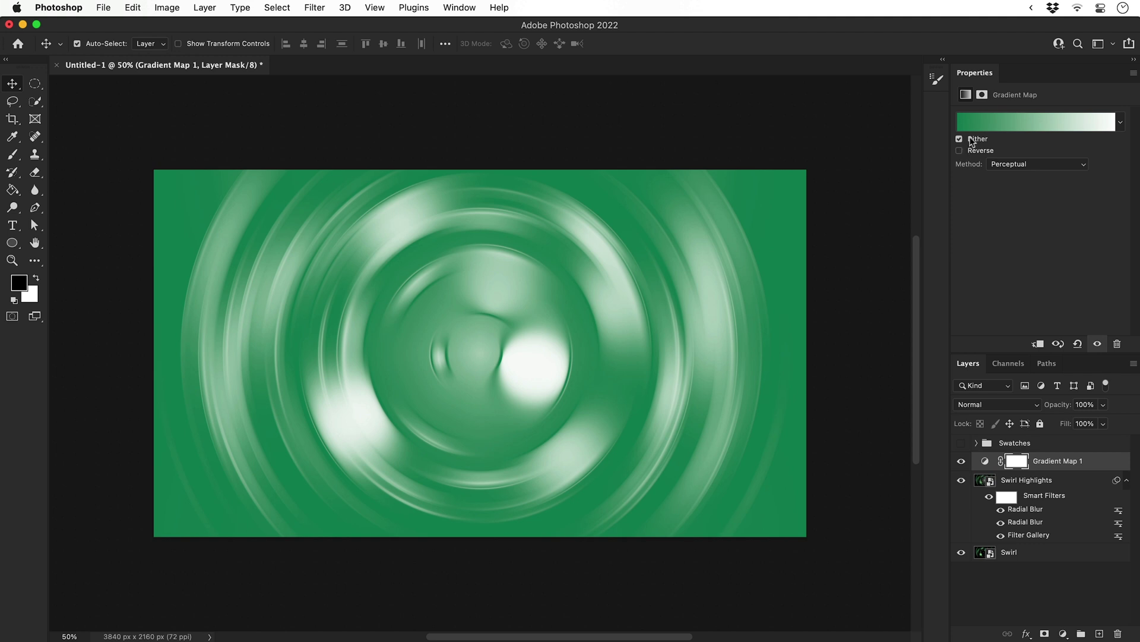
{"action": "left_click", "coordinate": [985, 123]}
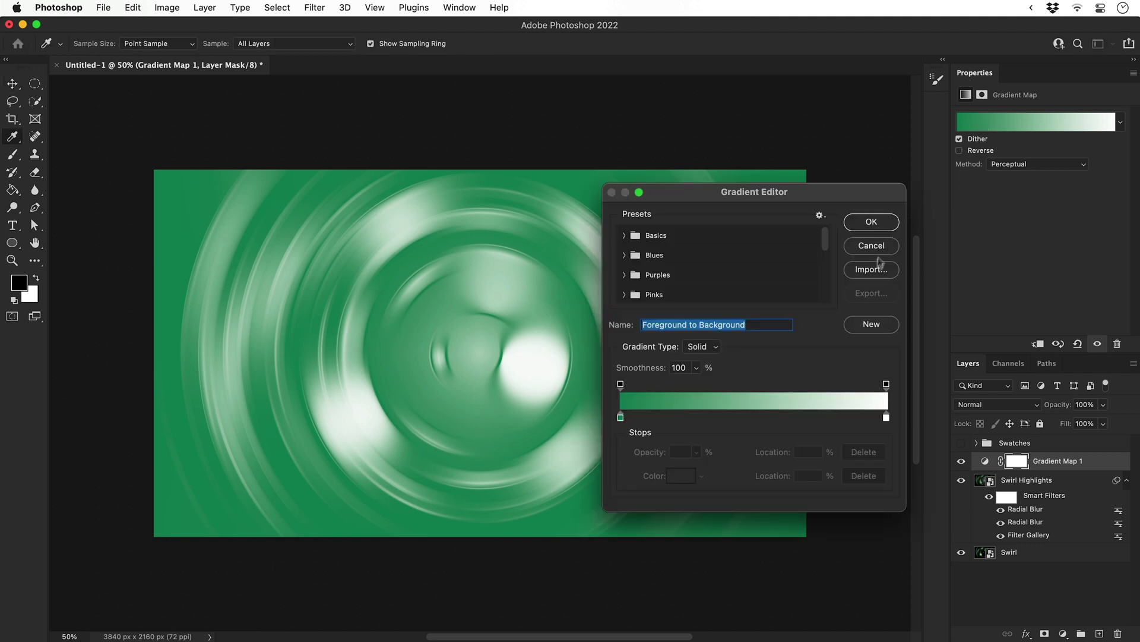
Step: Add a middle stop, colour the first stop dark teal 011919 and the middle vivid green
{"action": "left_click", "coordinate": [749, 418]}
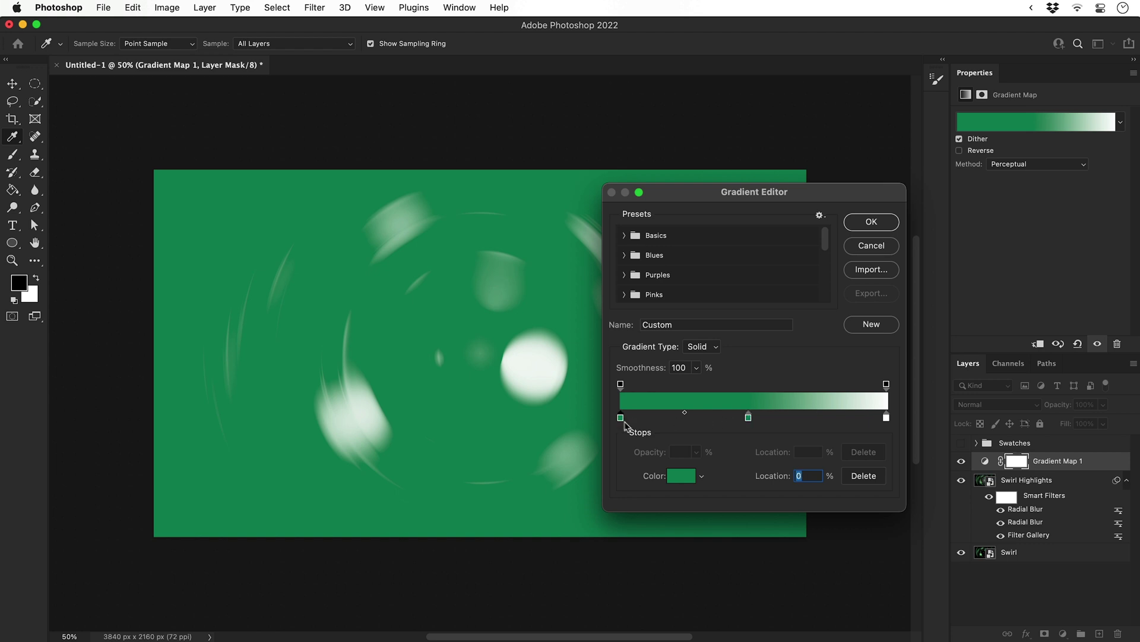
{"action": "left_click", "coordinate": [677, 475]}
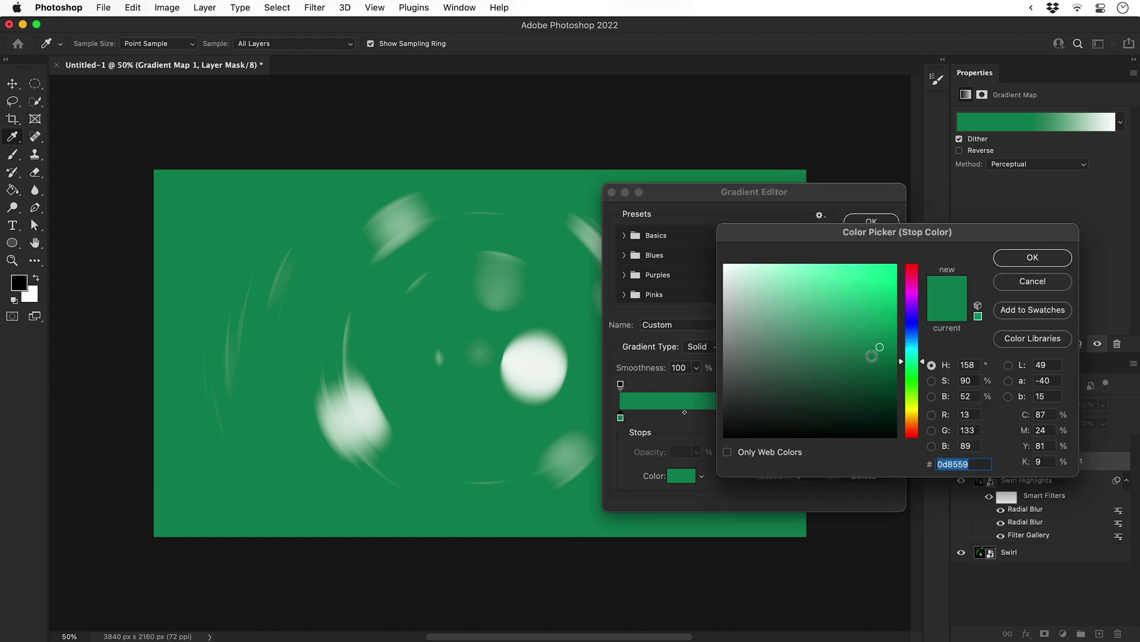
{"action": "left_click_drag", "start_coordinate": [908, 338], "coordinate": [910, 349]}
{"action": "left_click_drag", "start_coordinate": [884, 416], "coordinate": [887, 421]}
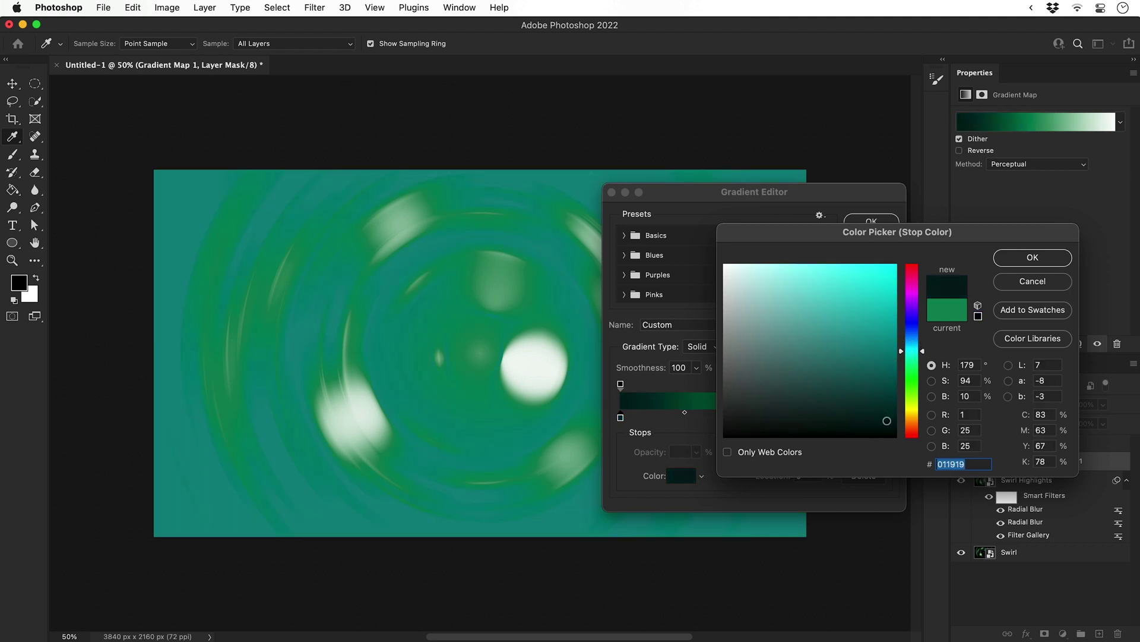
{"action": "key", "text": "Return"}
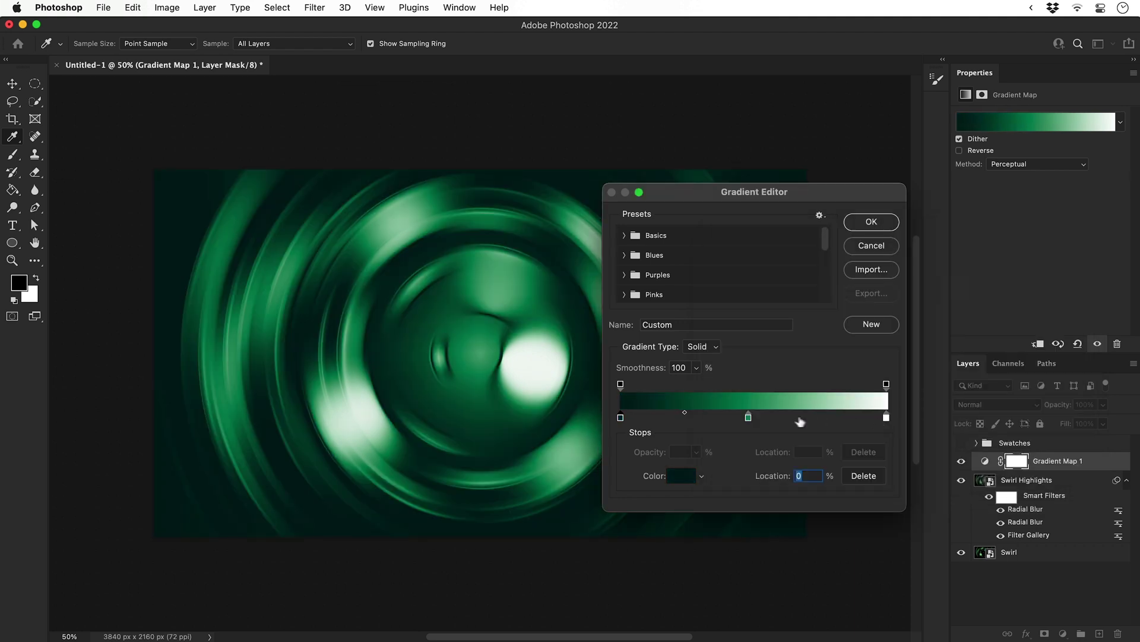
{"action": "double_click", "coordinate": [749, 417]}
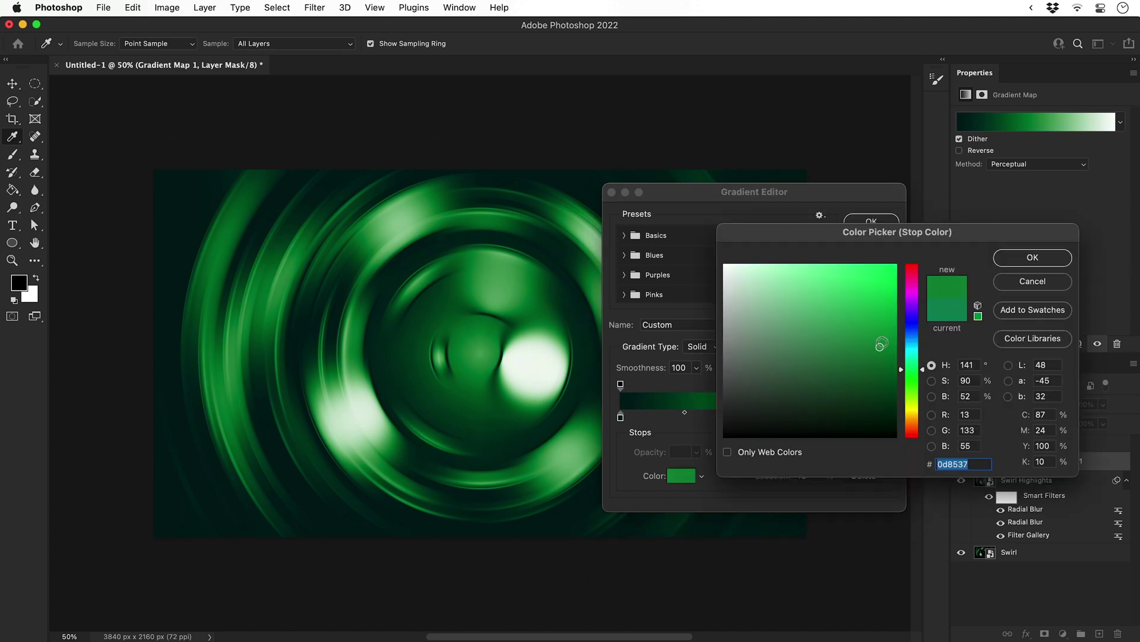
{"action": "left_click_drag", "start_coordinate": [880, 347], "coordinate": [857, 284]}
{"action": "key", "text": "Return"}
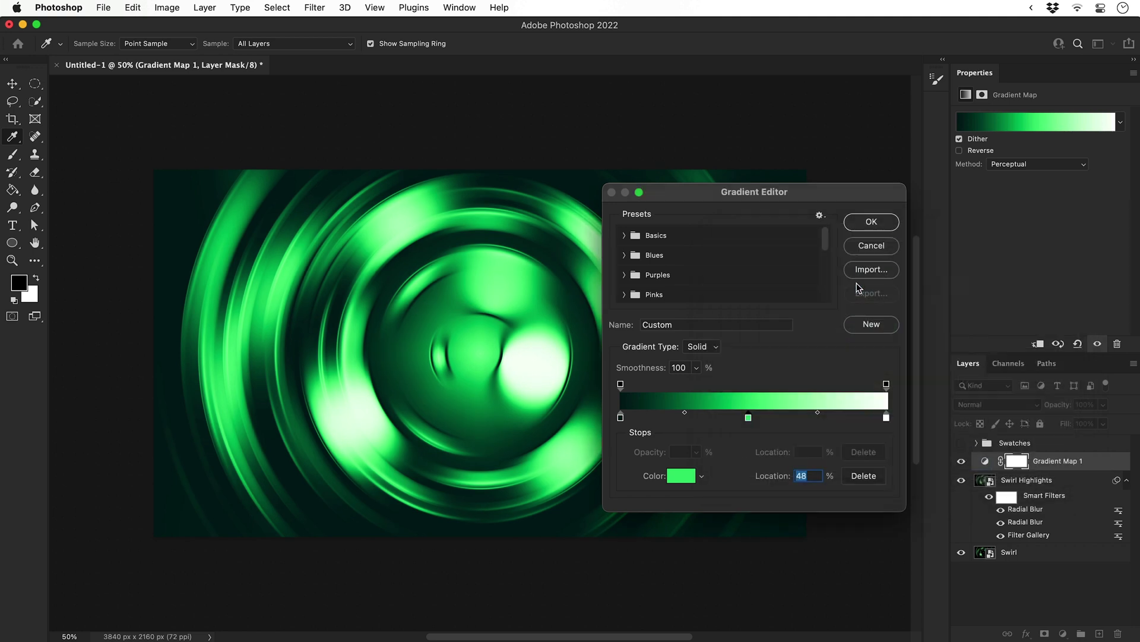
Step: Tint the end stop pale green and move the green stop to about 60%
{"action": "double_click", "coordinate": [887, 418]}
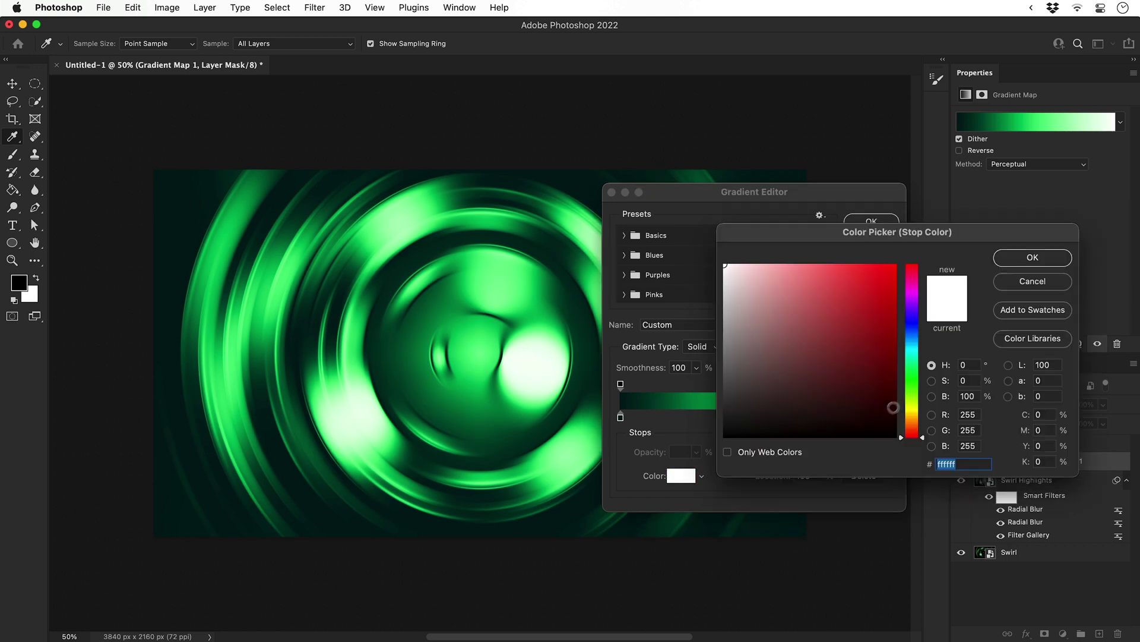
{"action": "left_click", "coordinate": [912, 377]}
{"action": "left_click_drag", "start_coordinate": [869, 333], "coordinate": [750, 277]}
{"action": "mouse_move", "coordinate": [751, 277]}
{"action": "left_mouse_down"}
{"action": "mouse_move", "coordinate": [772, 275]}
{"action": "mouse_move", "coordinate": [759, 269]}
{"action": "left_mouse_up"}
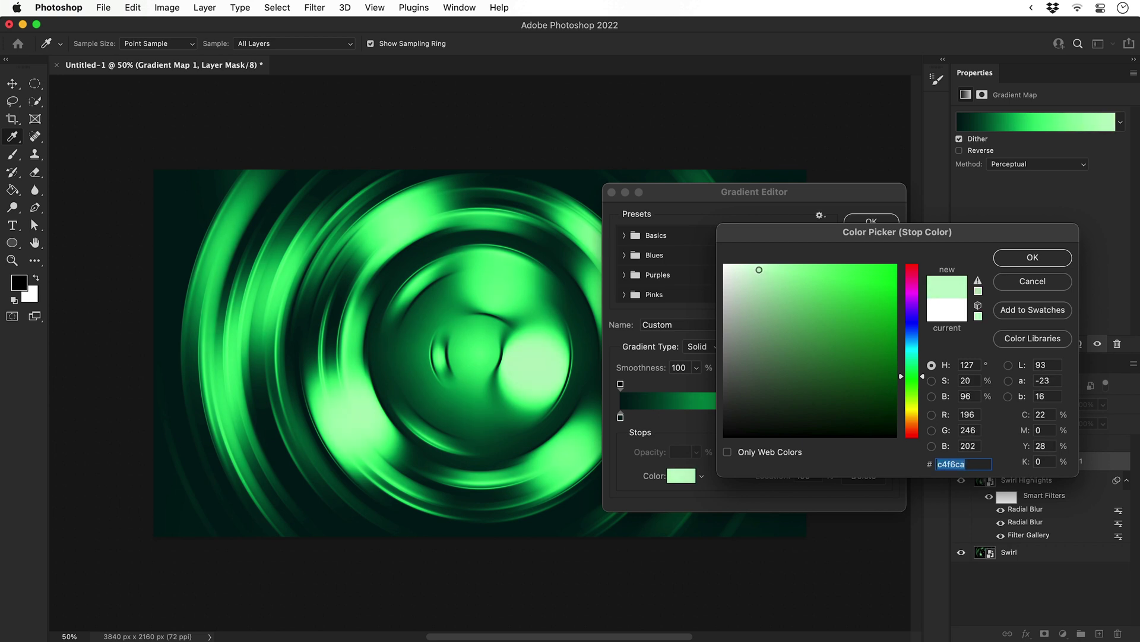
{"action": "key", "text": "Return"}
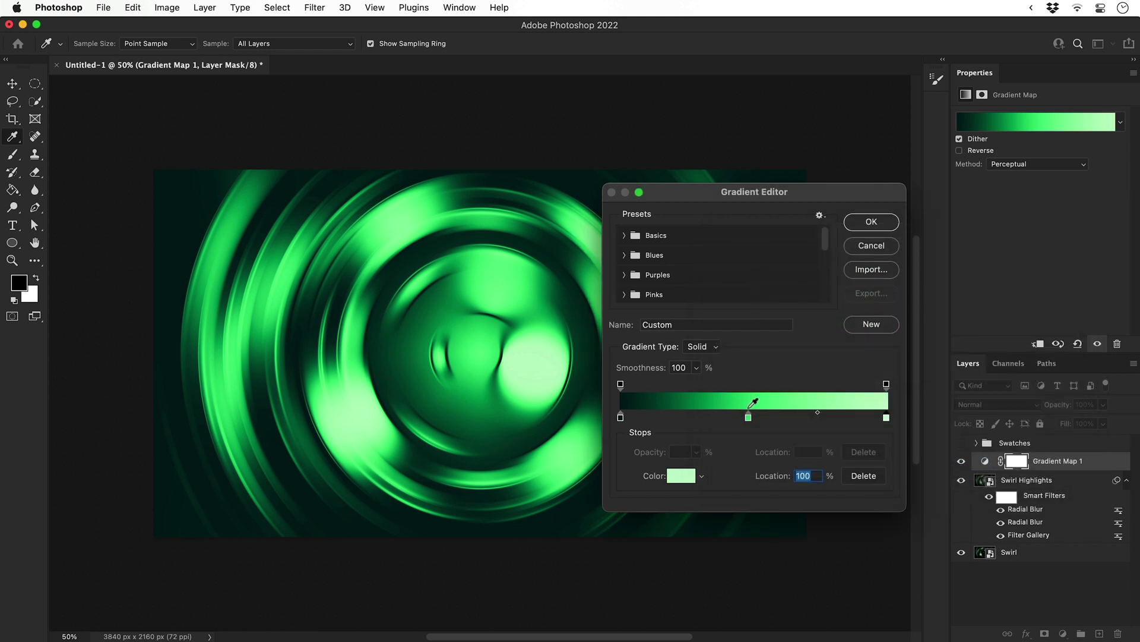
{"action": "mouse_move", "coordinate": [748, 419]}
{"action": "left_mouse_down"}
{"action": "mouse_move", "coordinate": [701, 419]}
{"action": "mouse_move", "coordinate": [785, 419]}
{"action": "mouse_move", "coordinate": [766, 420]}
{"action": "left_mouse_up"}
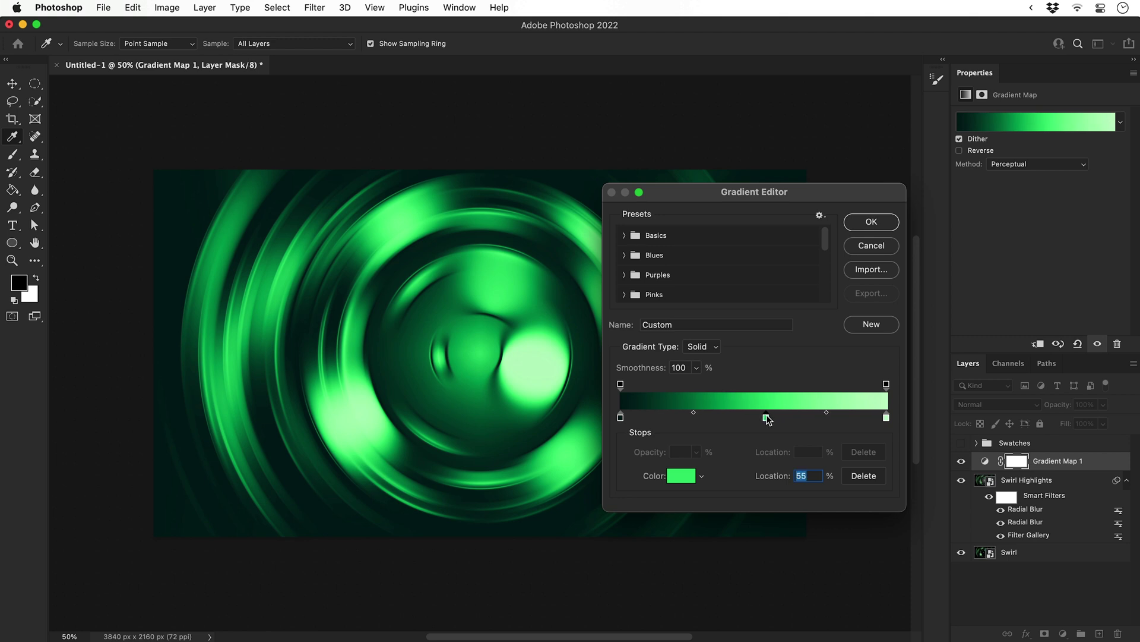
{"action": "left_click_drag", "start_coordinate": [772, 420], "coordinate": [782, 419]}
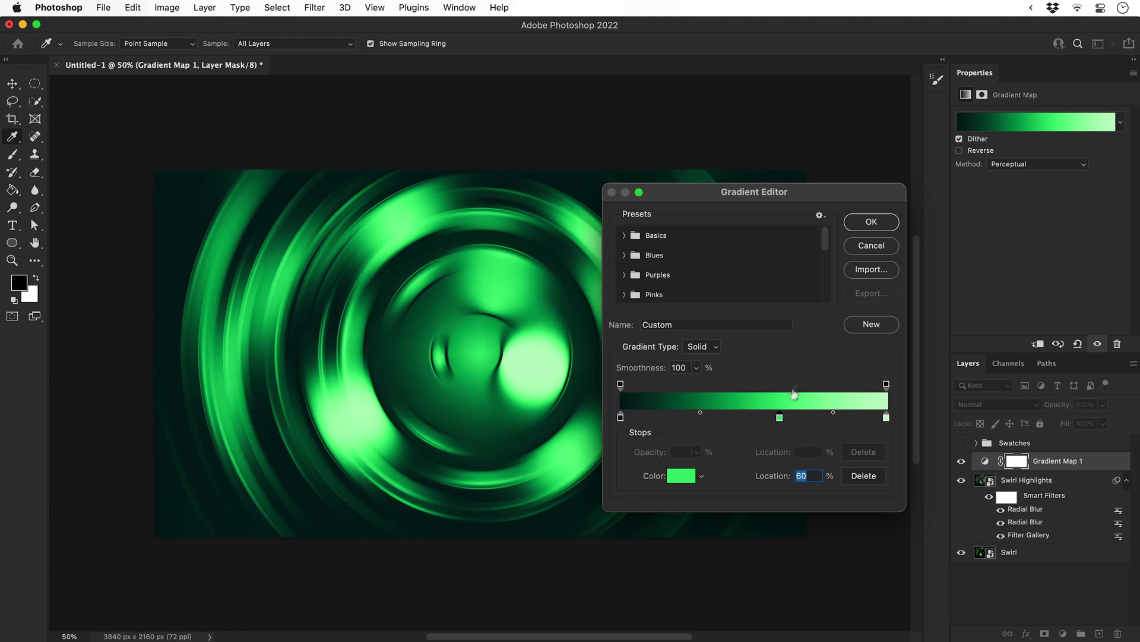
Step: Apply the gradient, add a new layer and draw a 1079 px circle over the swirl
{"action": "left_click", "coordinate": [858, 224]}
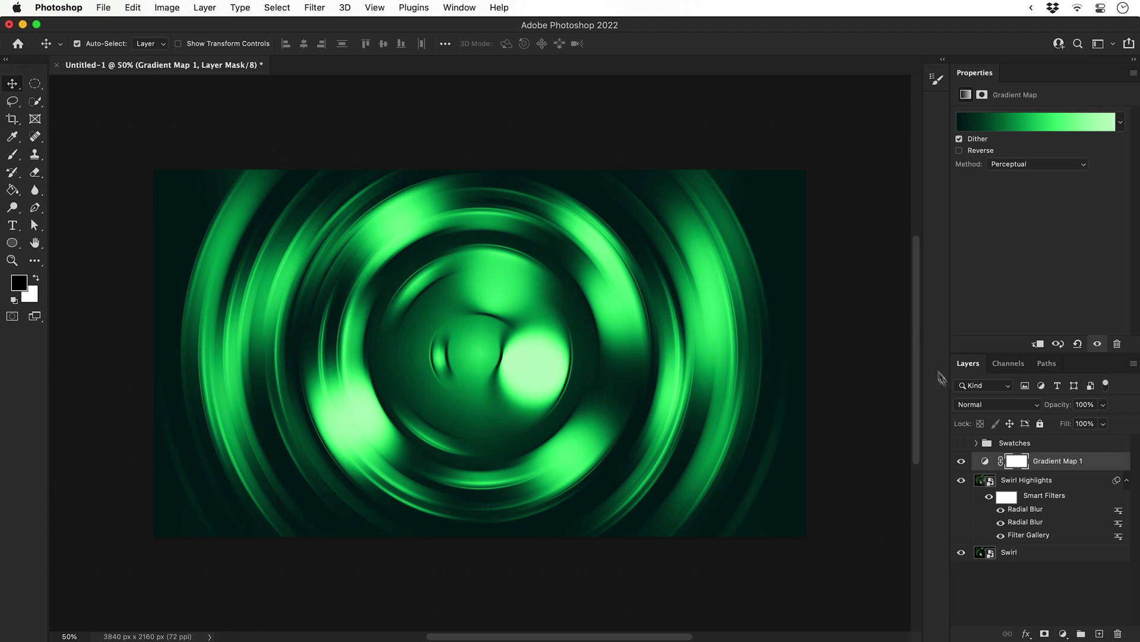
{"action": "left_click", "coordinate": [1099, 633]}
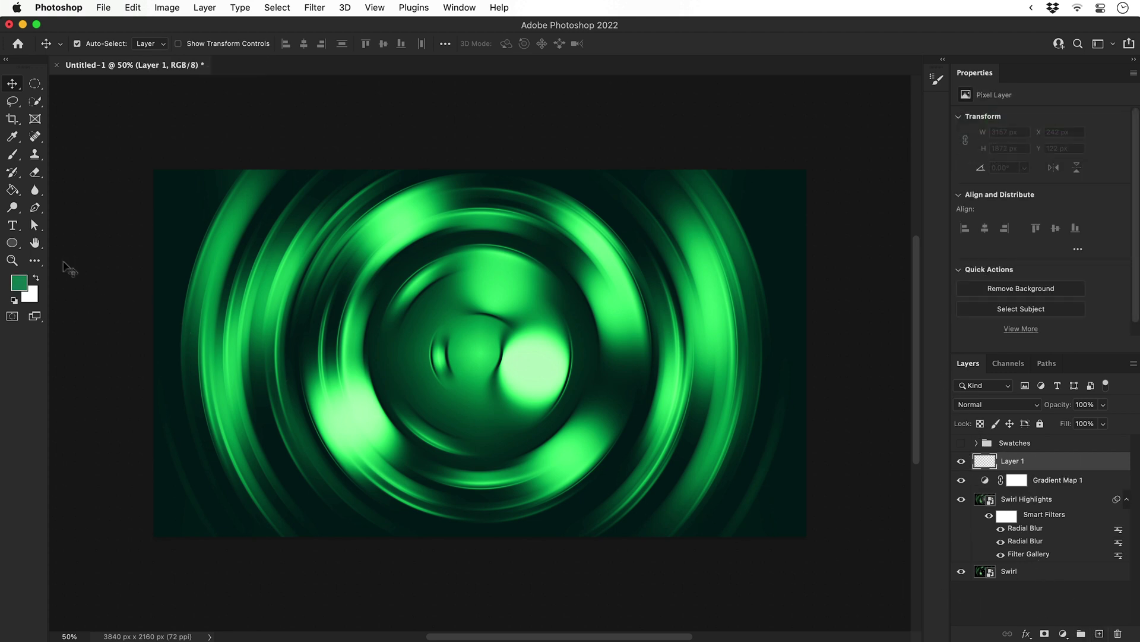
{"action": "left_click", "coordinate": [13, 243]}
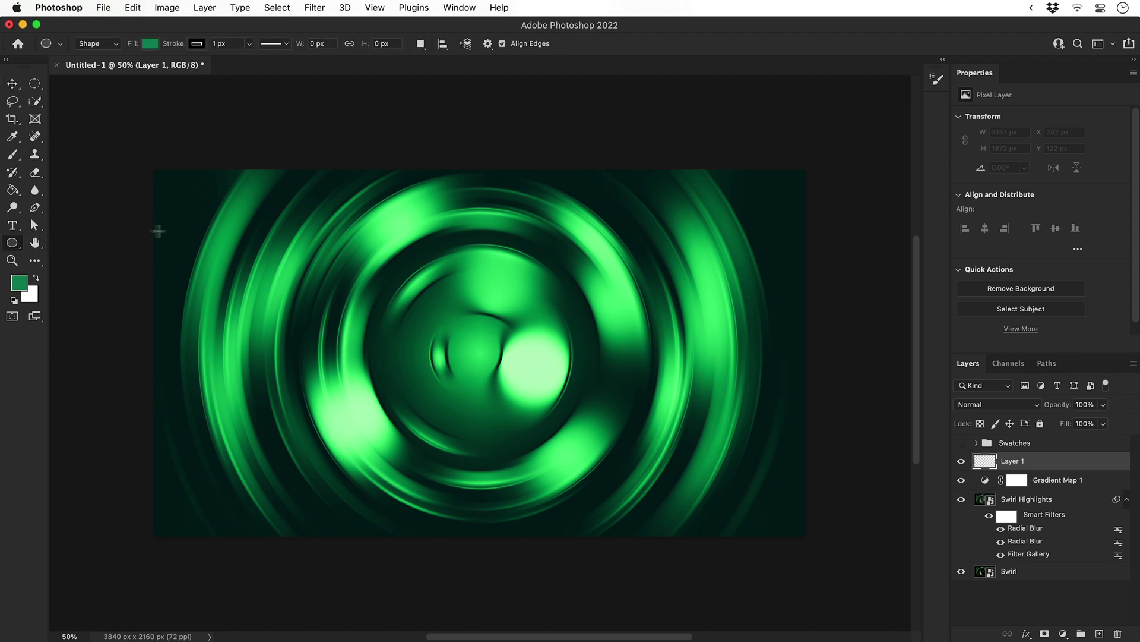
{"action": "left_click_drag", "start_coordinate": [321, 227], "coordinate": [660, 409]}
{"action": "key", "text": "v"}
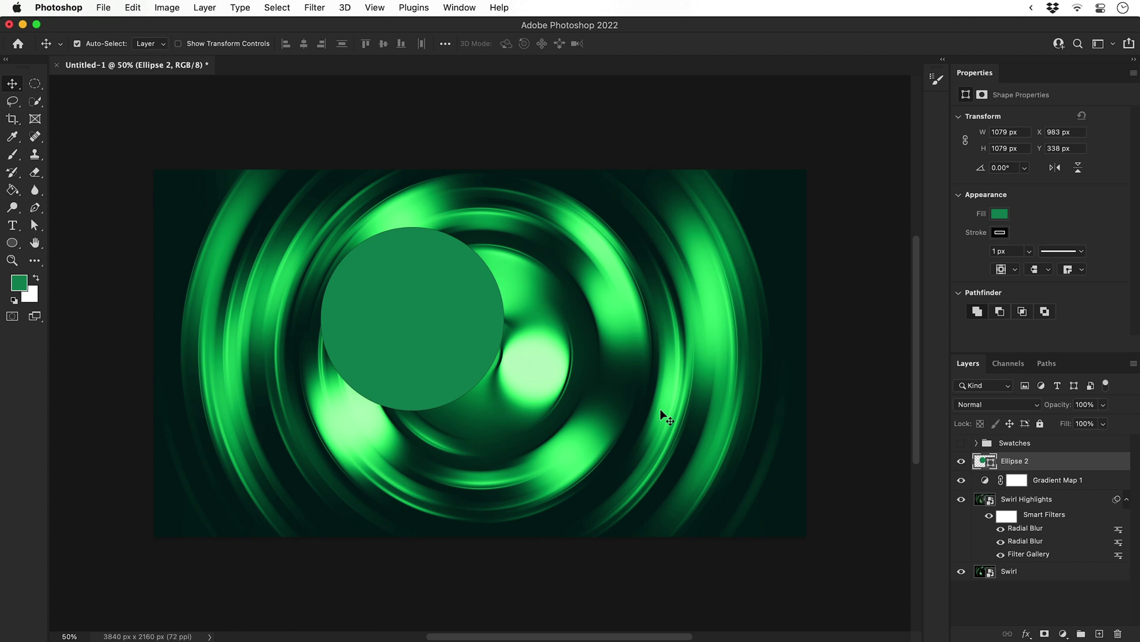
Step: Remove the circle's stroke and fill it with dark teal #011818 sampled from the canvas
{"action": "left_click", "coordinate": [1000, 232]}
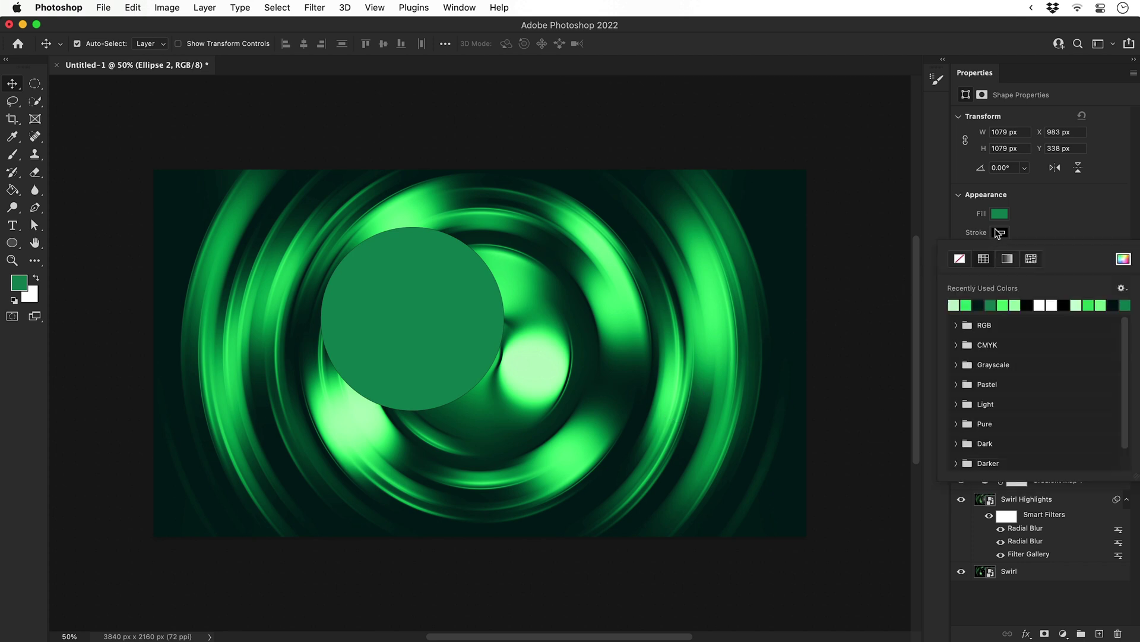
{"action": "left_click", "coordinate": [963, 261]}
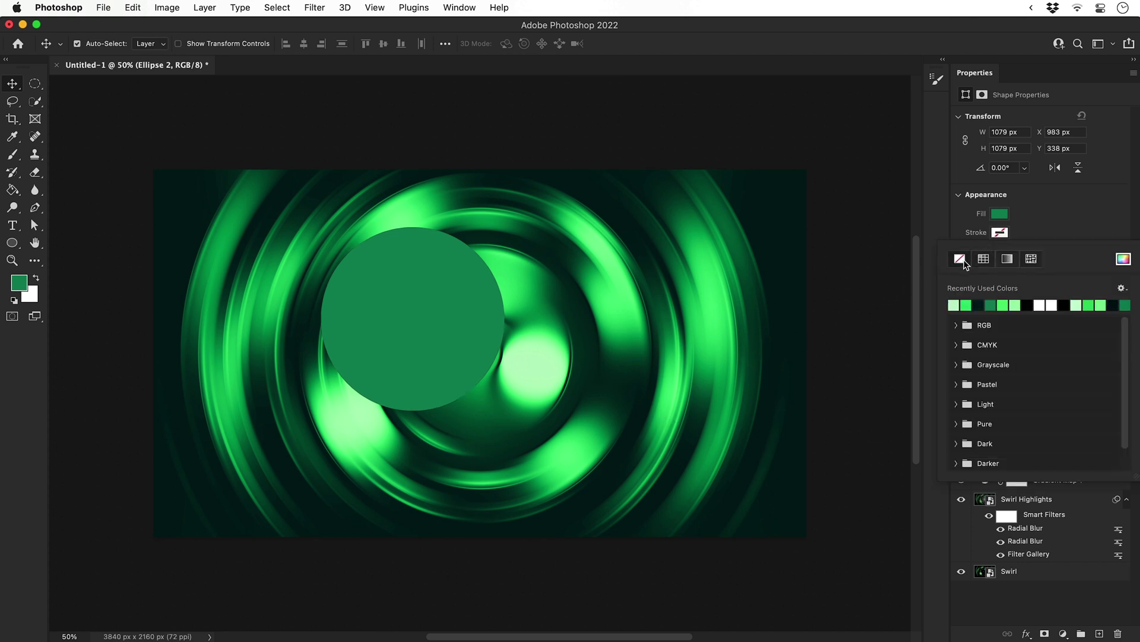
{"action": "left_click", "coordinate": [995, 216]}
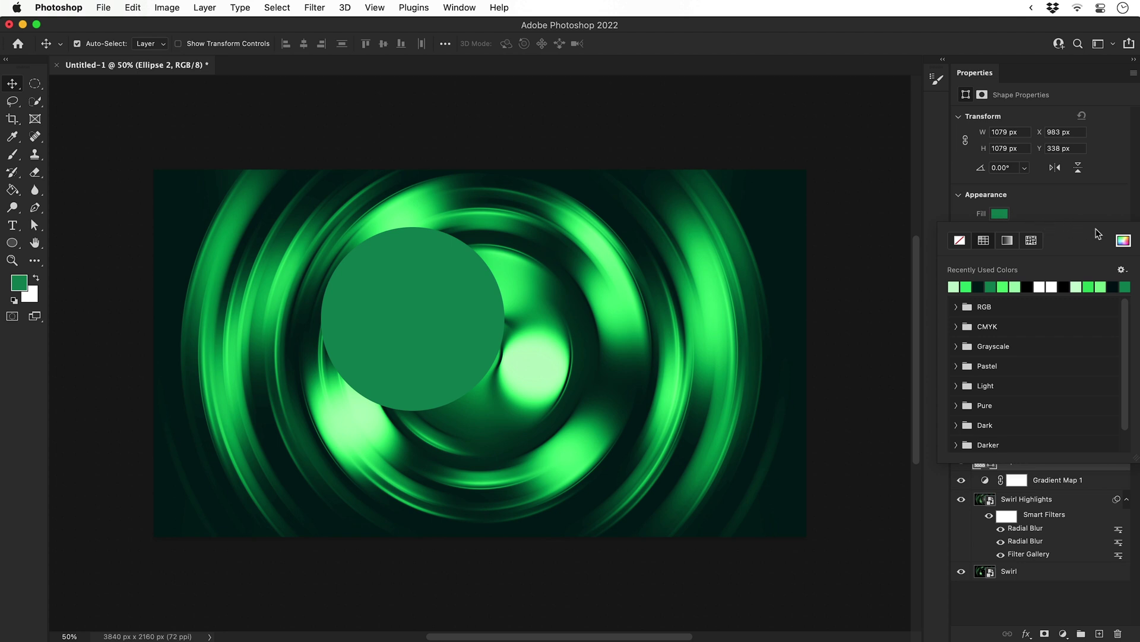
{"action": "left_click", "coordinate": [1123, 241]}
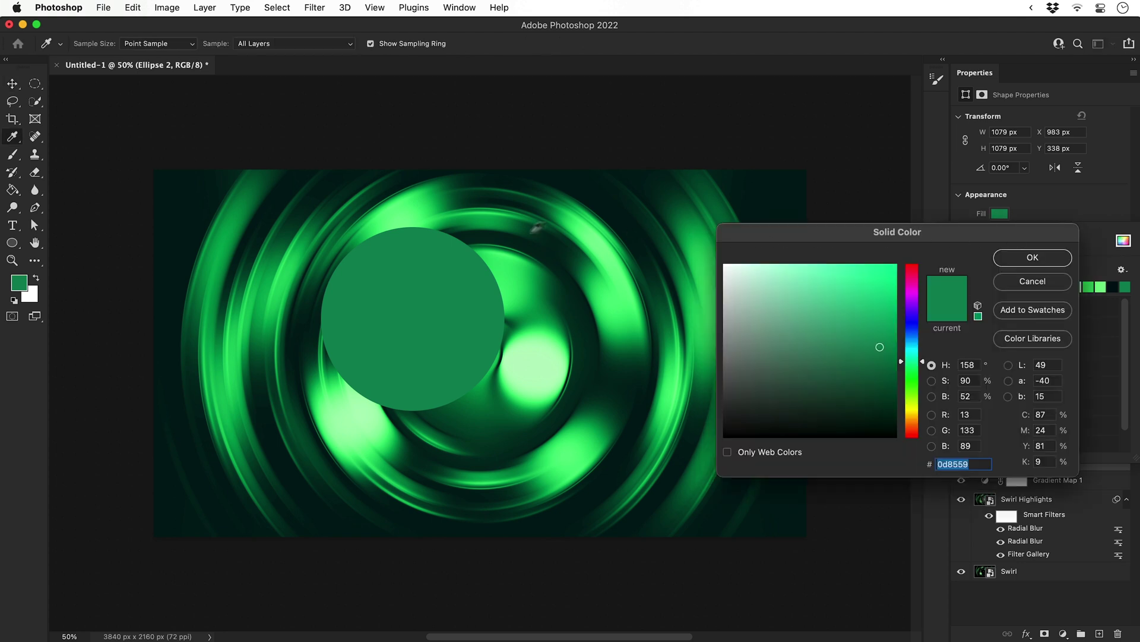
{"action": "left_click", "coordinate": [185, 229]}
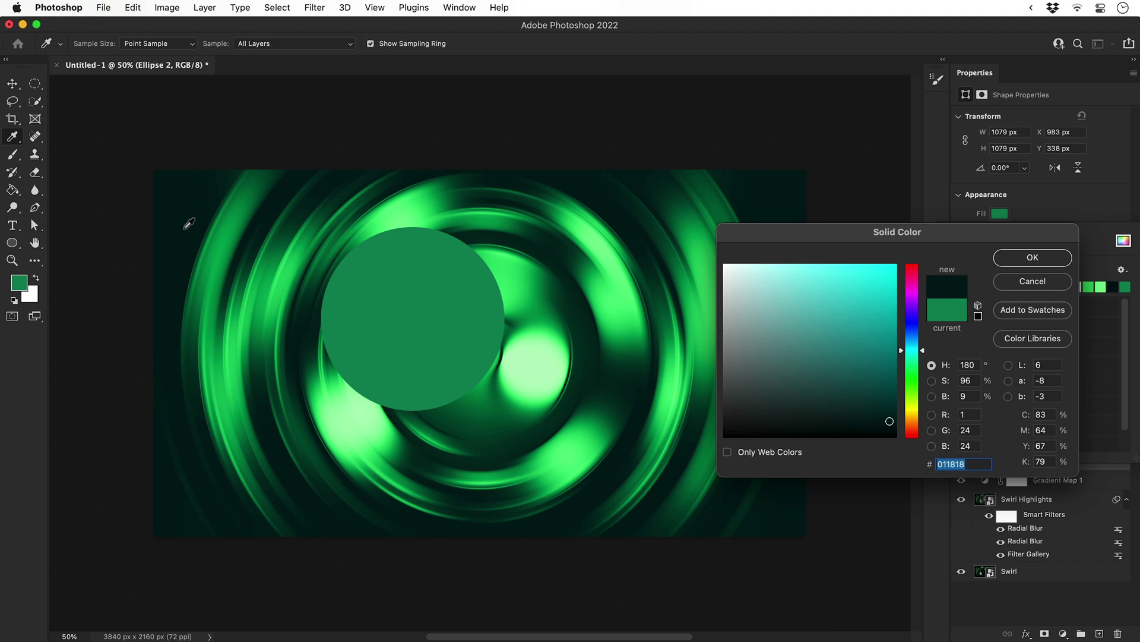
{"action": "key", "text": "Return"}
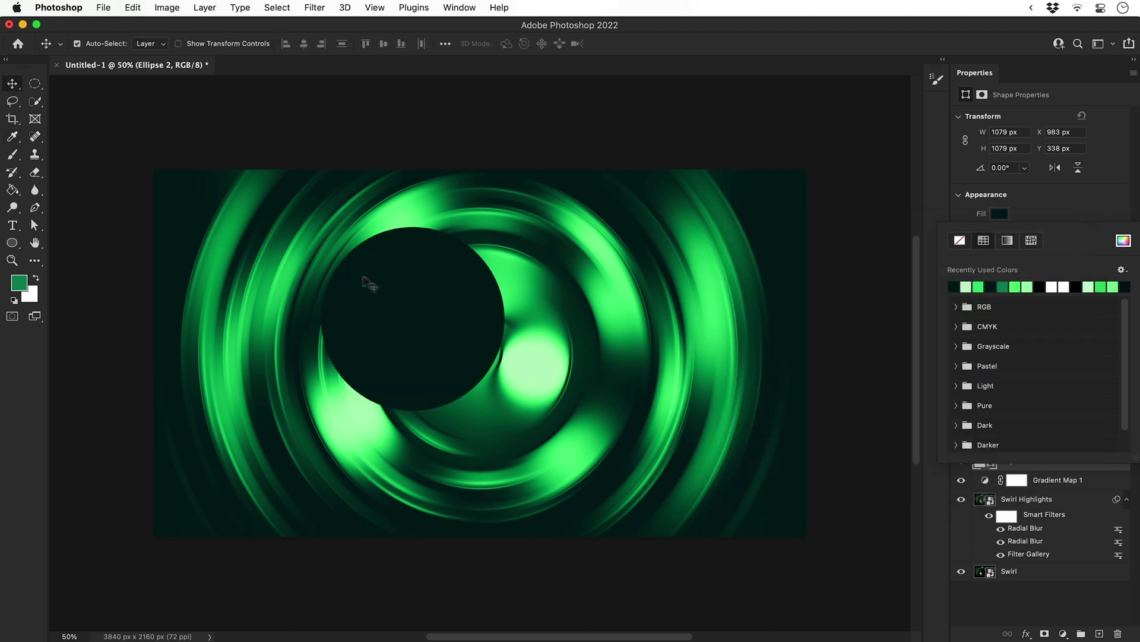
Step: Move the dark circle toward the swirl's centre and enlarge it slightly
{"action": "left_click_drag", "start_coordinate": [389, 285], "coordinate": [448, 328]}
{"action": "key", "text": "super+t"}
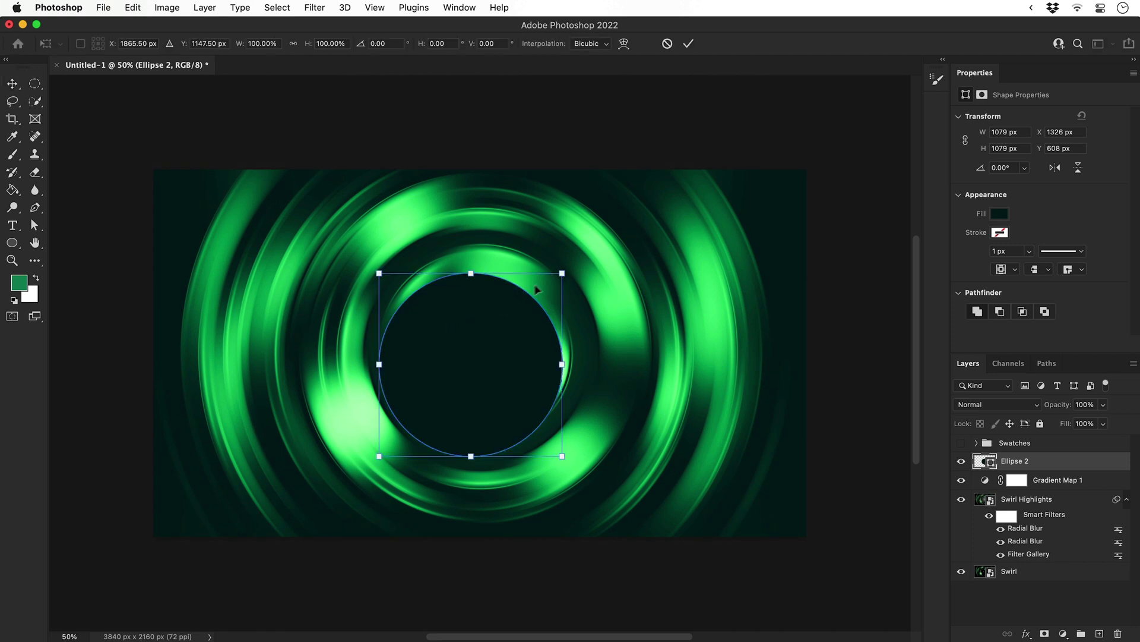
{"action": "left_click_drag", "start_coordinate": [558, 273], "coordinate": [581, 246]}
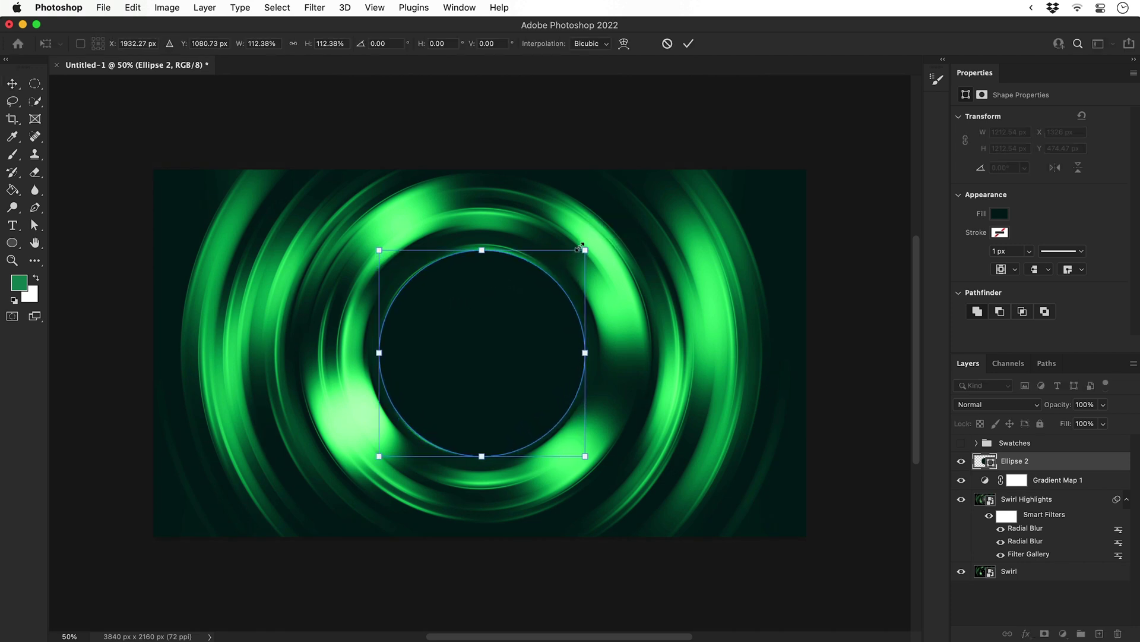
{"action": "left_click_drag", "start_coordinate": [540, 299], "coordinate": [544, 298]}
{"action": "key", "text": "Return"}
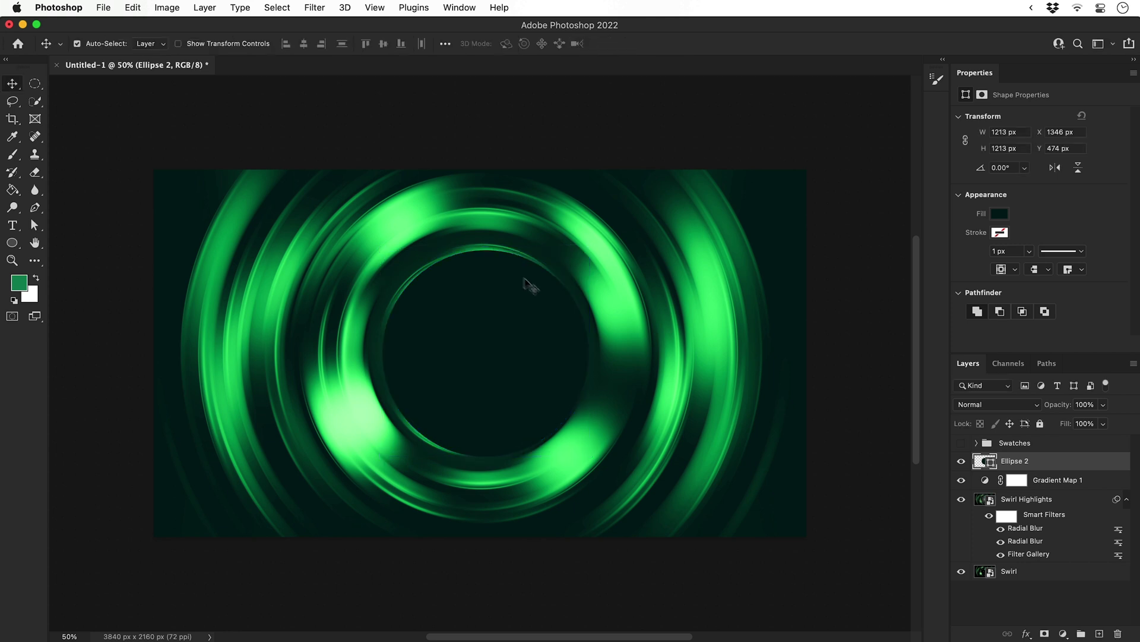
Step: Align the circle to the canvas centre and scale it down to about 81%
{"action": "left_click", "coordinate": [290, 9]}
{"action": "left_click", "coordinate": [291, 26]}
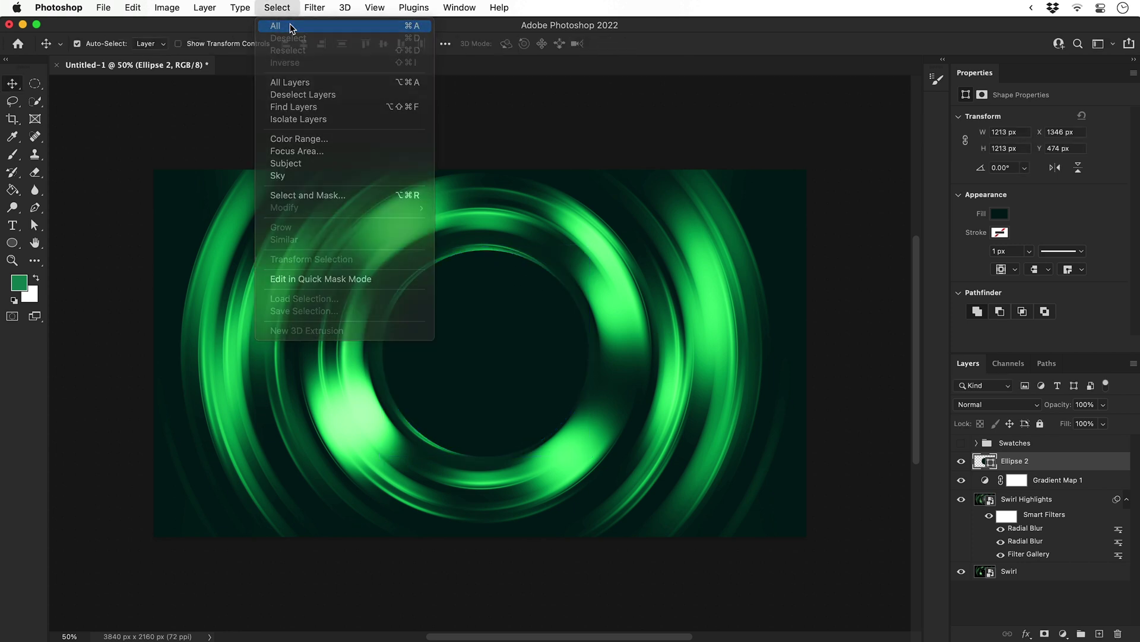
{"action": "left_click", "coordinate": [303, 43]}
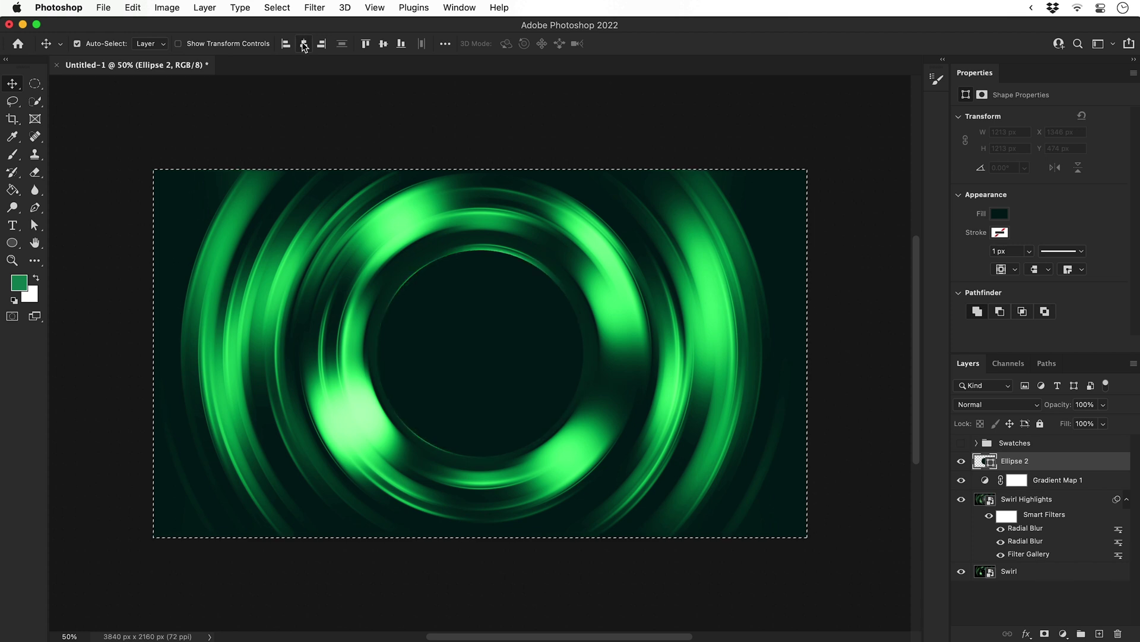
{"action": "left_click", "coordinate": [383, 45]}
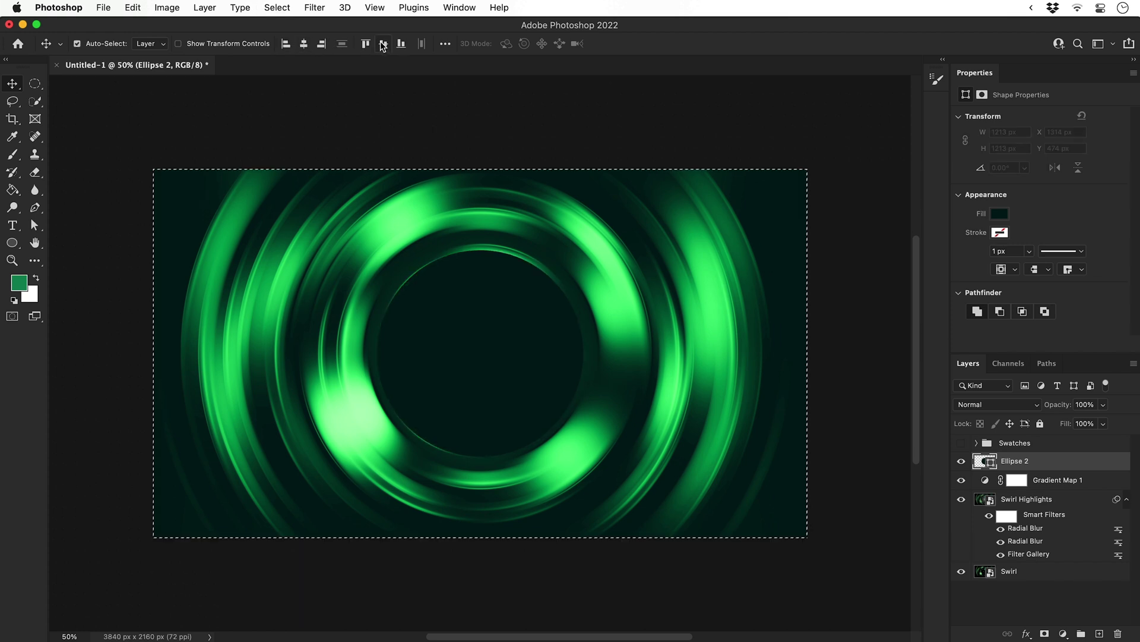
{"action": "left_click", "coordinate": [277, 7]}
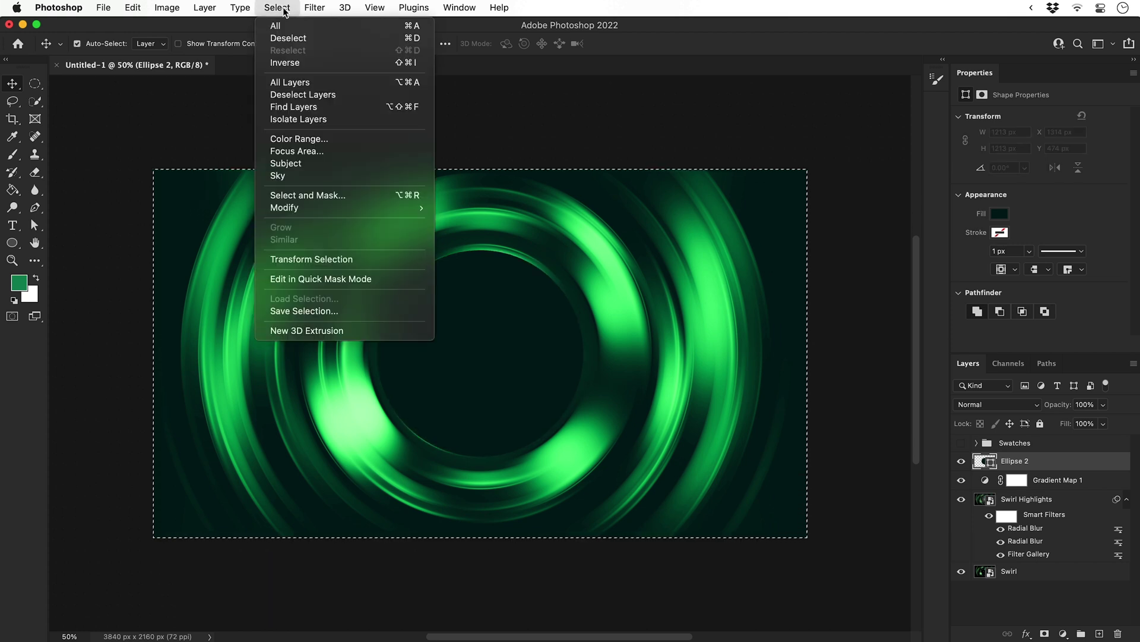
{"action": "left_click", "coordinate": [288, 38]}
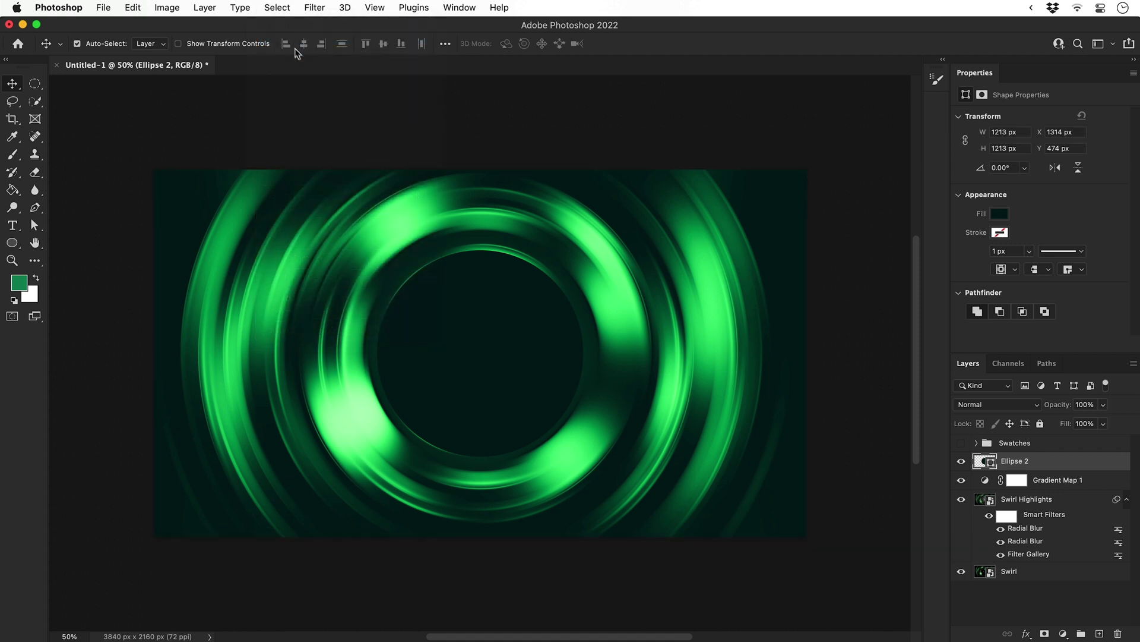
{"action": "key", "text": "super+t"}
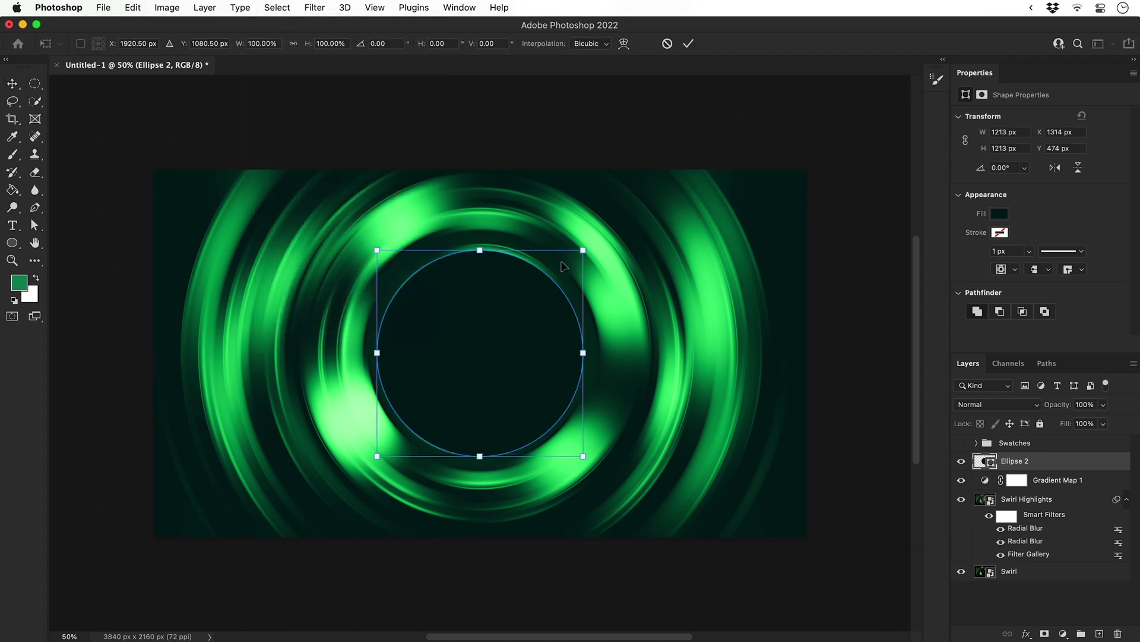
{"action": "mouse_move", "coordinate": [583, 250]}
{"action": "left_mouse_down"}
{"action": "mouse_move", "coordinate": [557, 274]}
{"action": "mouse_move", "coordinate": [593, 238]}
{"action": "mouse_move", "coordinate": [570, 267]}
{"action": "left_mouse_up"}
{"action": "key", "text": "Return"}
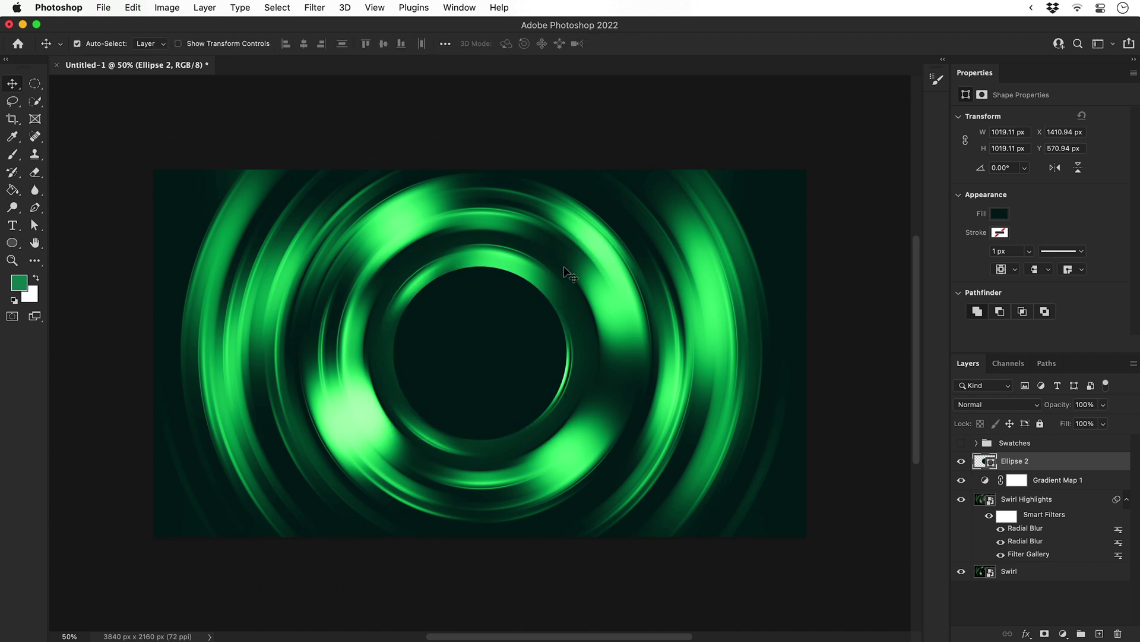
Step: Convert Ellipse 2 to a smart object and apply a 17.6 px Gaussian Blur
{"action": "left_click", "coordinate": [318, 11]}
{"action": "mouse_move", "coordinate": [323, 184]}
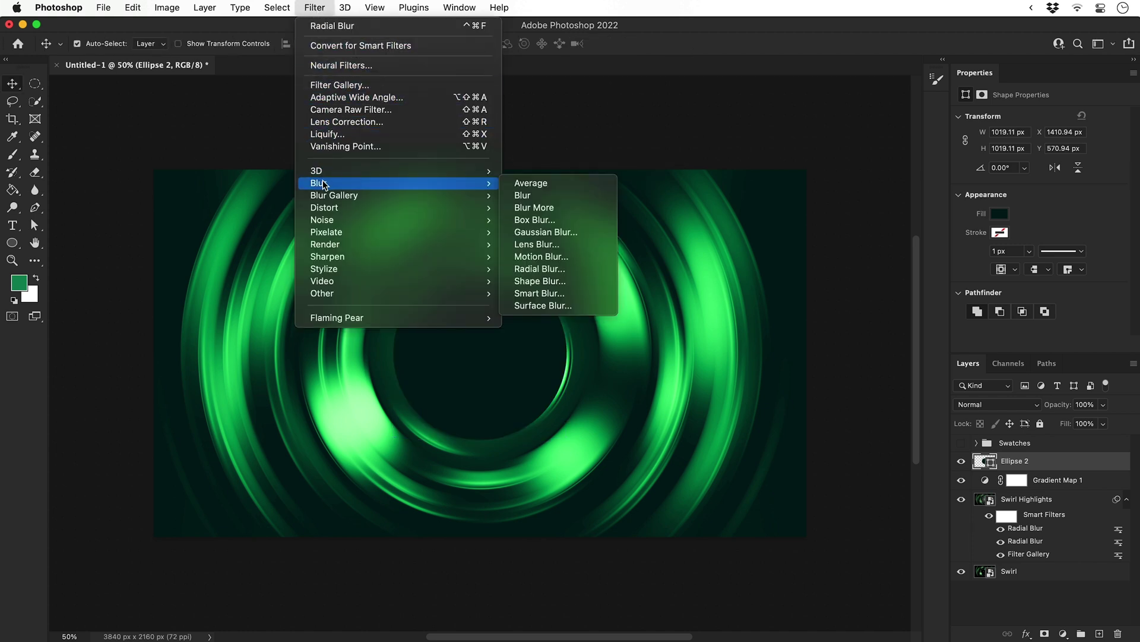
{"action": "left_click", "coordinate": [511, 229]}
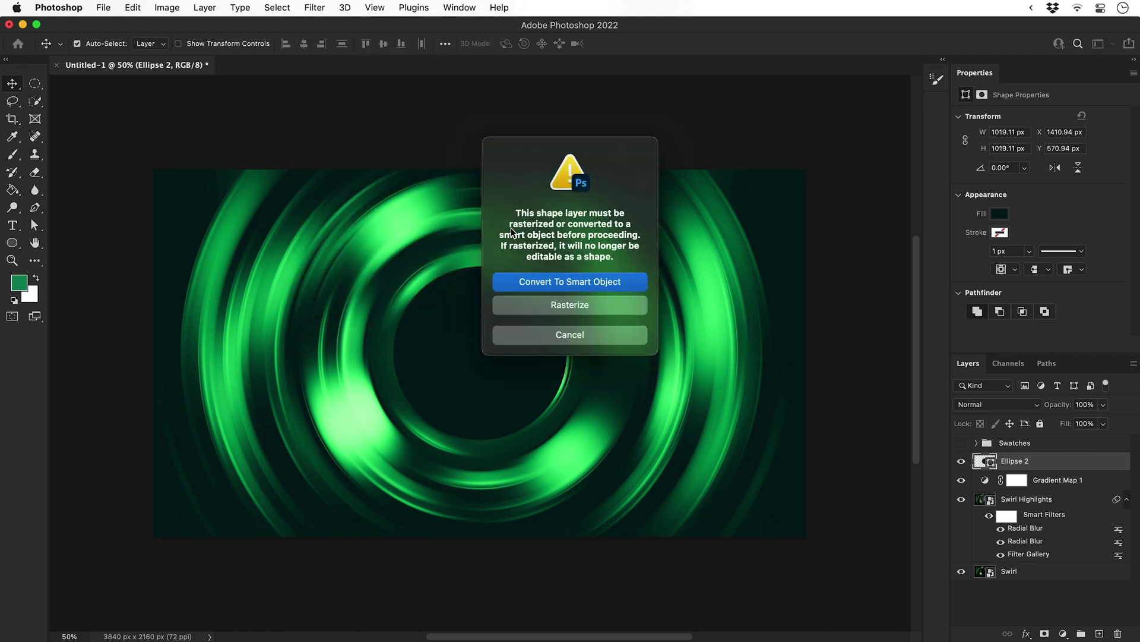
{"action": "left_click", "coordinate": [512, 282]}
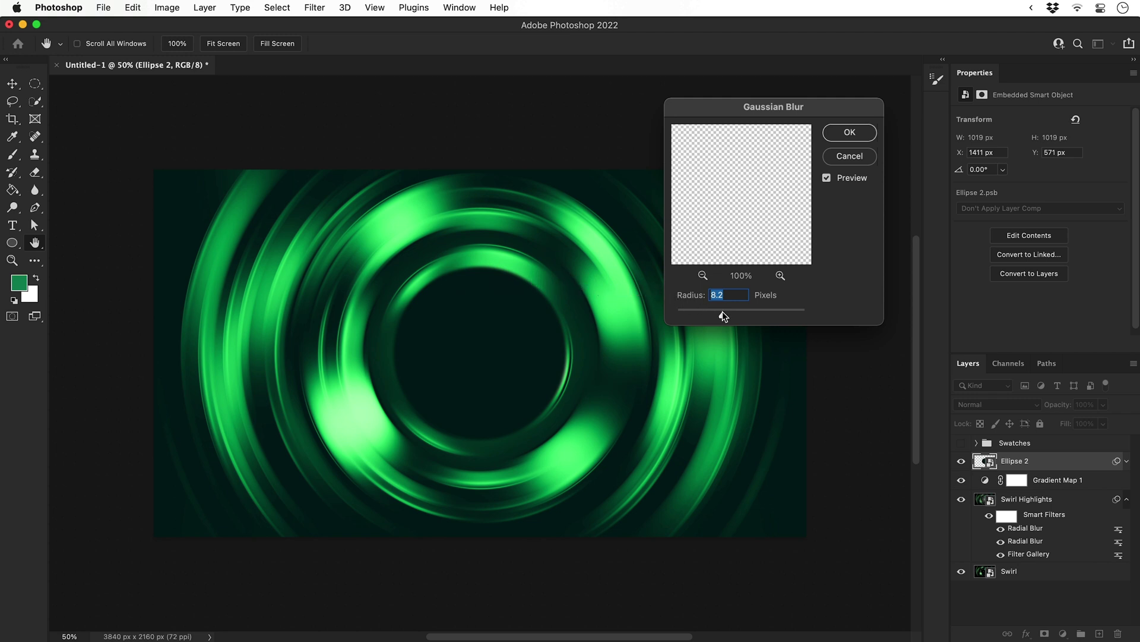
{"action": "mouse_move", "coordinate": [723, 316]}
{"action": "left_mouse_down"}
{"action": "mouse_move", "coordinate": [733, 316]}
{"action": "mouse_move", "coordinate": [718, 316]}
{"action": "left_mouse_up"}
{"action": "left_click", "coordinate": [833, 135]}
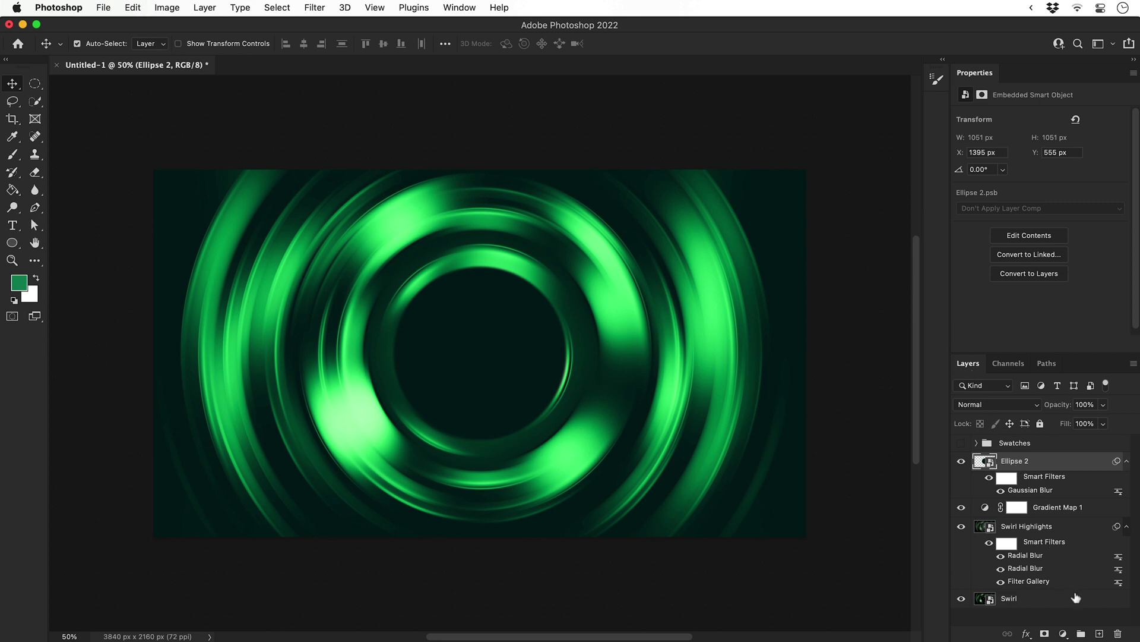
Step: Merge Ellipse 2, Gradient Map 1 and the swirl into one smart object renamed Swirl
{"action": "left_click", "coordinate": [1078, 600], "text": "shift"}
{"action": "right_click", "coordinate": [1079, 600]}
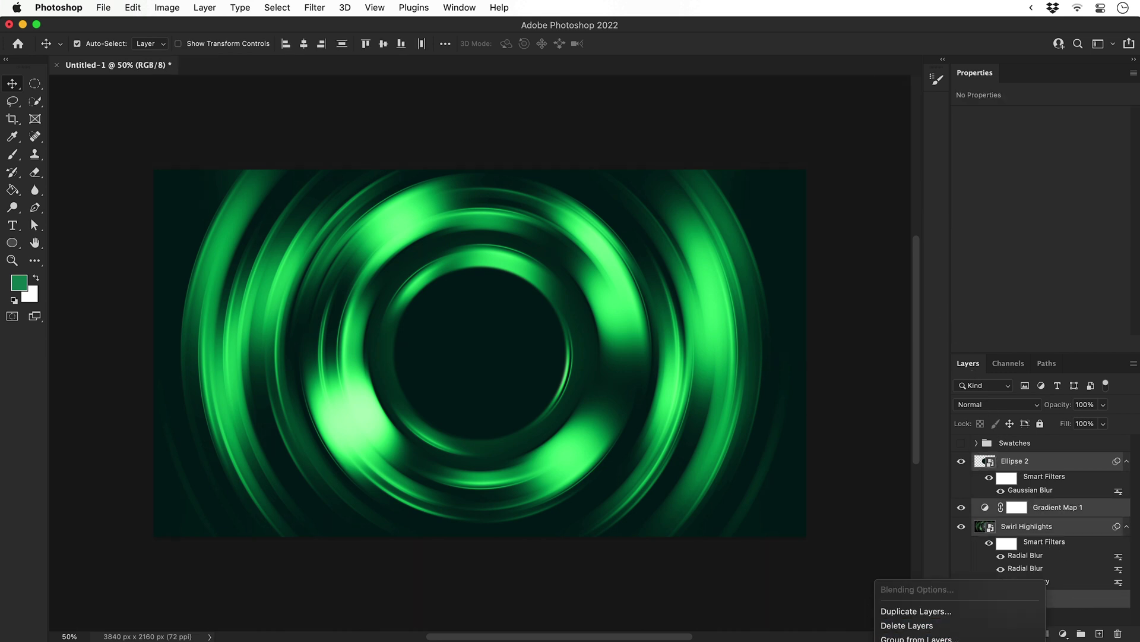
{"action": "scroll", "coordinate": [977, 465], "scroll_direction": "down", "scroll_amount": 10}
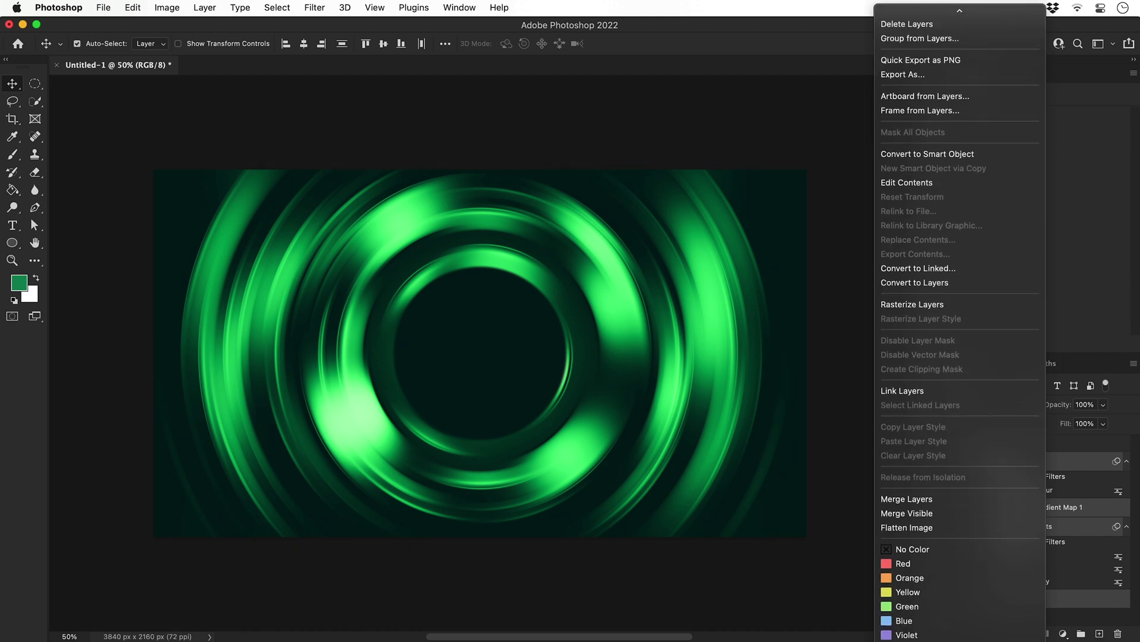
{"action": "left_click", "coordinate": [980, 154]}
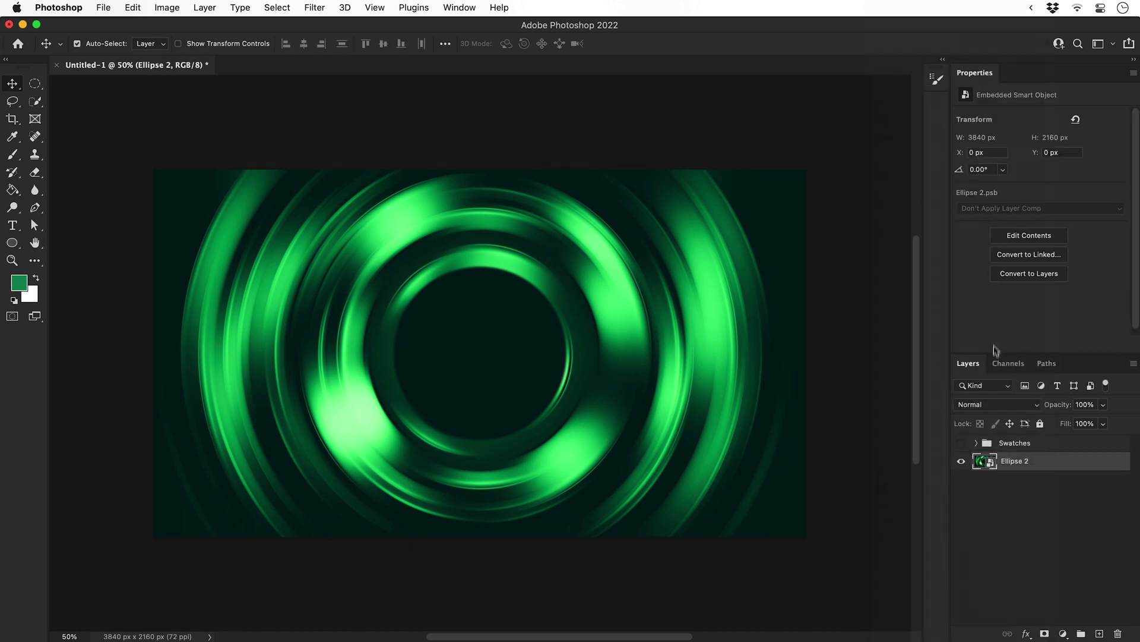
{"action": "double_click", "coordinate": [1009, 462]}
{"action": "type", "text": "Swirl"}
{"action": "key", "text": "Return"}
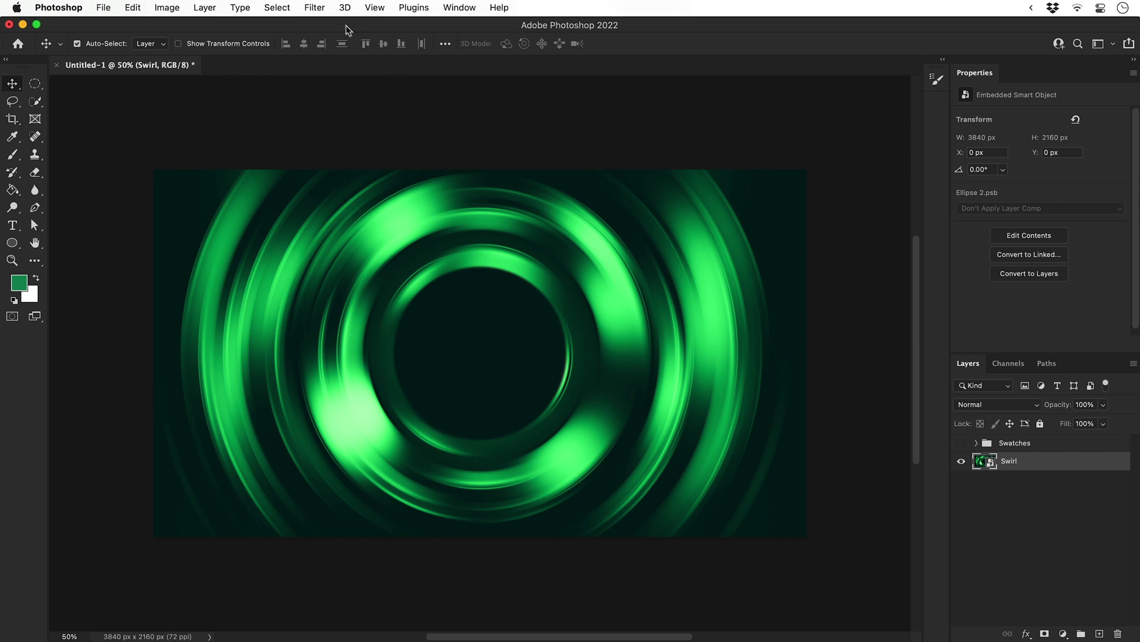
{"action": "left_click", "coordinate": [315, 7]}
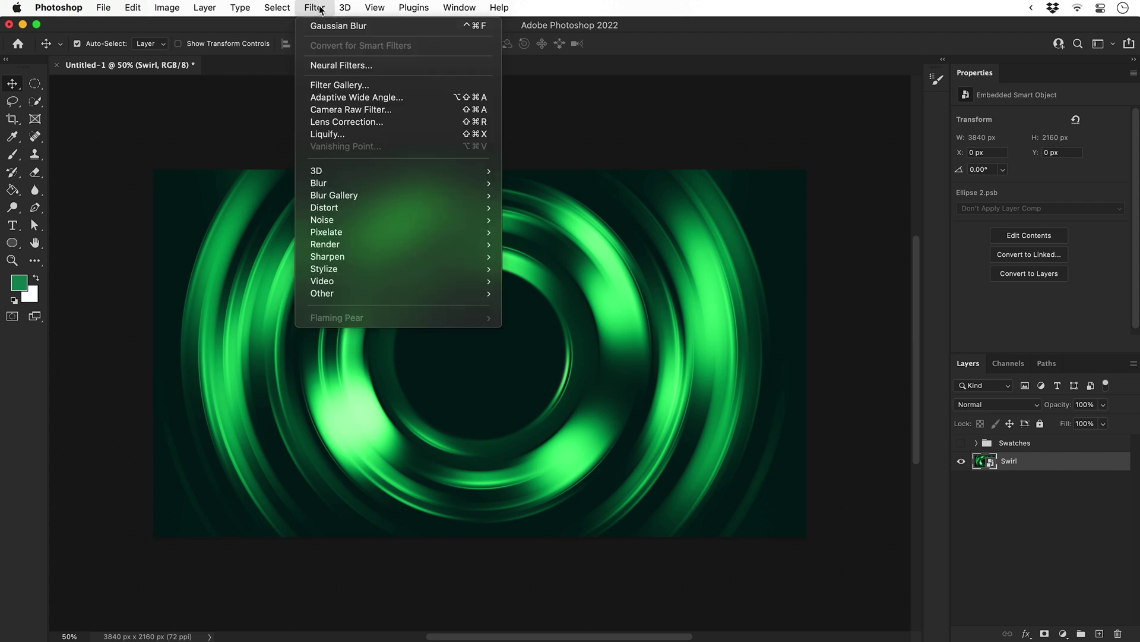
Step: In Camera Raw's Basic panel, set Clarity to +100, keeping Texture, Dehaze and Vibrance at 0
{"action": "left_click", "coordinate": [329, 111]}
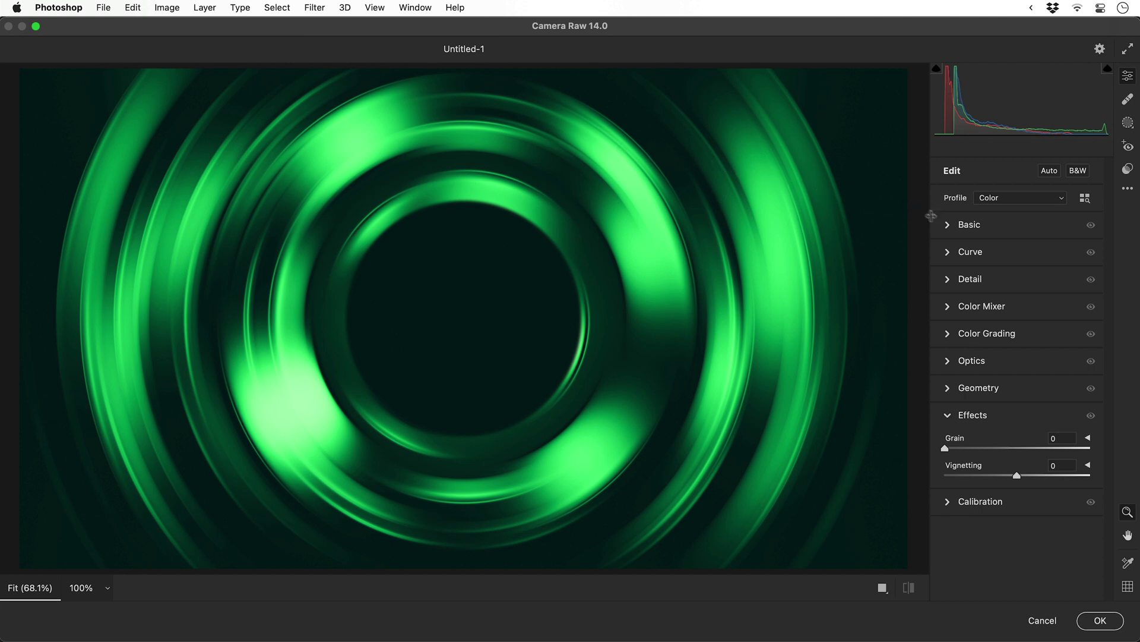
{"action": "left_click", "coordinate": [947, 225]}
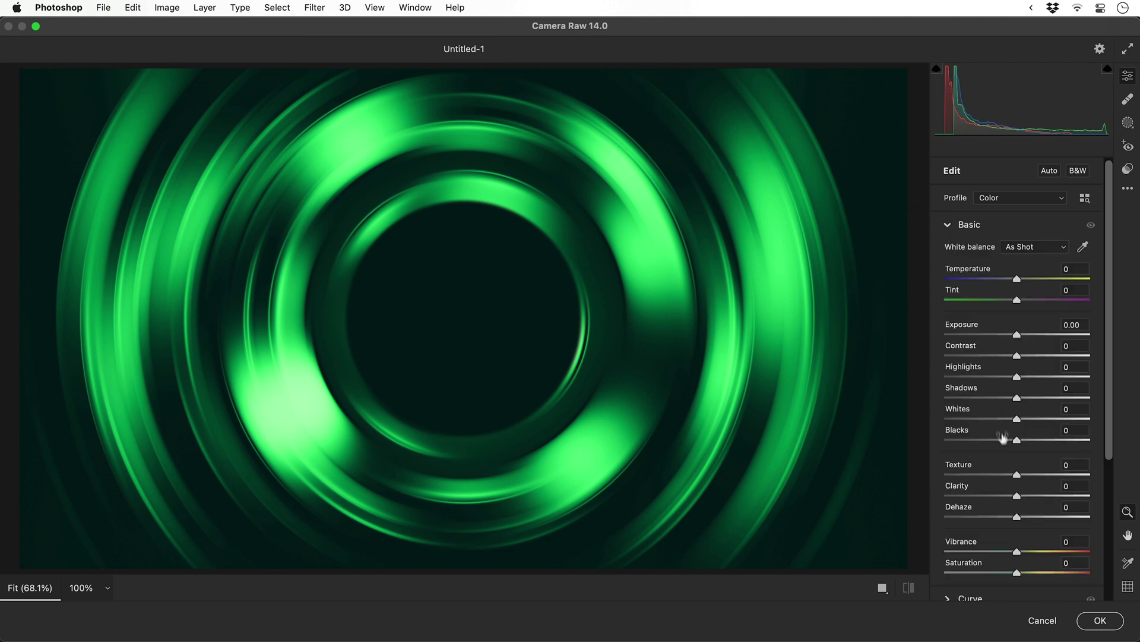
{"action": "left_click_drag", "start_coordinate": [1019, 499], "coordinate": [1096, 498]}
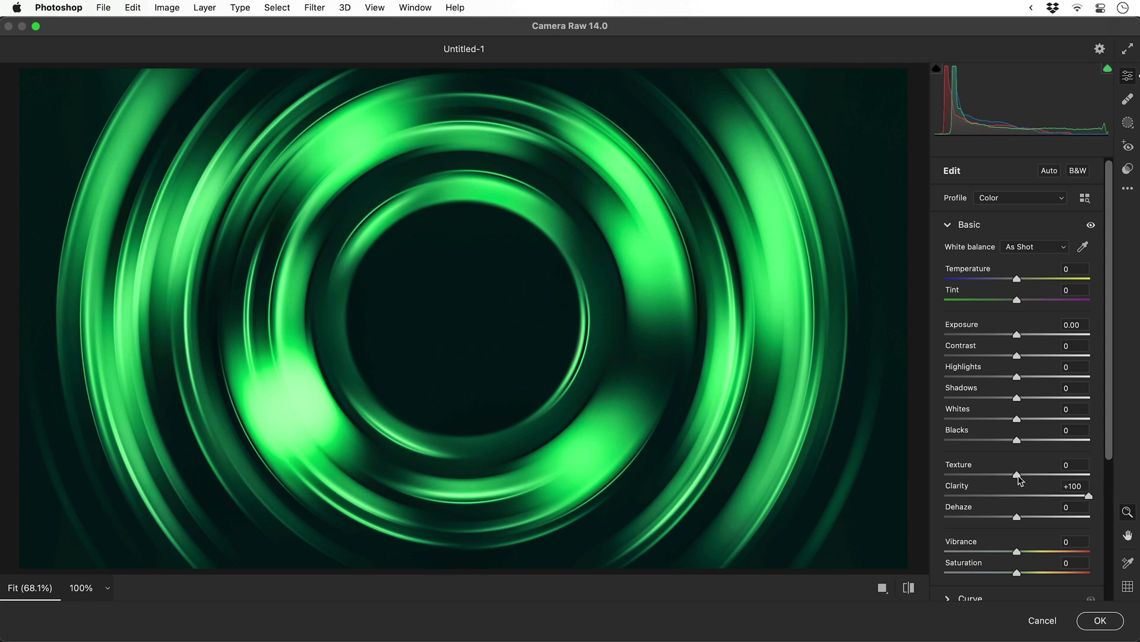
{"action": "left_click_drag", "start_coordinate": [1017, 475], "coordinate": [1045, 480]}
{"action": "mouse_move", "coordinate": [1019, 516]}
{"action": "left_mouse_down"}
{"action": "mouse_move", "coordinate": [967, 518]}
{"action": "mouse_move", "coordinate": [1049, 519]}
{"action": "mouse_move", "coordinate": [1034, 519]}
{"action": "left_mouse_up"}
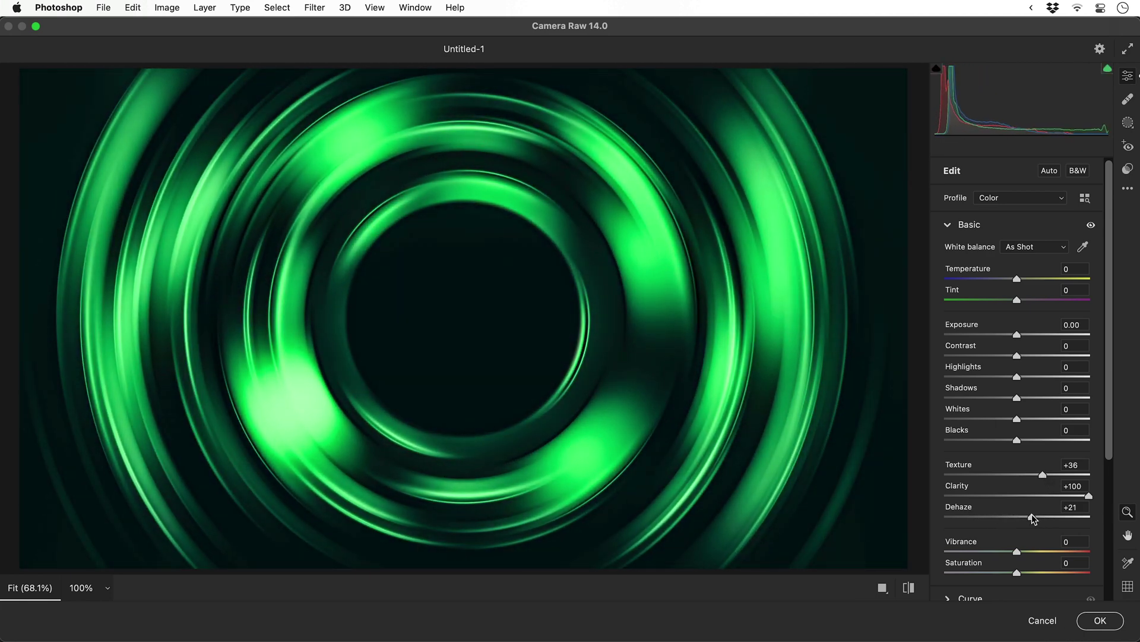
{"action": "double_click", "coordinate": [1034, 517]}
{"action": "key", "text": "shift+Tab"}
{"action": "key", "text": "shift+Tab"}
{"action": "type", "text": "0"}
{"action": "key", "text": "Return"}
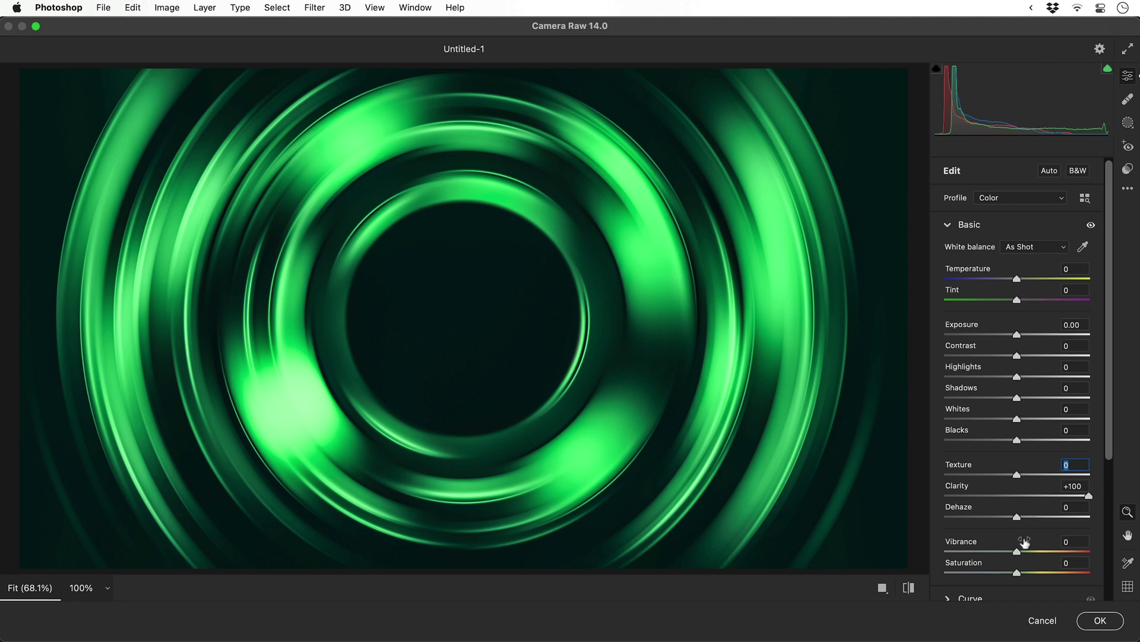
{"action": "left_click_drag", "start_coordinate": [1018, 552], "coordinate": [1026, 553]}
{"action": "double_click", "coordinate": [1026, 553]}
Step: Set Grain to 20 in the Effects panel and apply the Camera Raw filter
{"action": "left_click", "coordinate": [948, 226]}
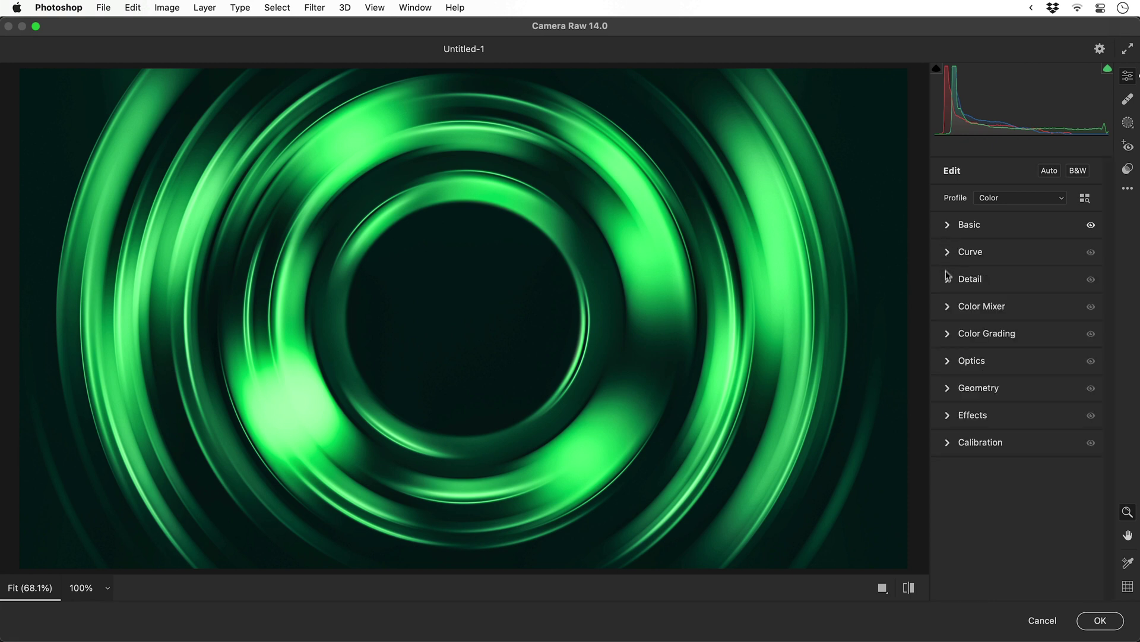
{"action": "left_click", "coordinate": [949, 415]}
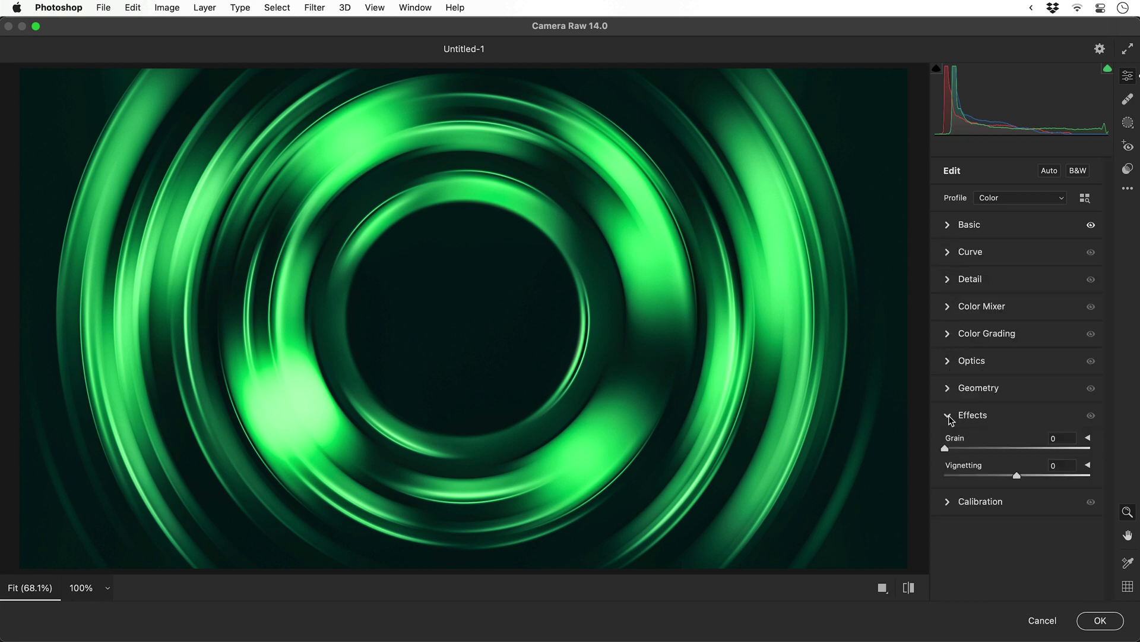
{"action": "left_click_drag", "start_coordinate": [957, 444], "coordinate": [985, 448]}
{"action": "left_click", "coordinate": [1062, 439]}
{"action": "type", "text": "2"}
{"action": "left_click", "coordinate": [1112, 623]}
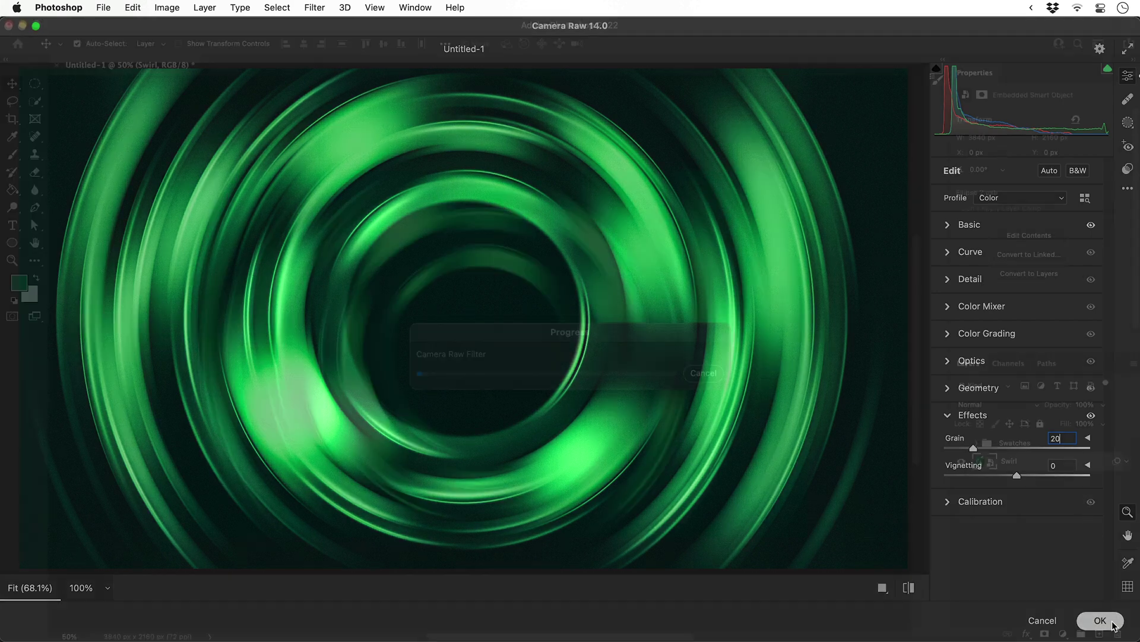